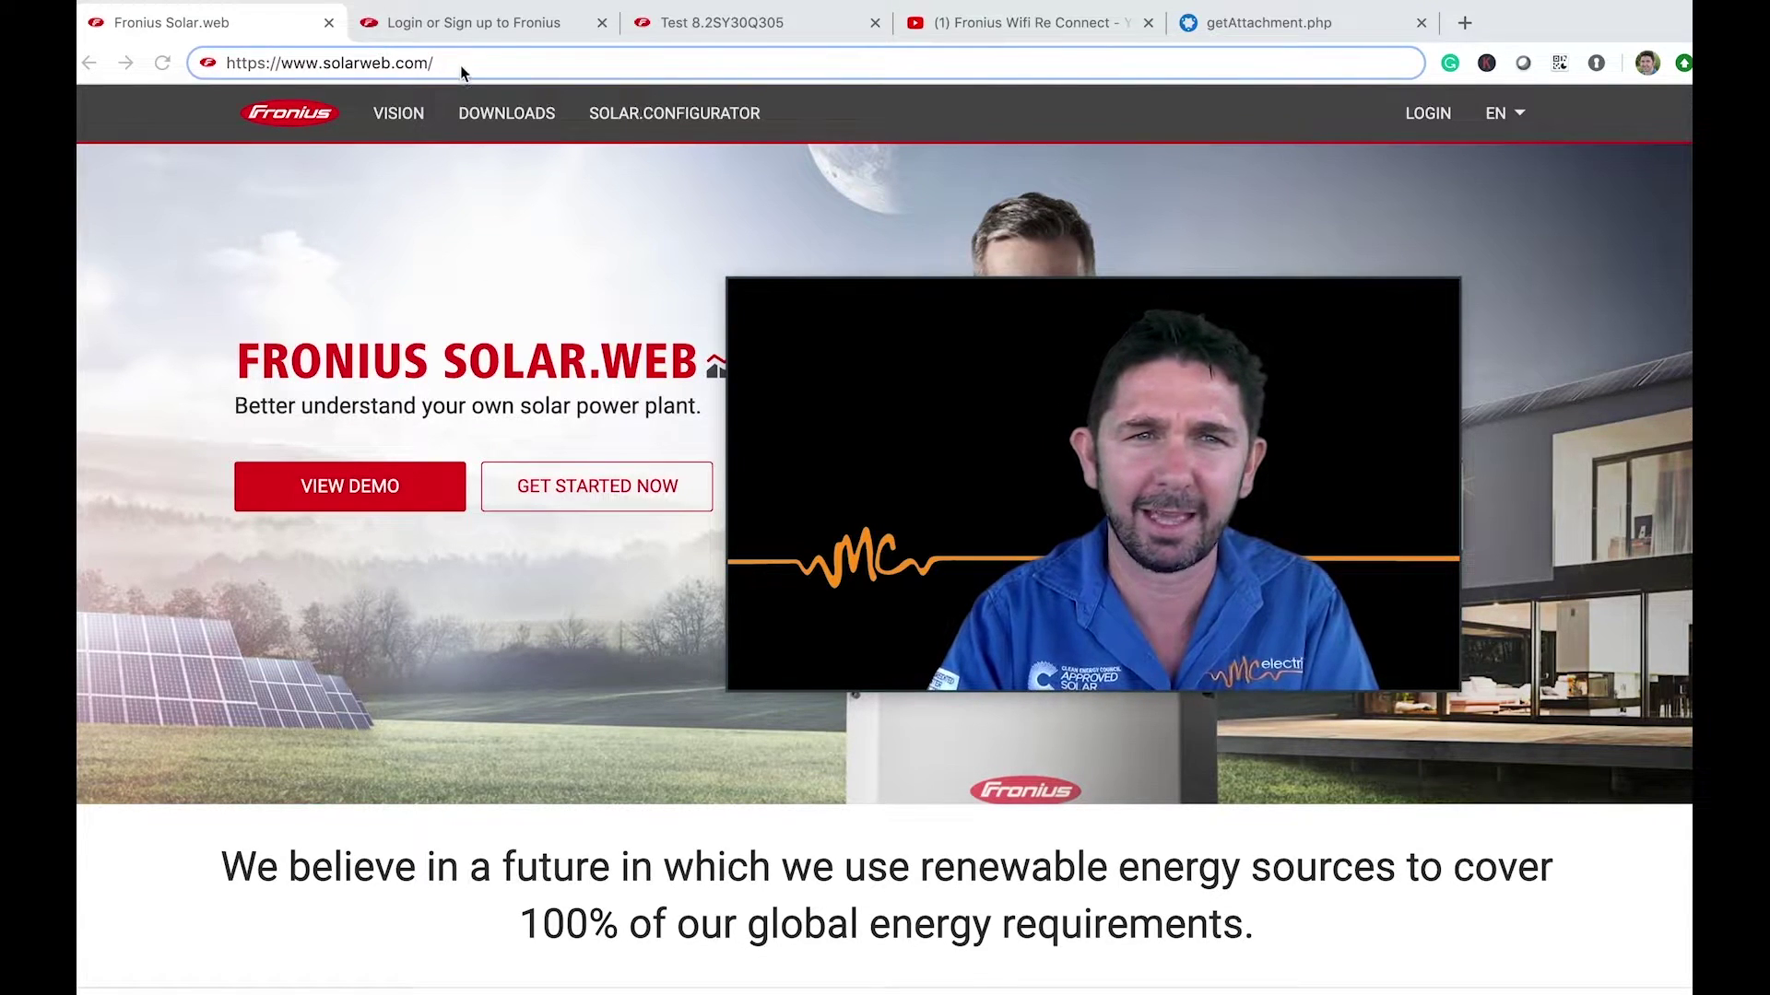
Check the Solar.web site address, then bring up the Fronius account login page
click(235, 63)
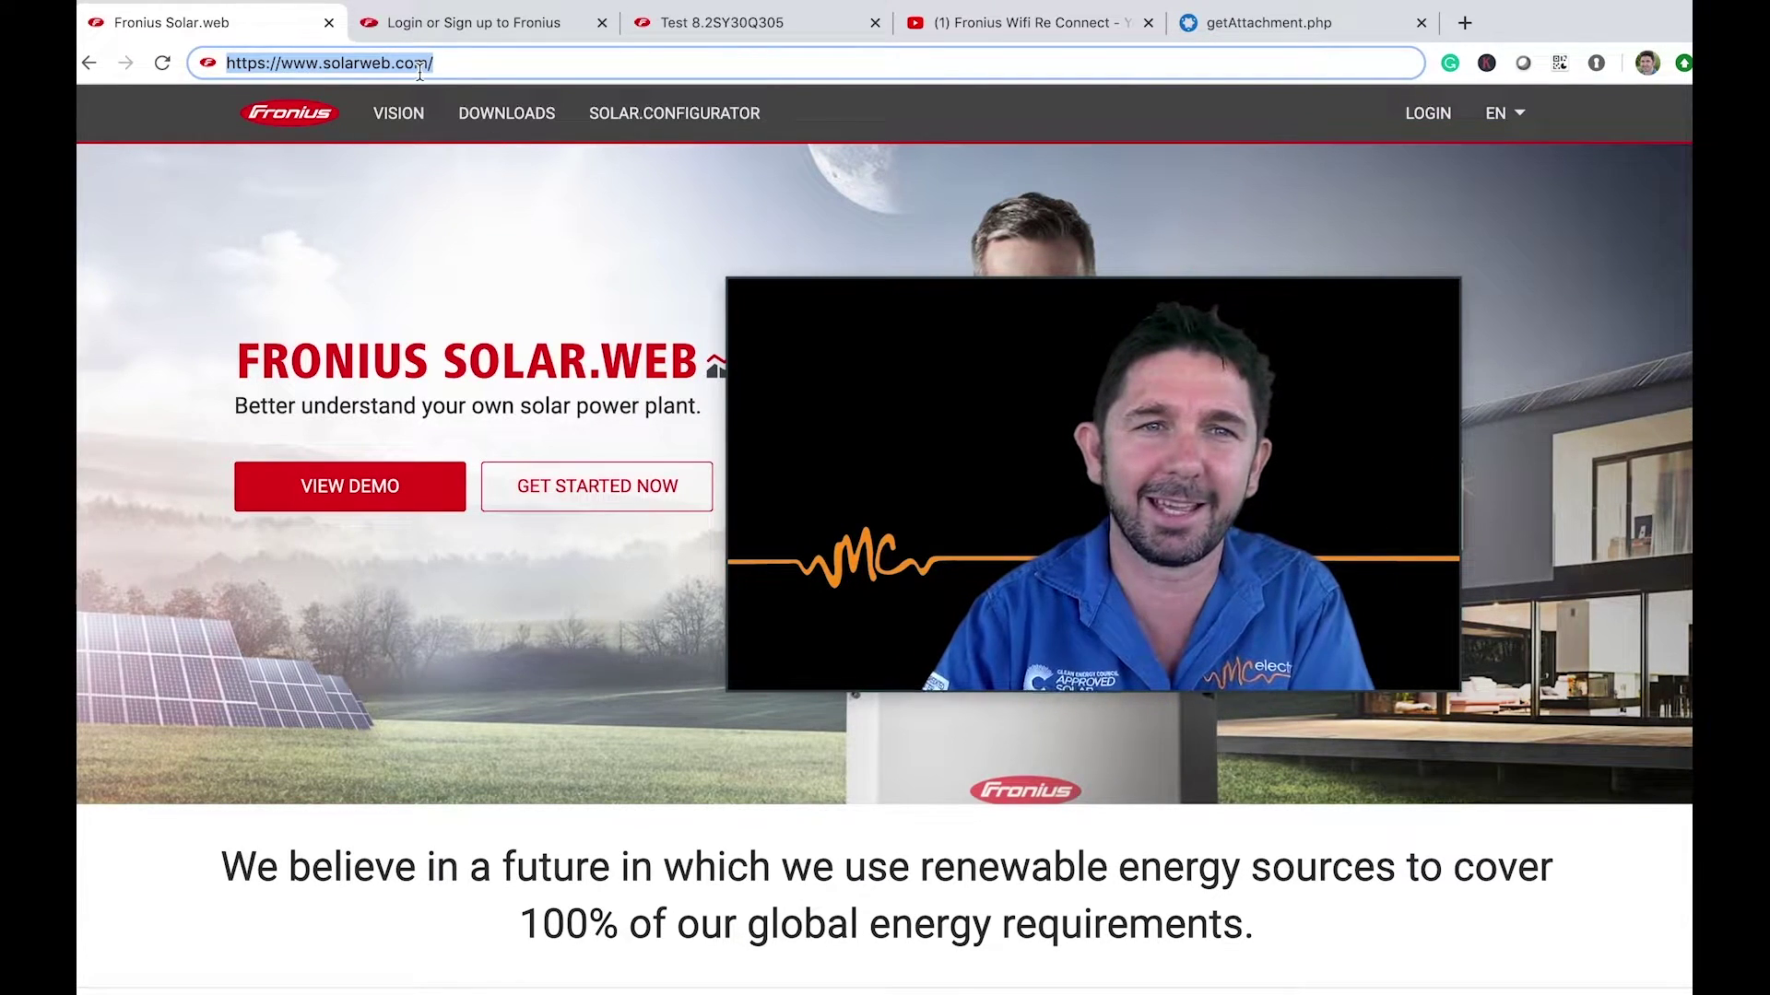
click(471, 25)
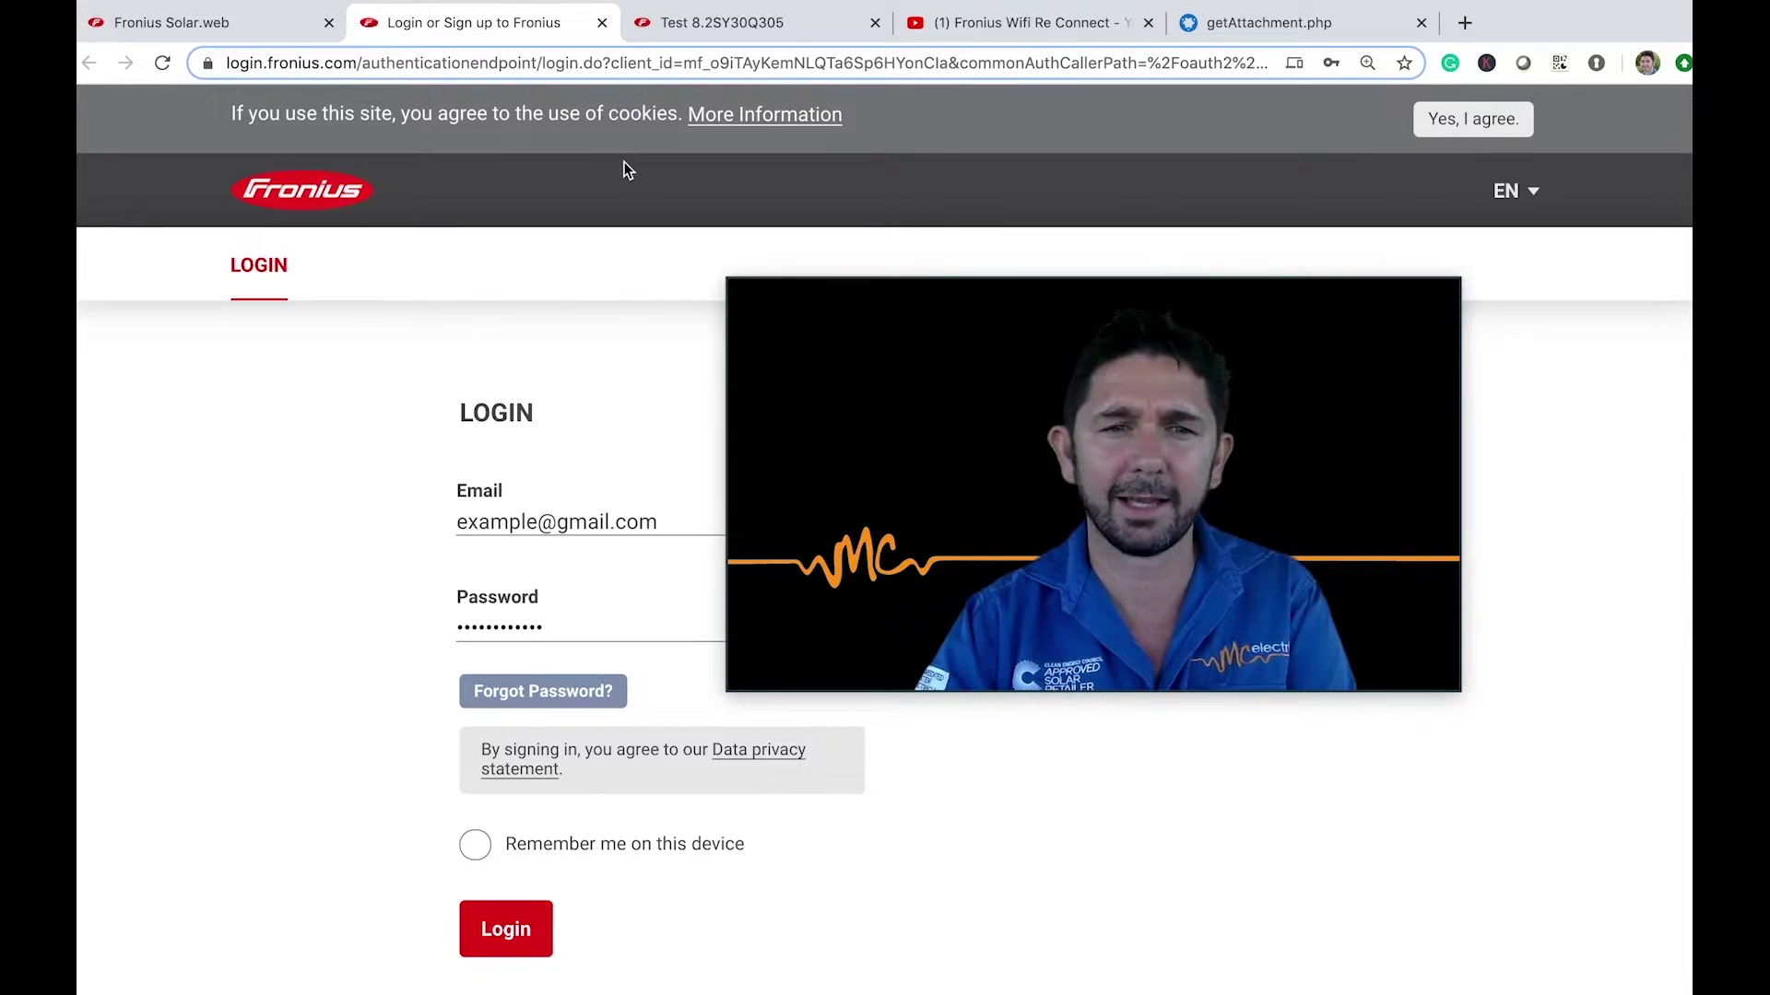
click(734, 32)
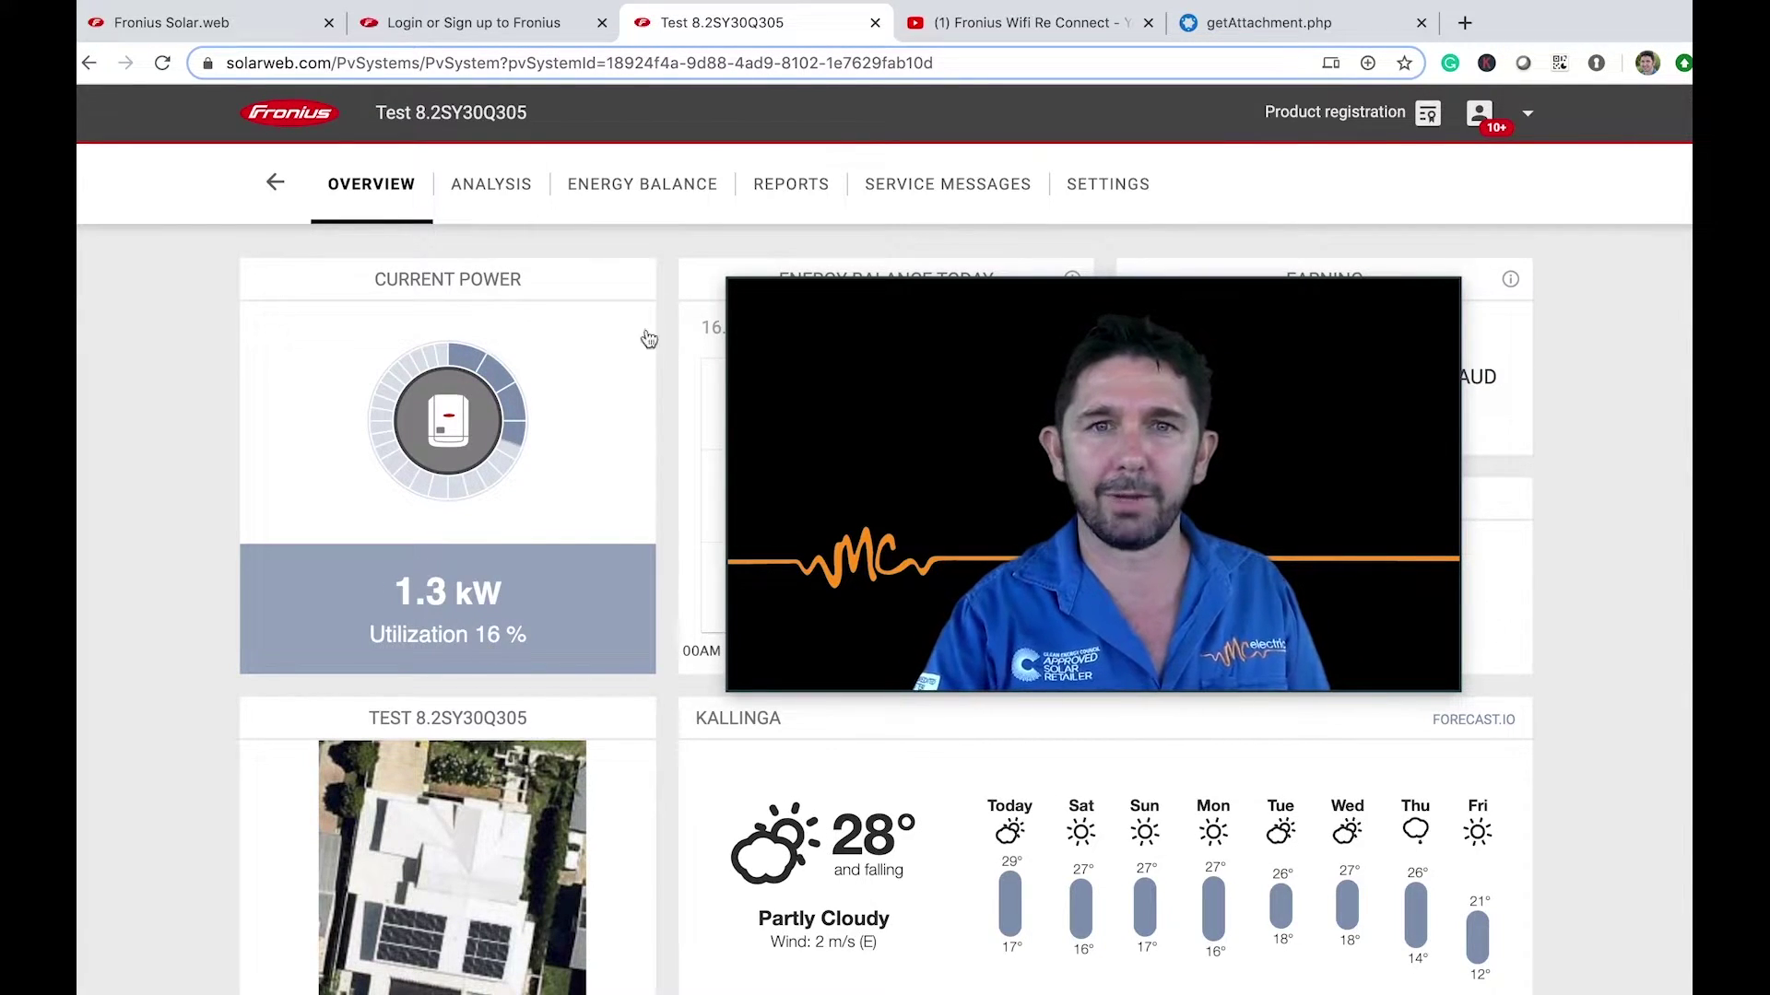
Search YouTube for 'How to reconnect your Fronius Wifi Inverter'
text(How to reco)
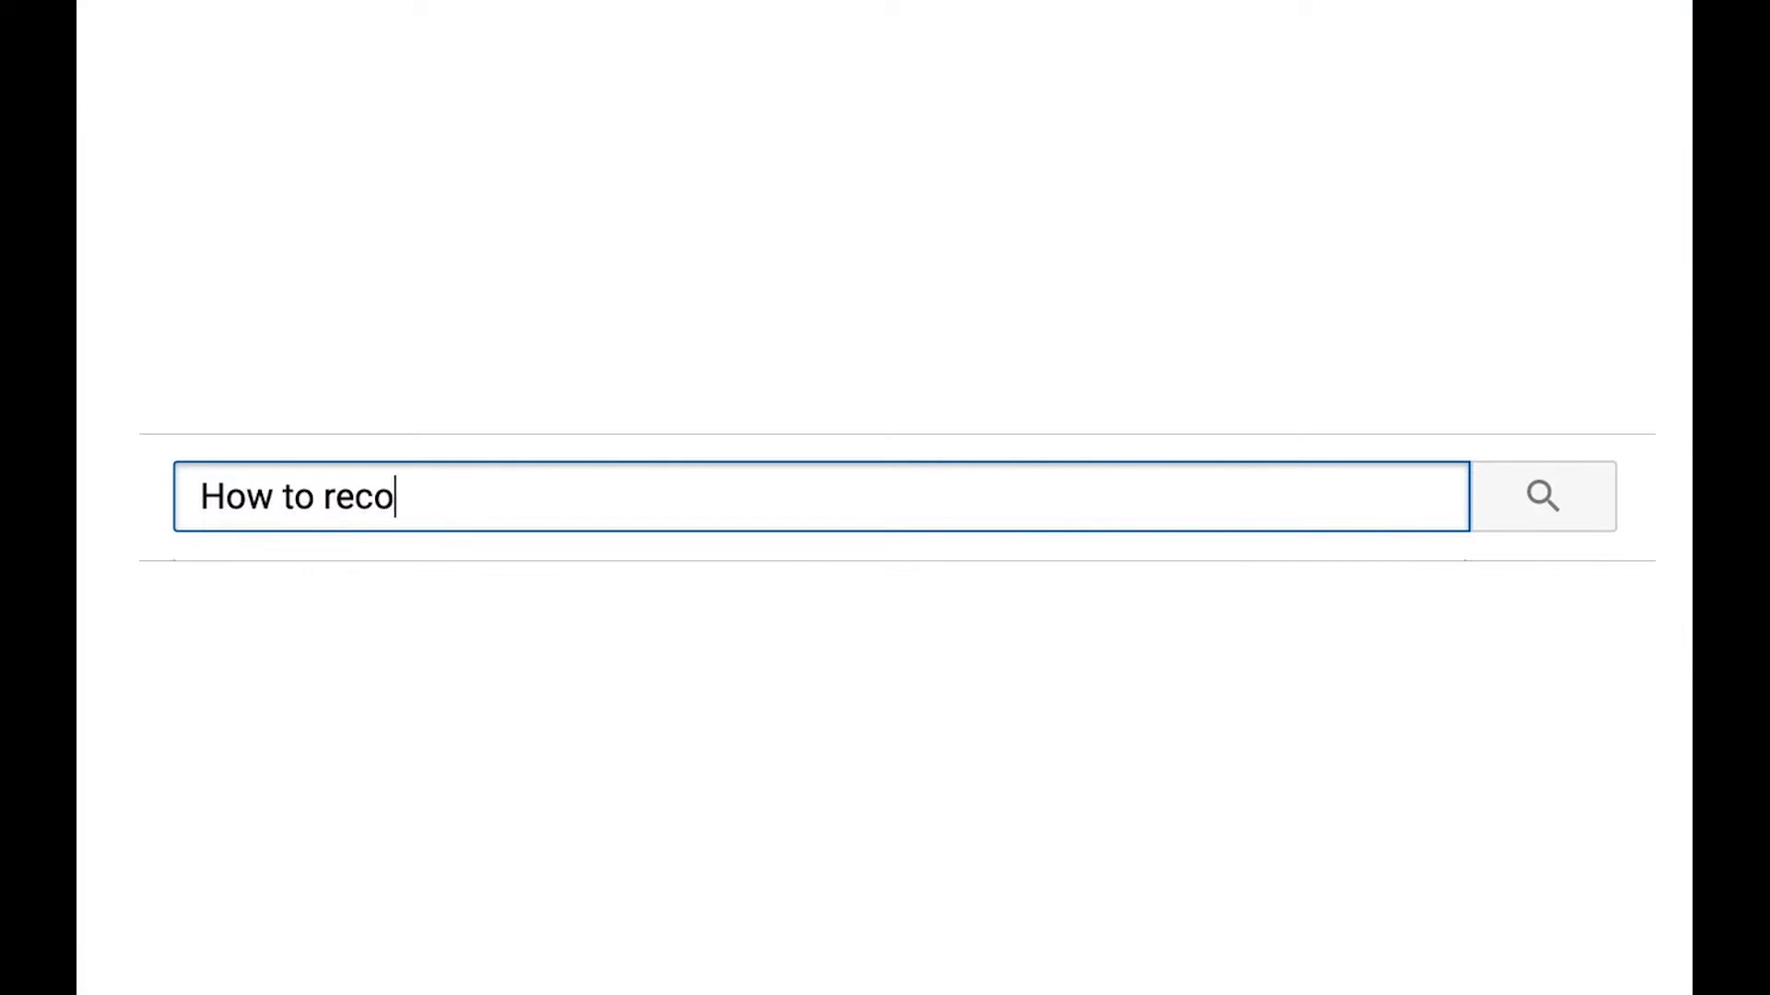
text(nnect your Fronius Wifi Inverter)
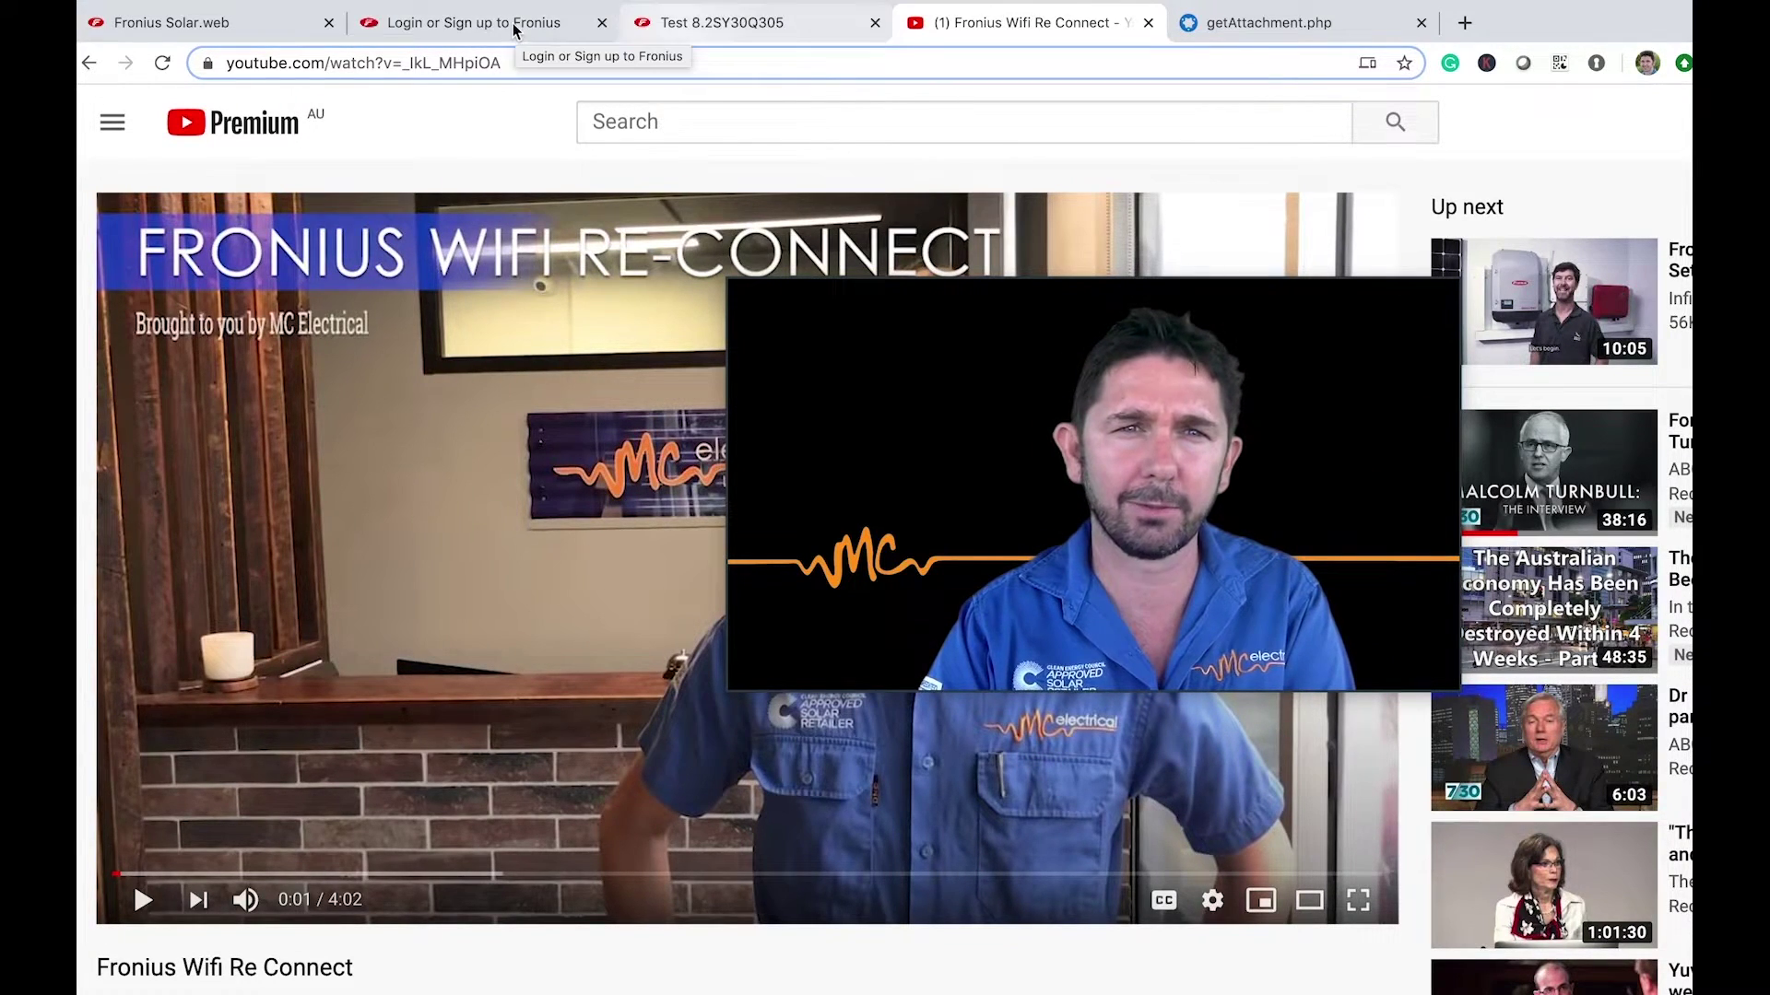
Go back to the Test 8.2SY30Q305 overview, now reading 4.63 kW at 56% utilization
click(645, 26)
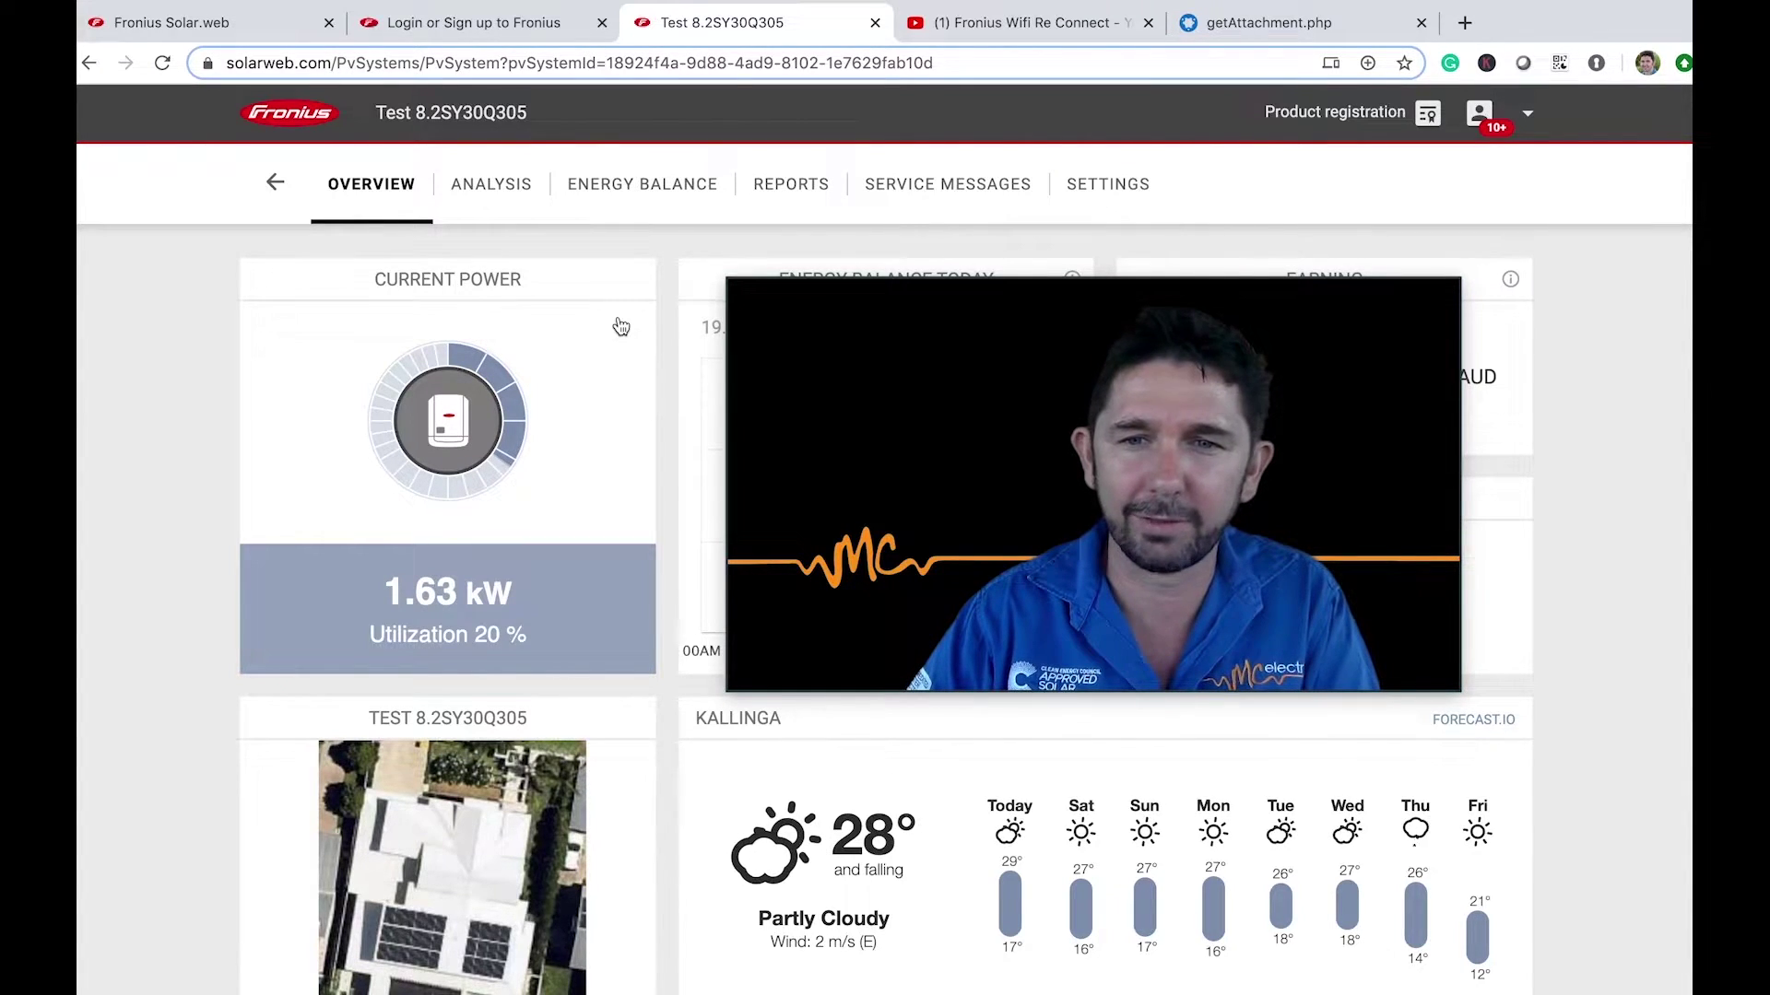
mouse_move(1122, 292)
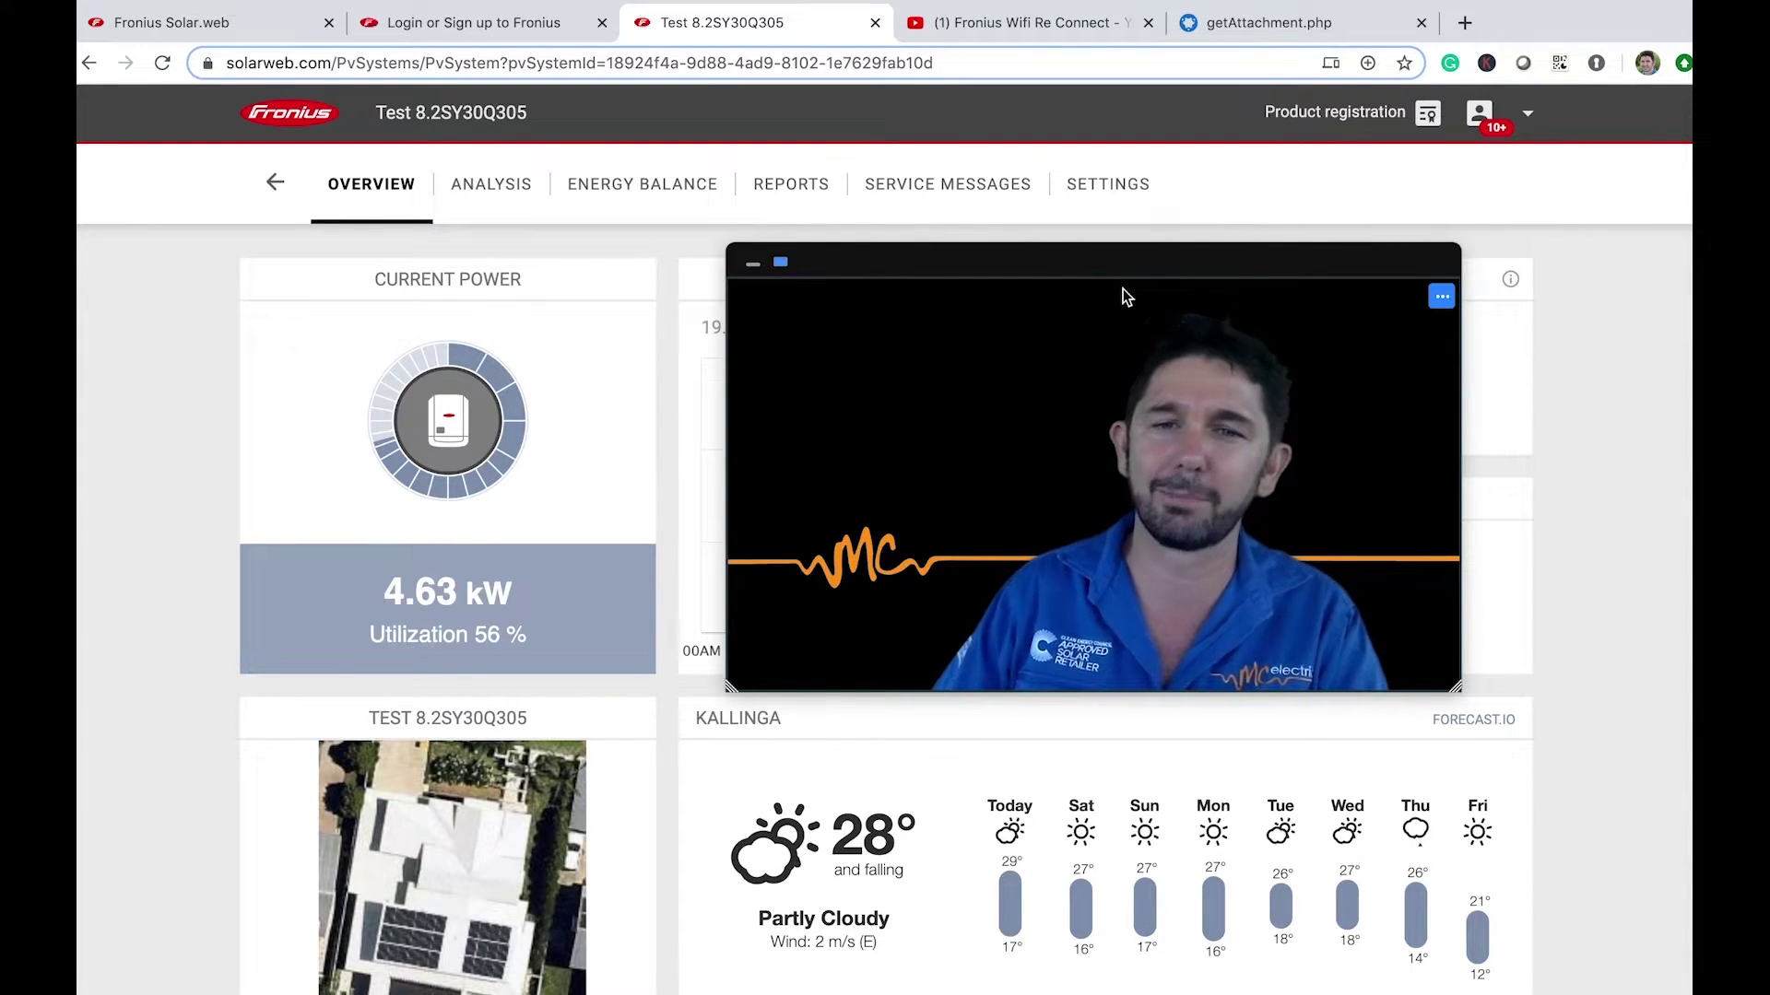
click(1182, 270)
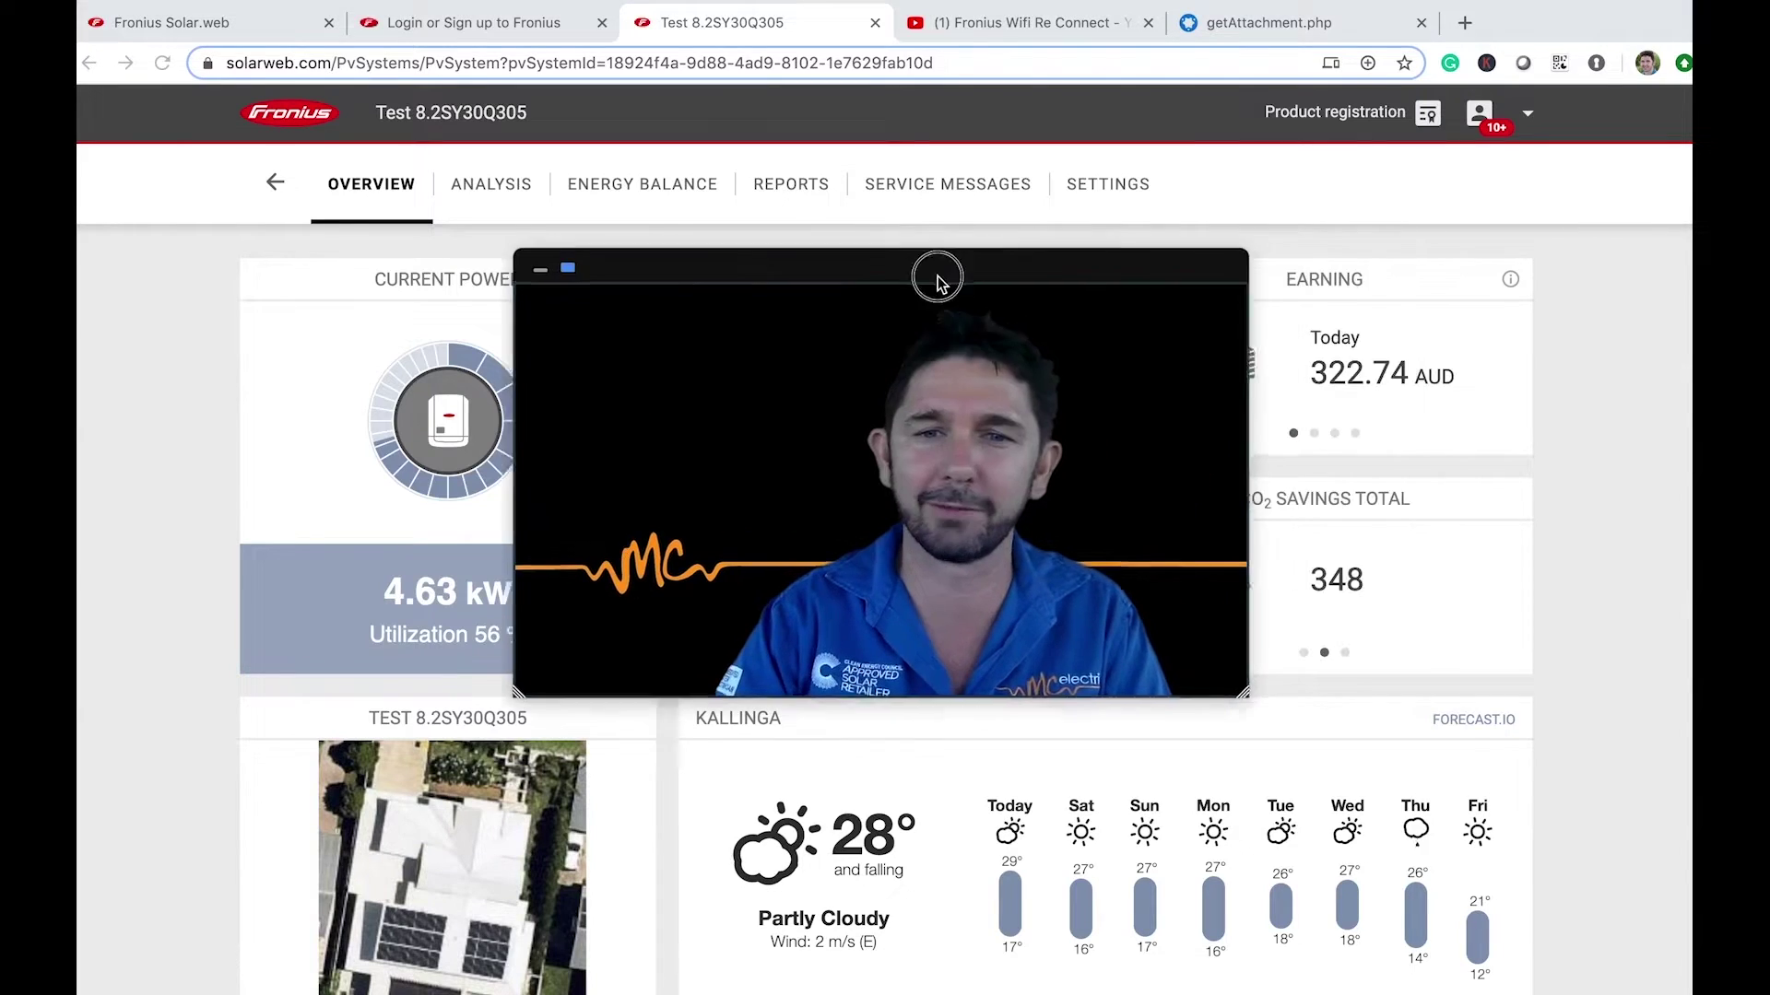
drag(937, 281, 716, 262)
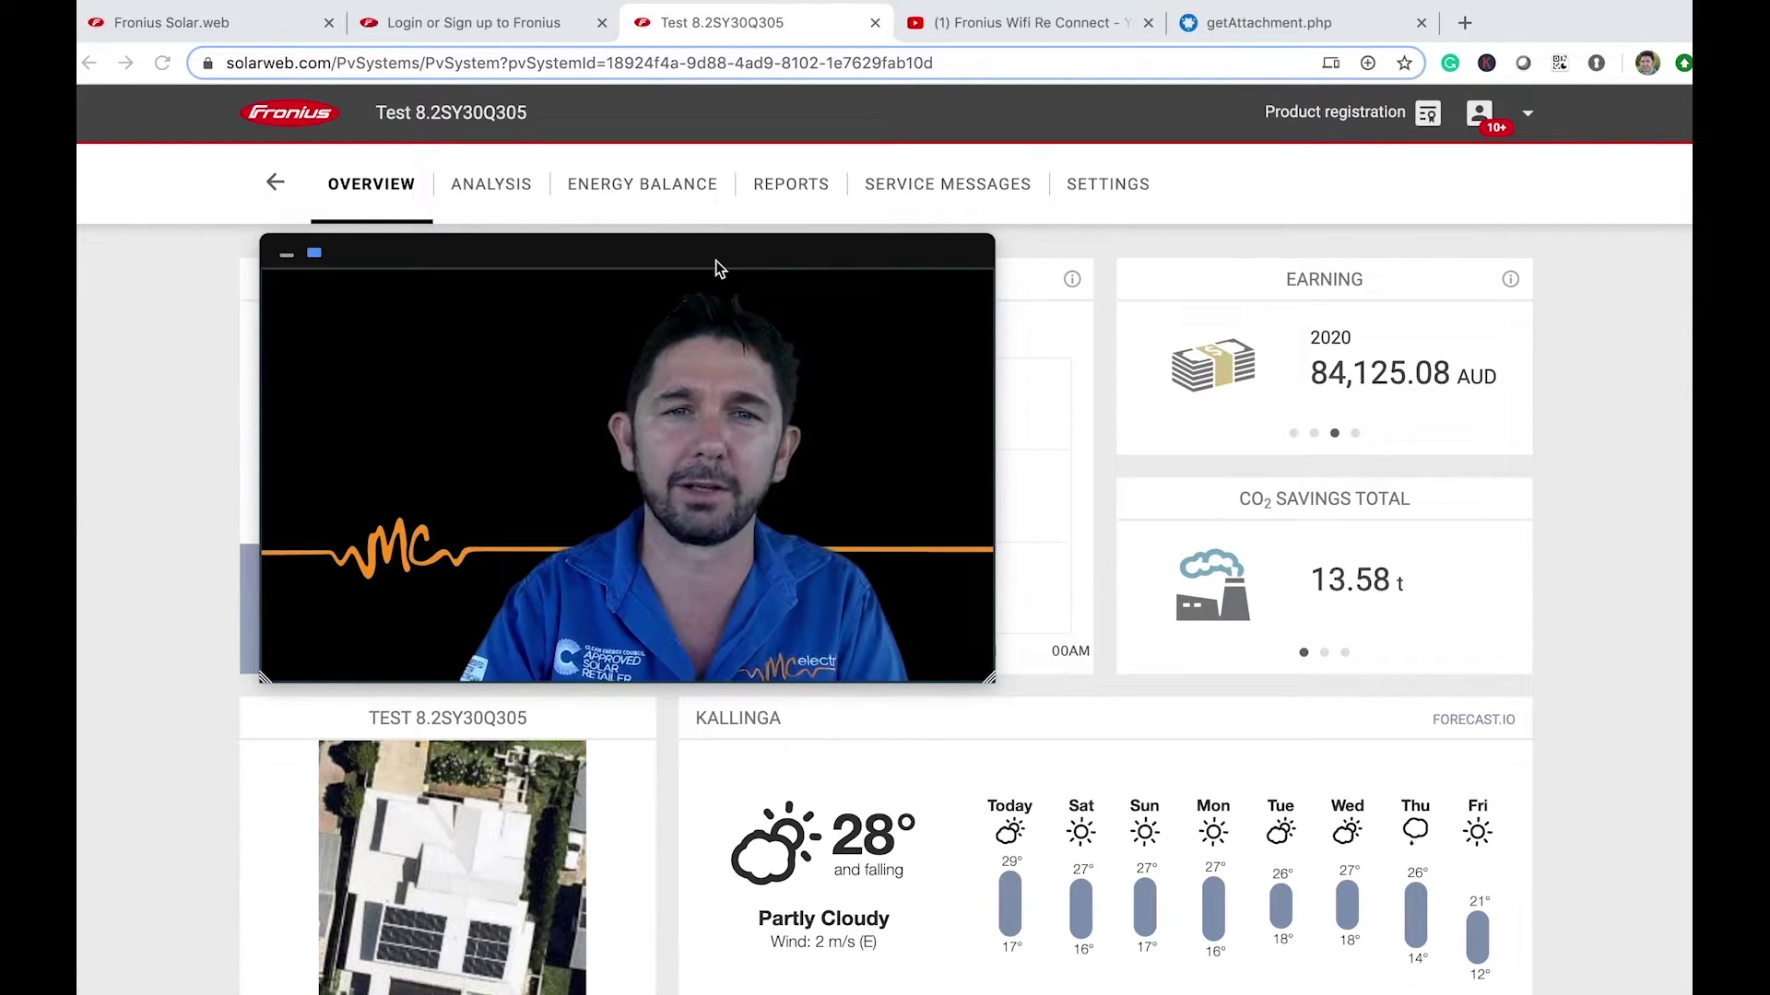
click(715, 261)
drag(715, 261, 1286, 260)
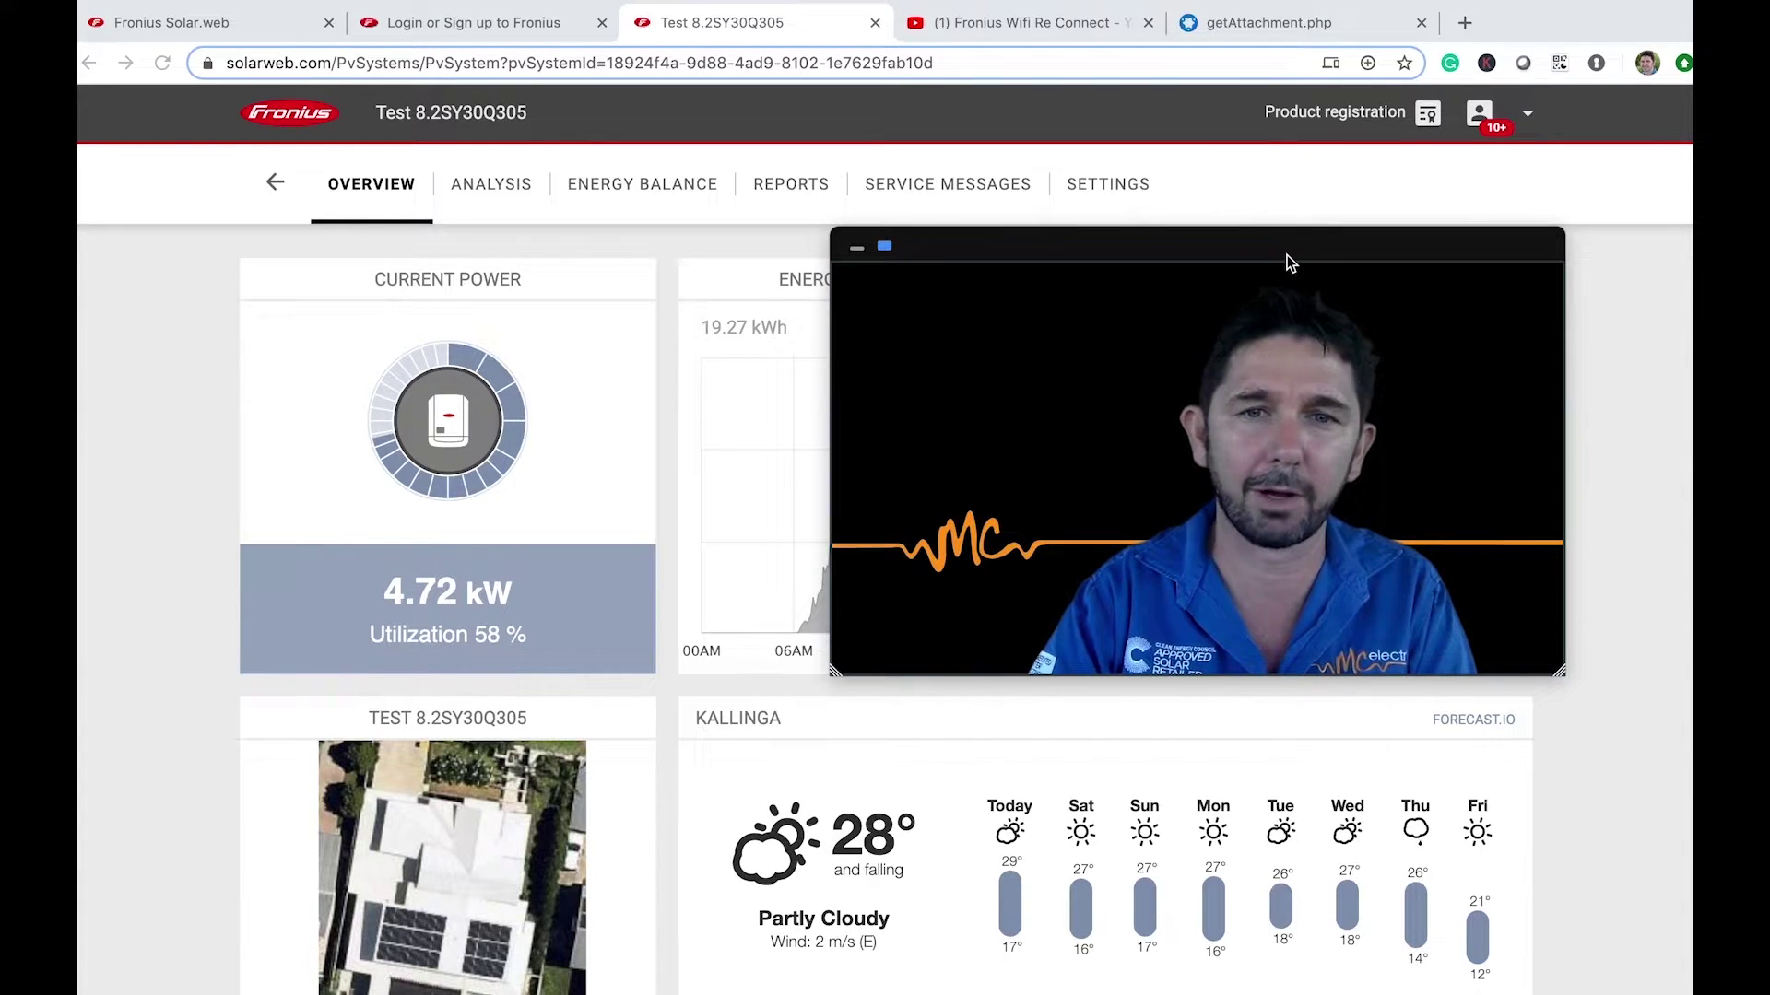
drag(1289, 262, 1397, 292)
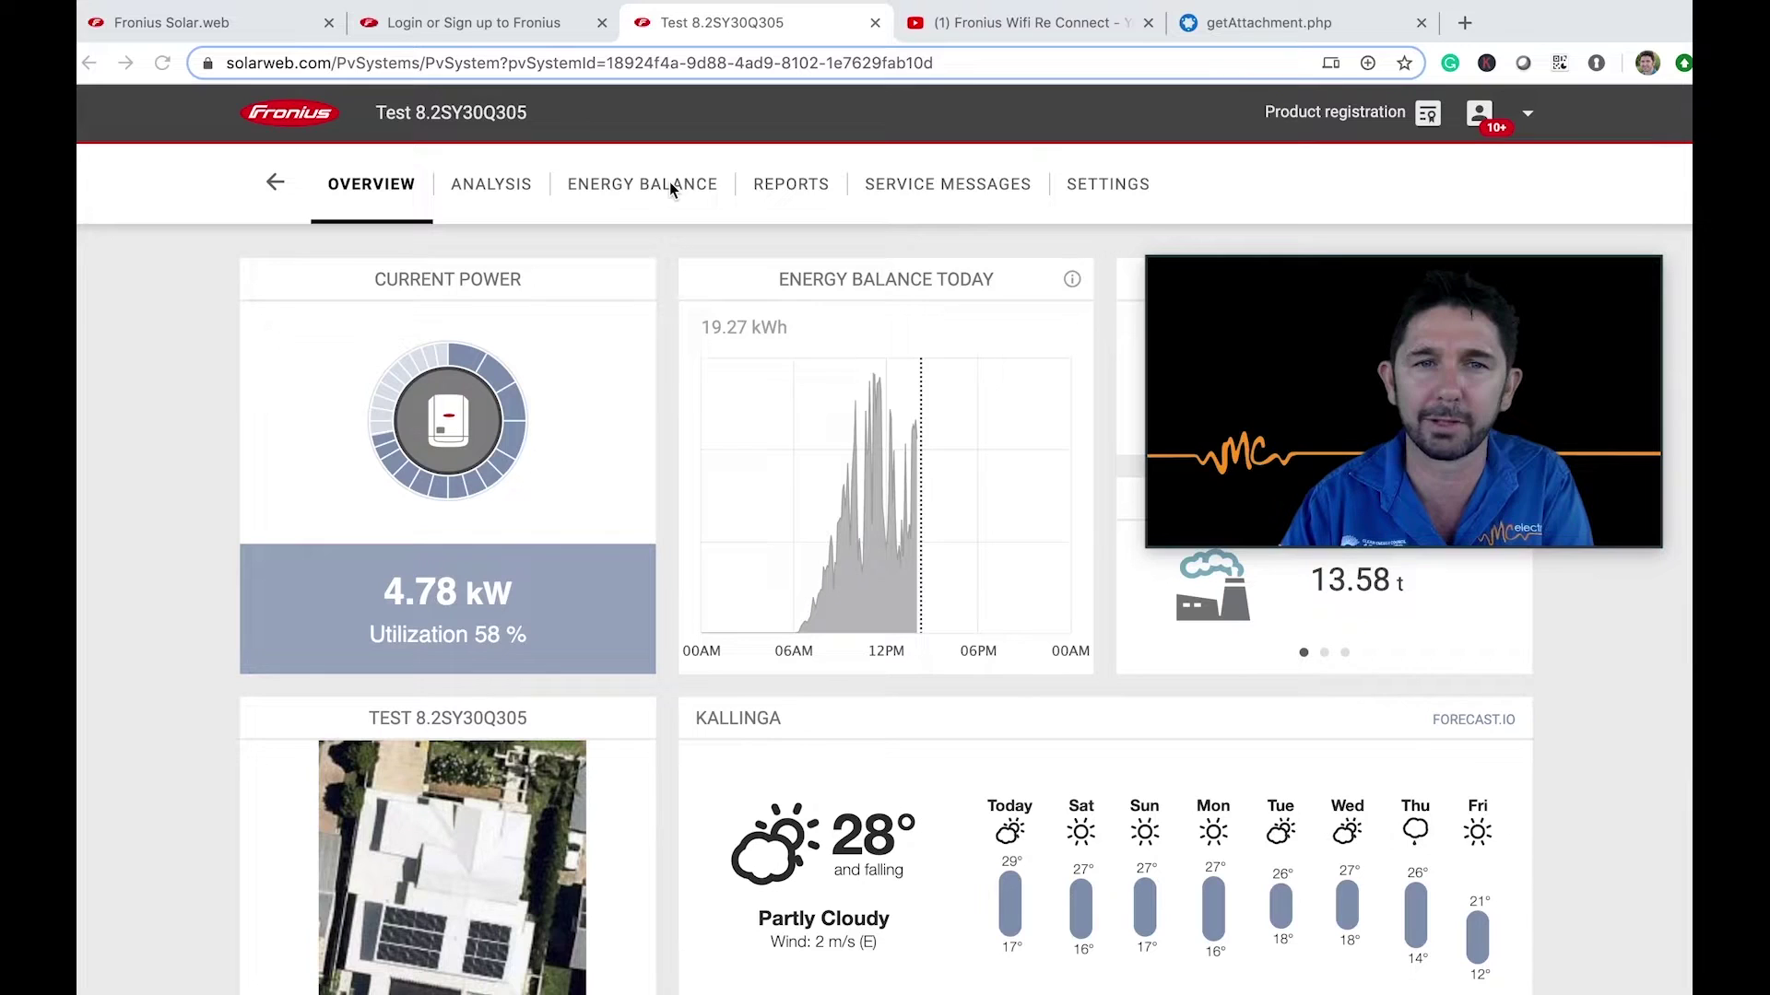
Open the full production chart and step back two days to 04/22/2020 (31.50 kWh)
click(890, 432)
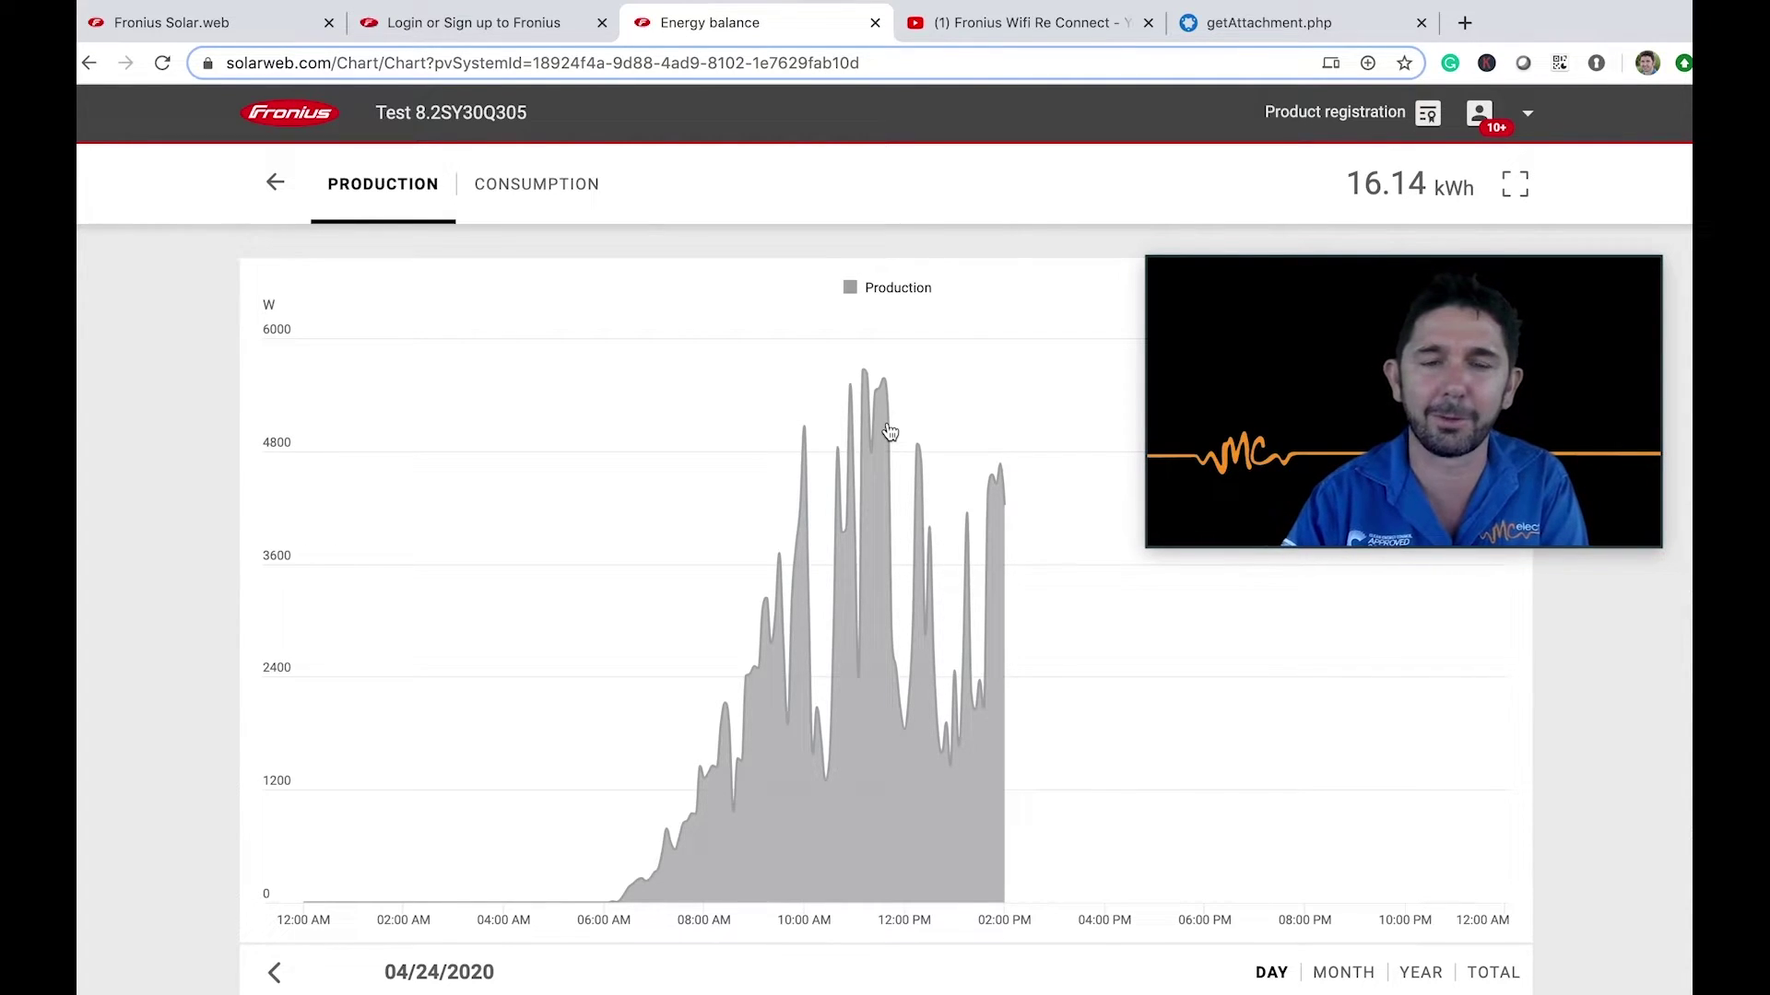
mouse_move(865, 413)
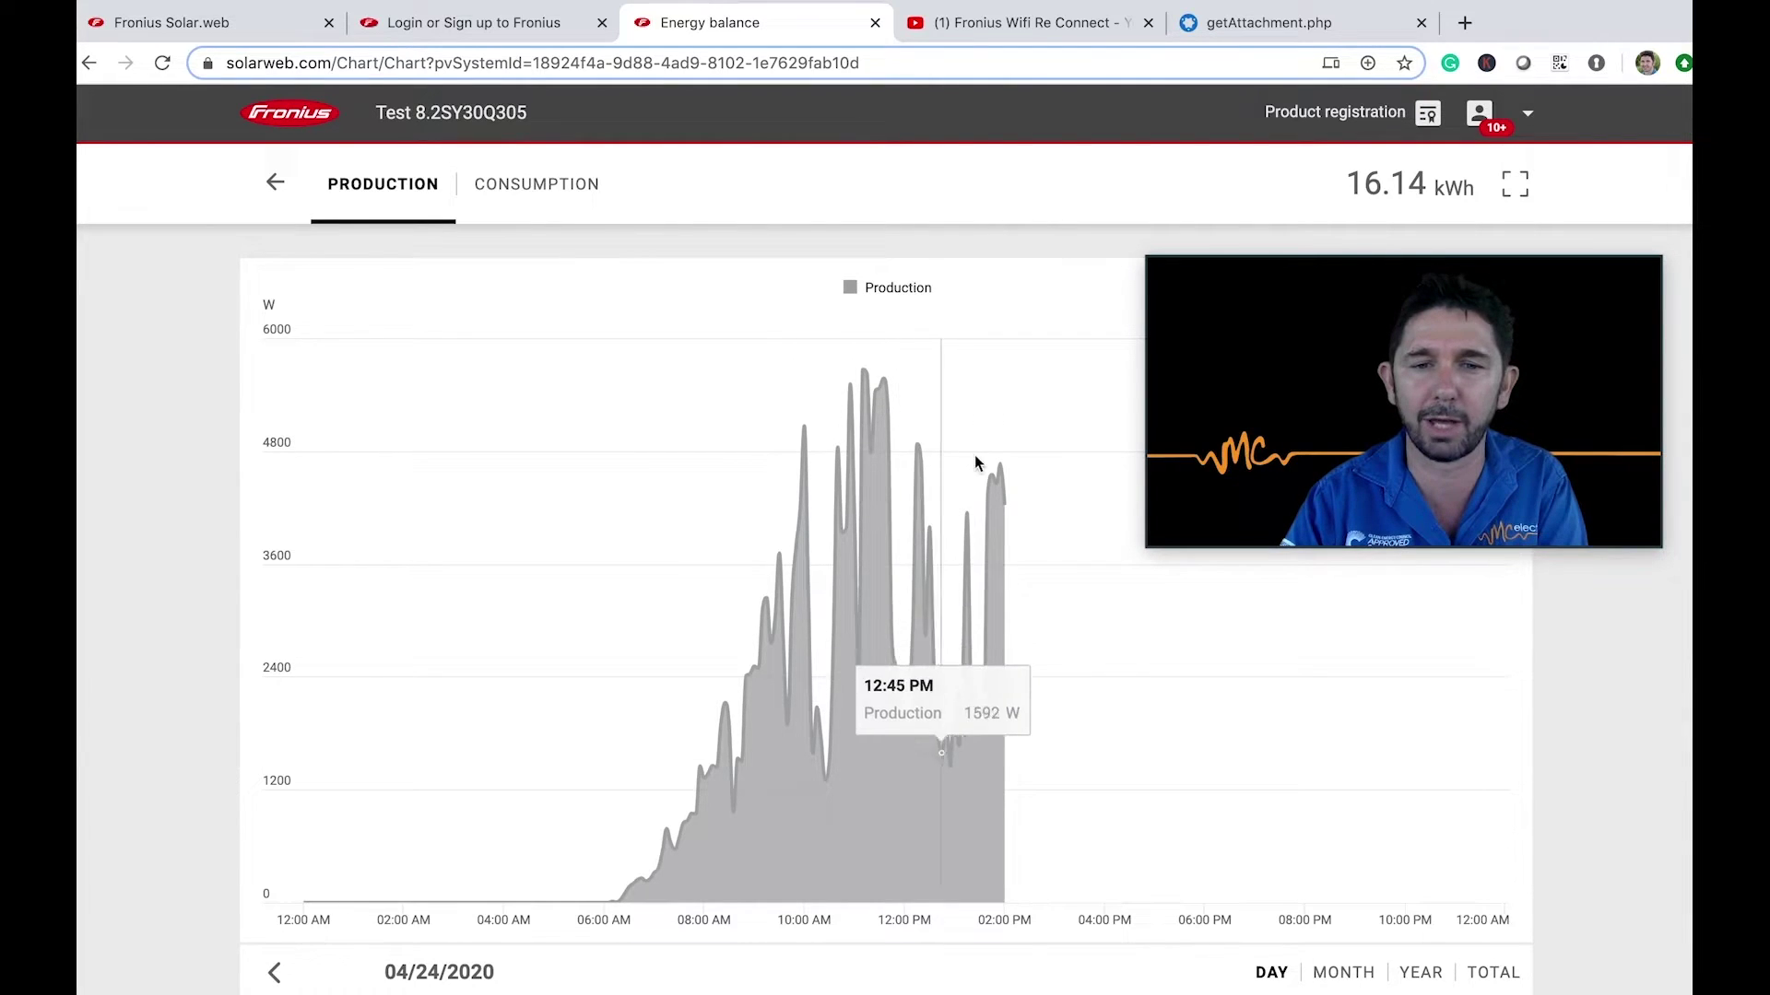
click(277, 974)
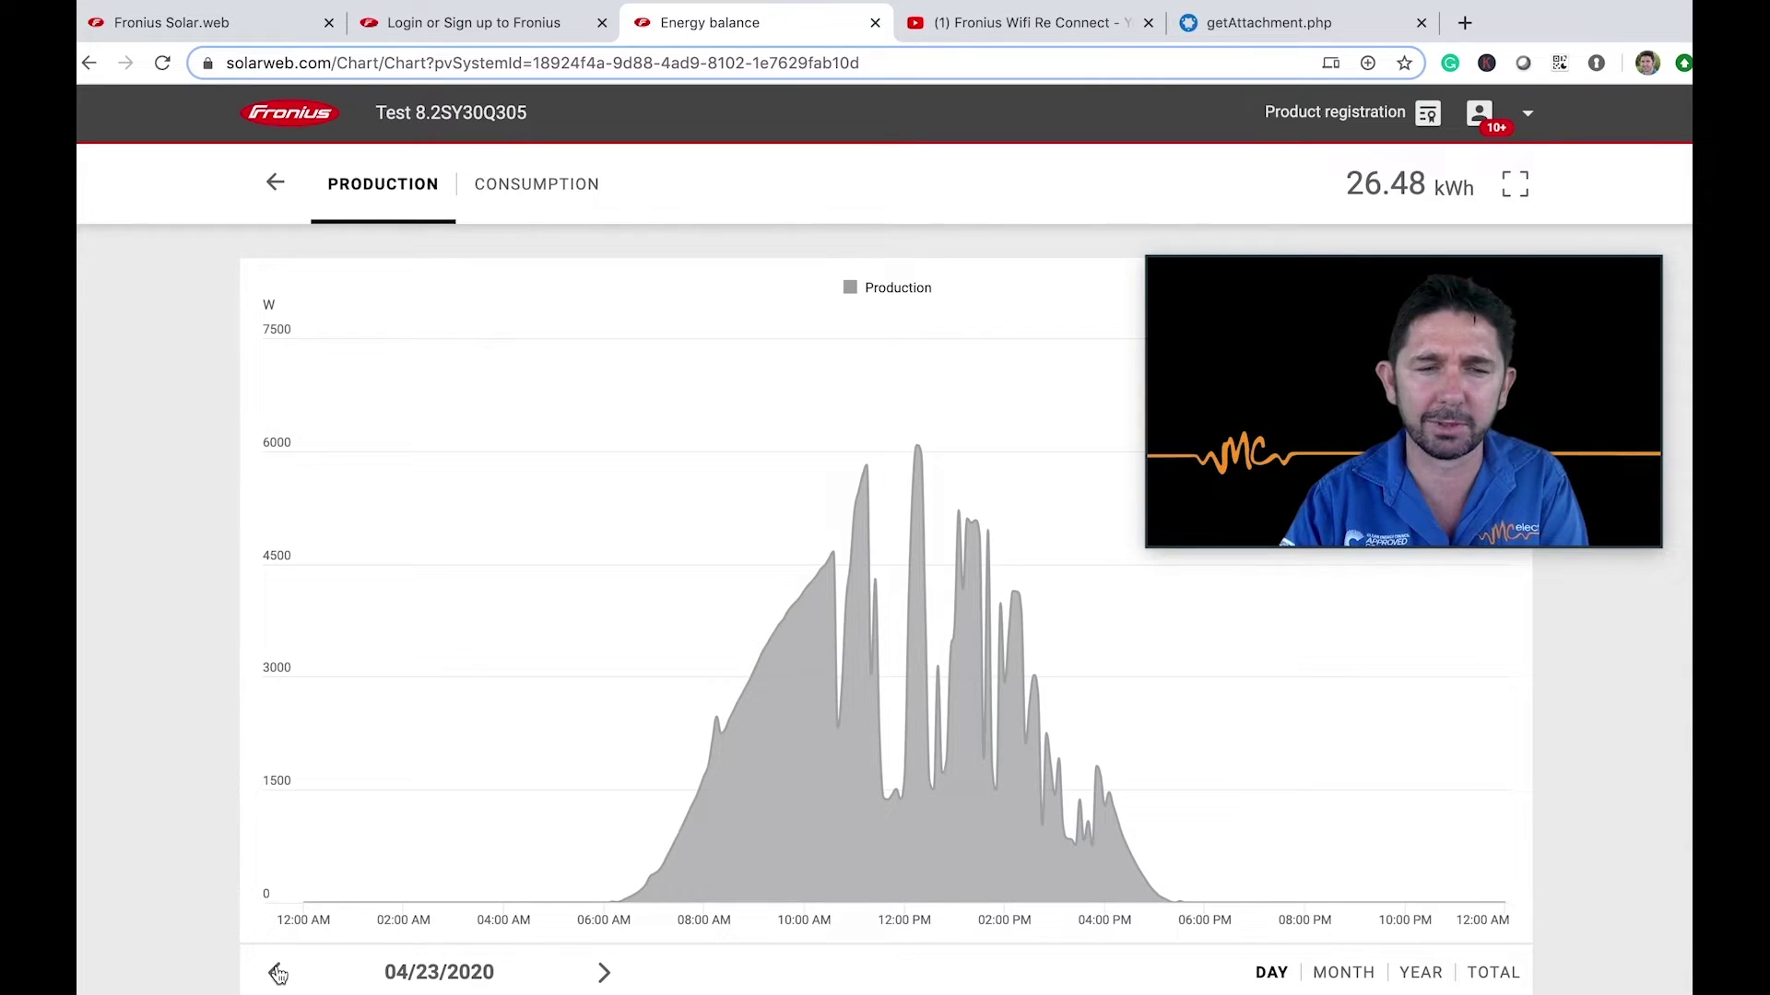
click(278, 974)
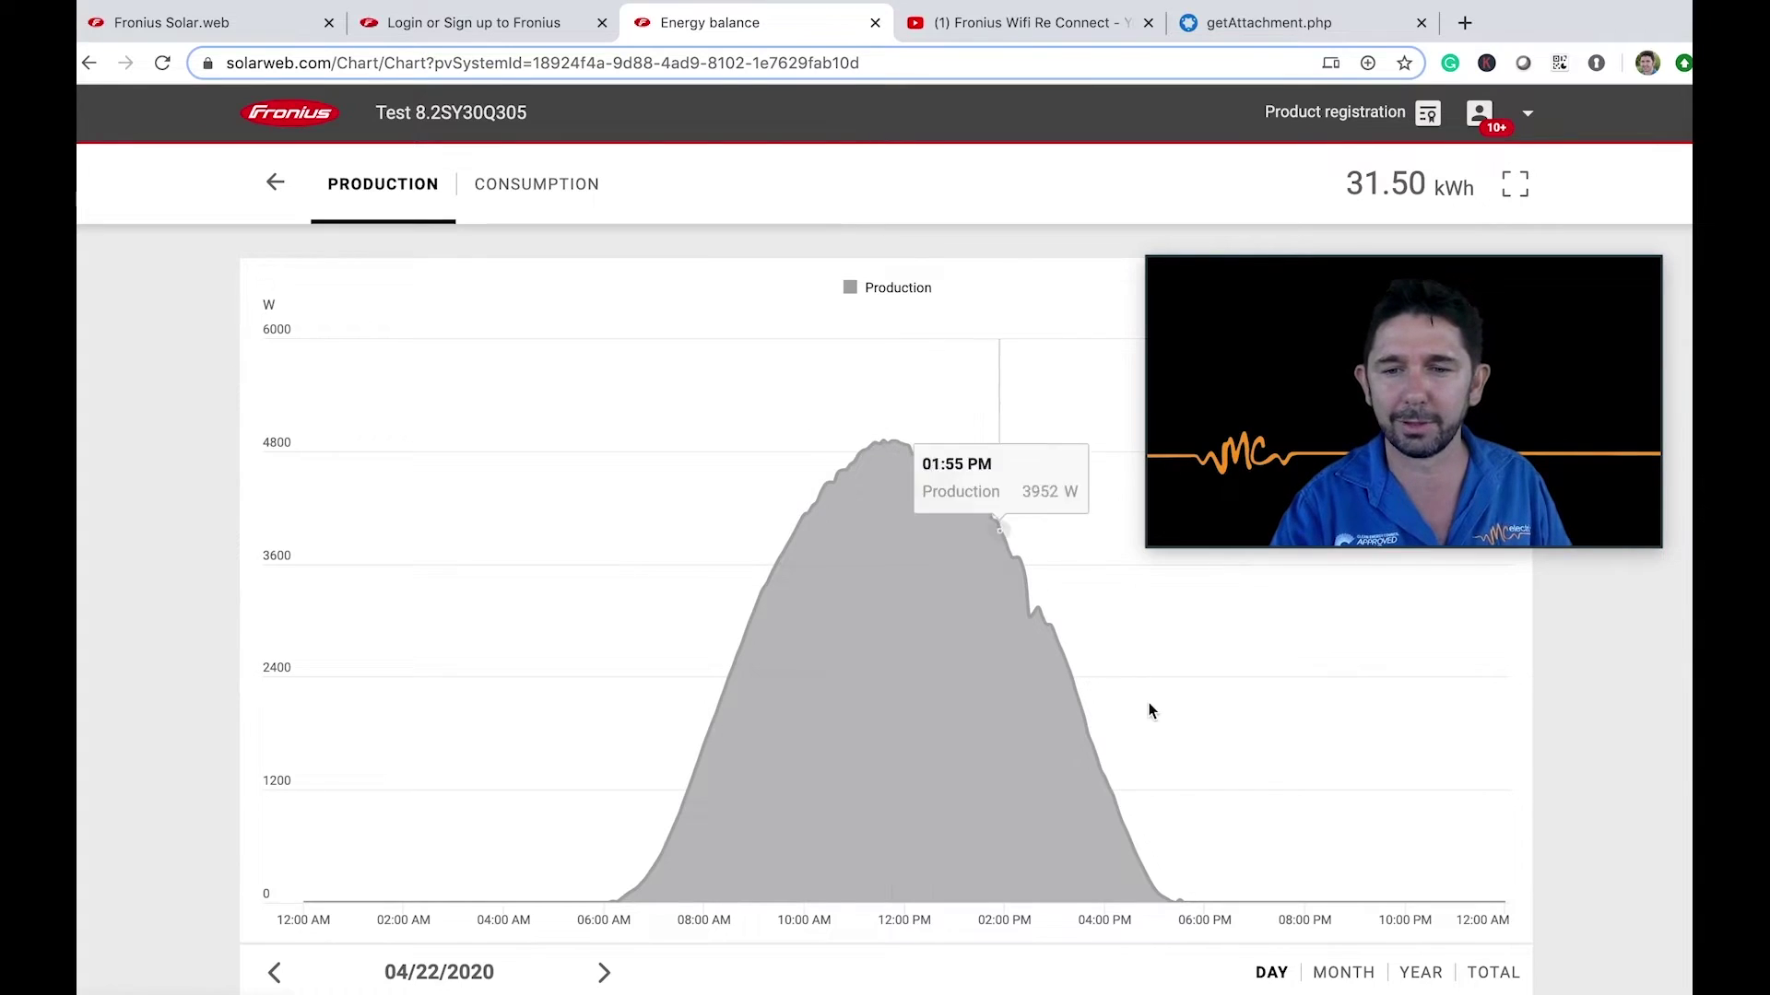
Switch the production chart to MONTH view for April 2020 and read the daily bar values
click(1337, 977)
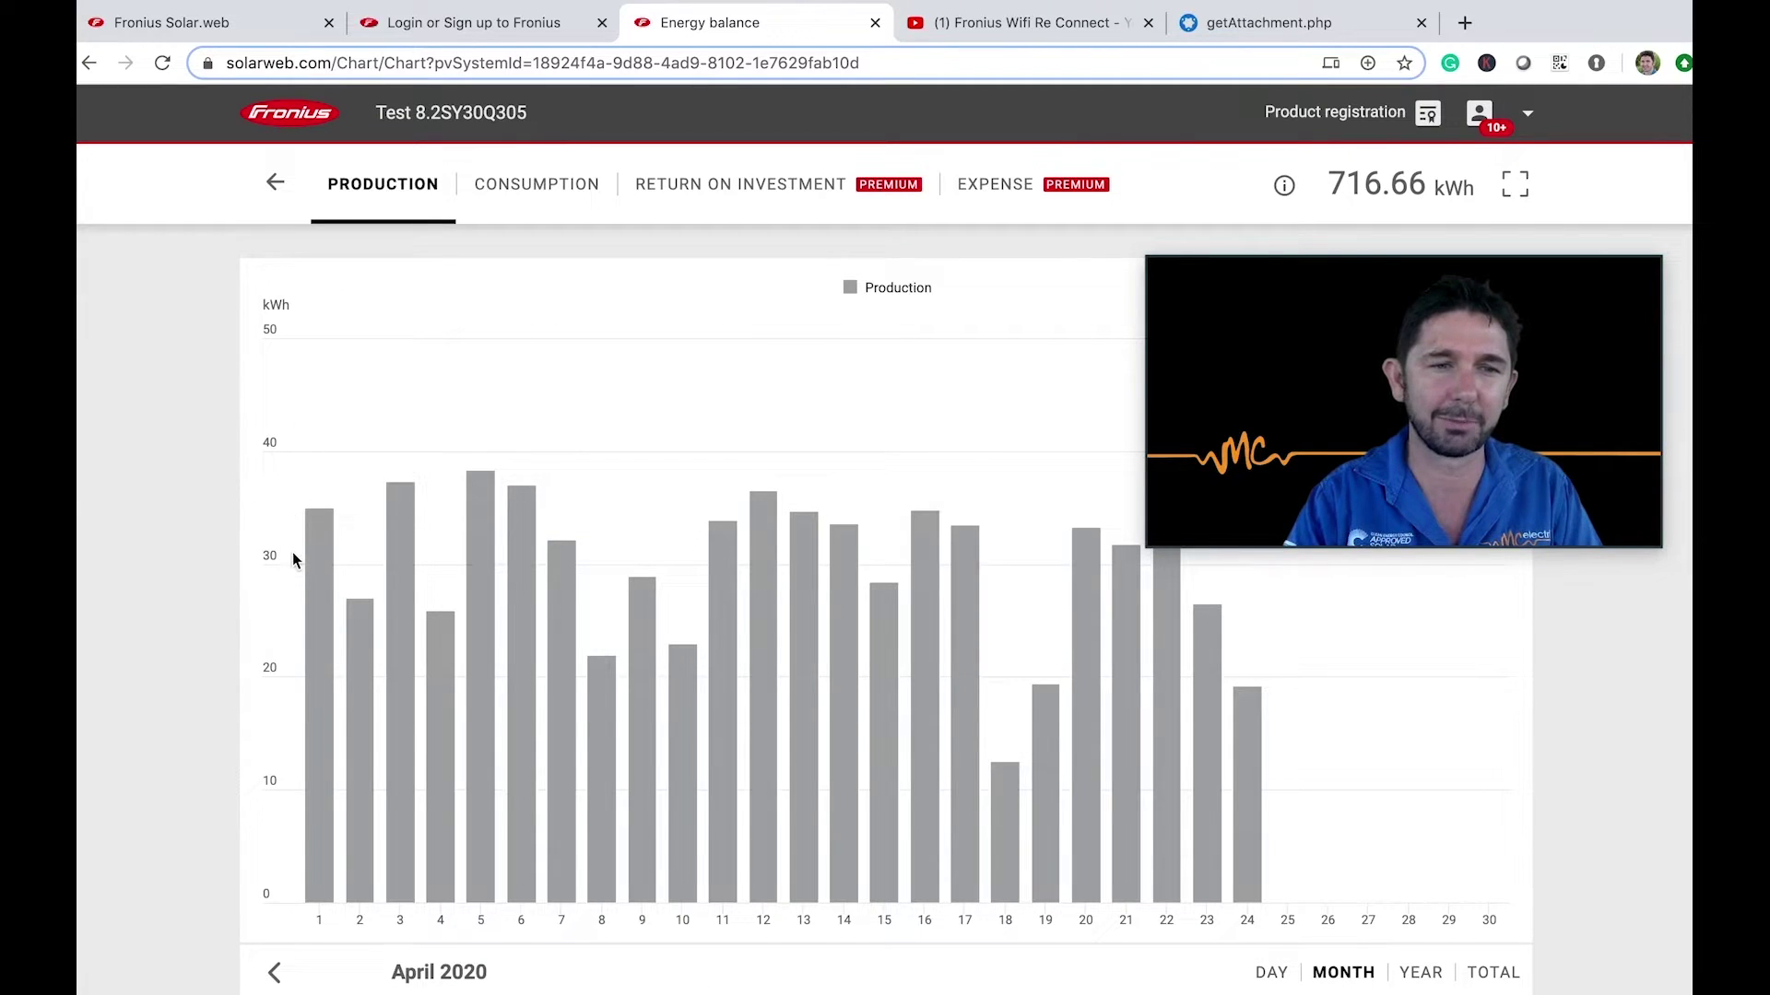
mouse_move(307, 558)
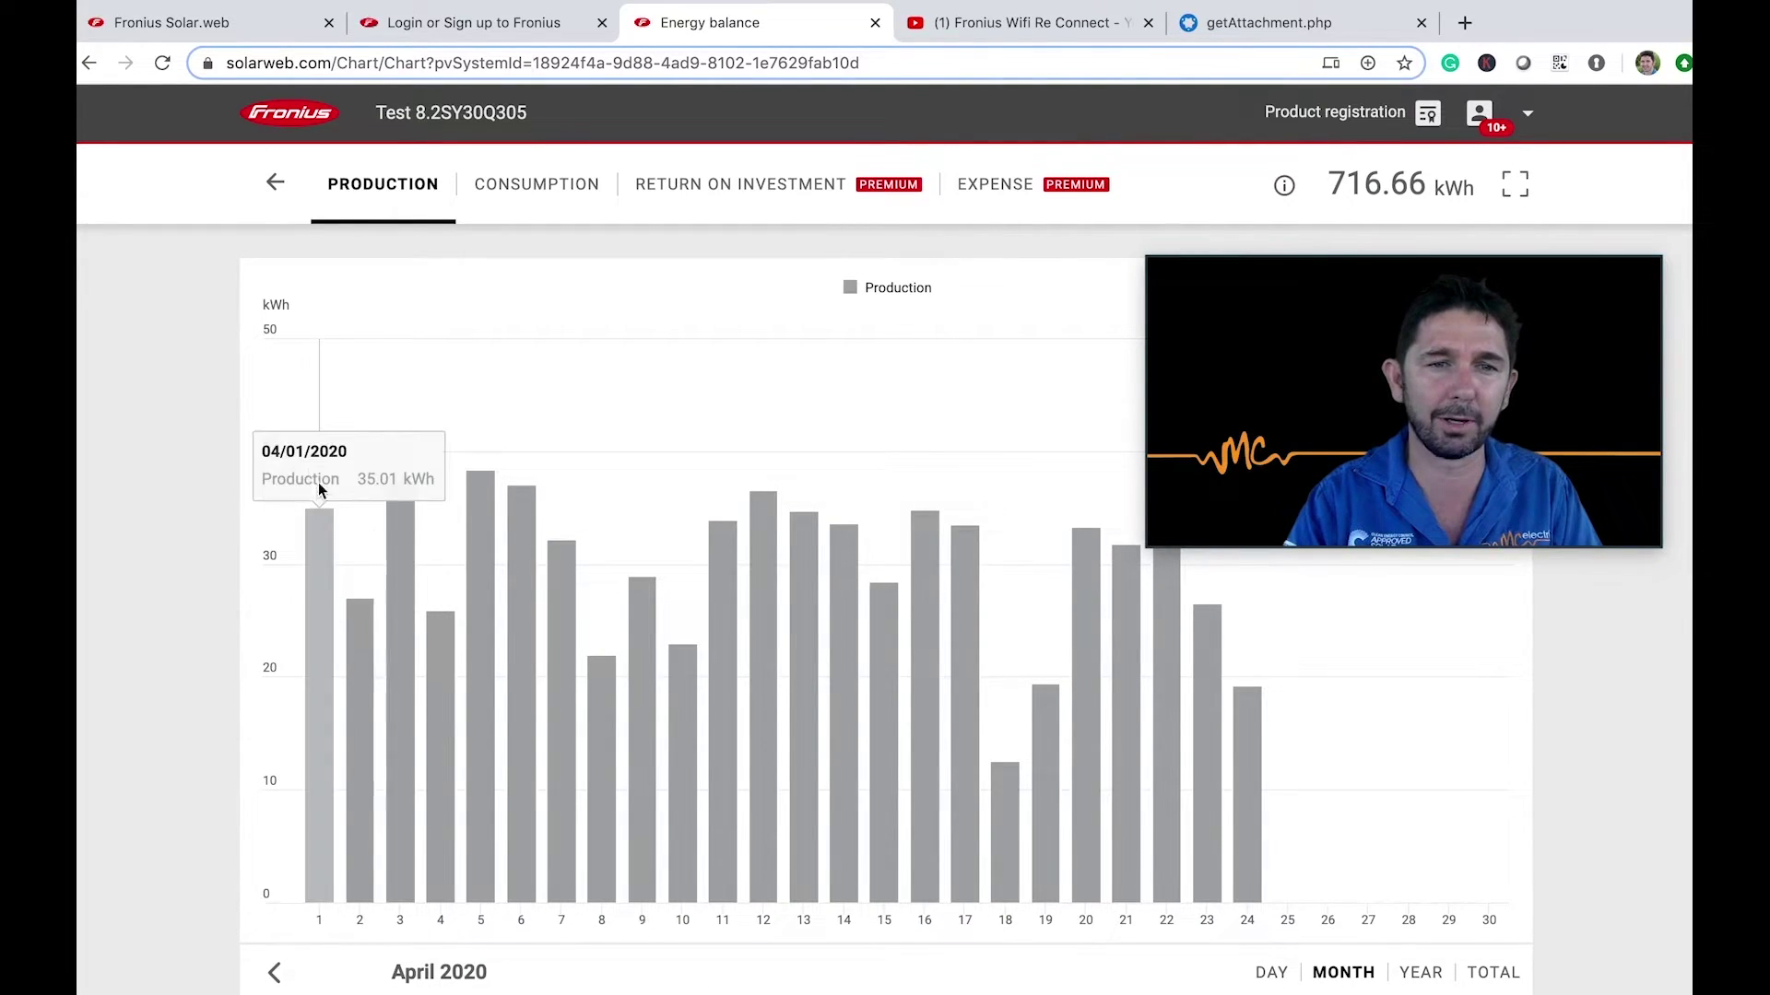
mouse_move(408, 551)
mouse_move(1003, 524)
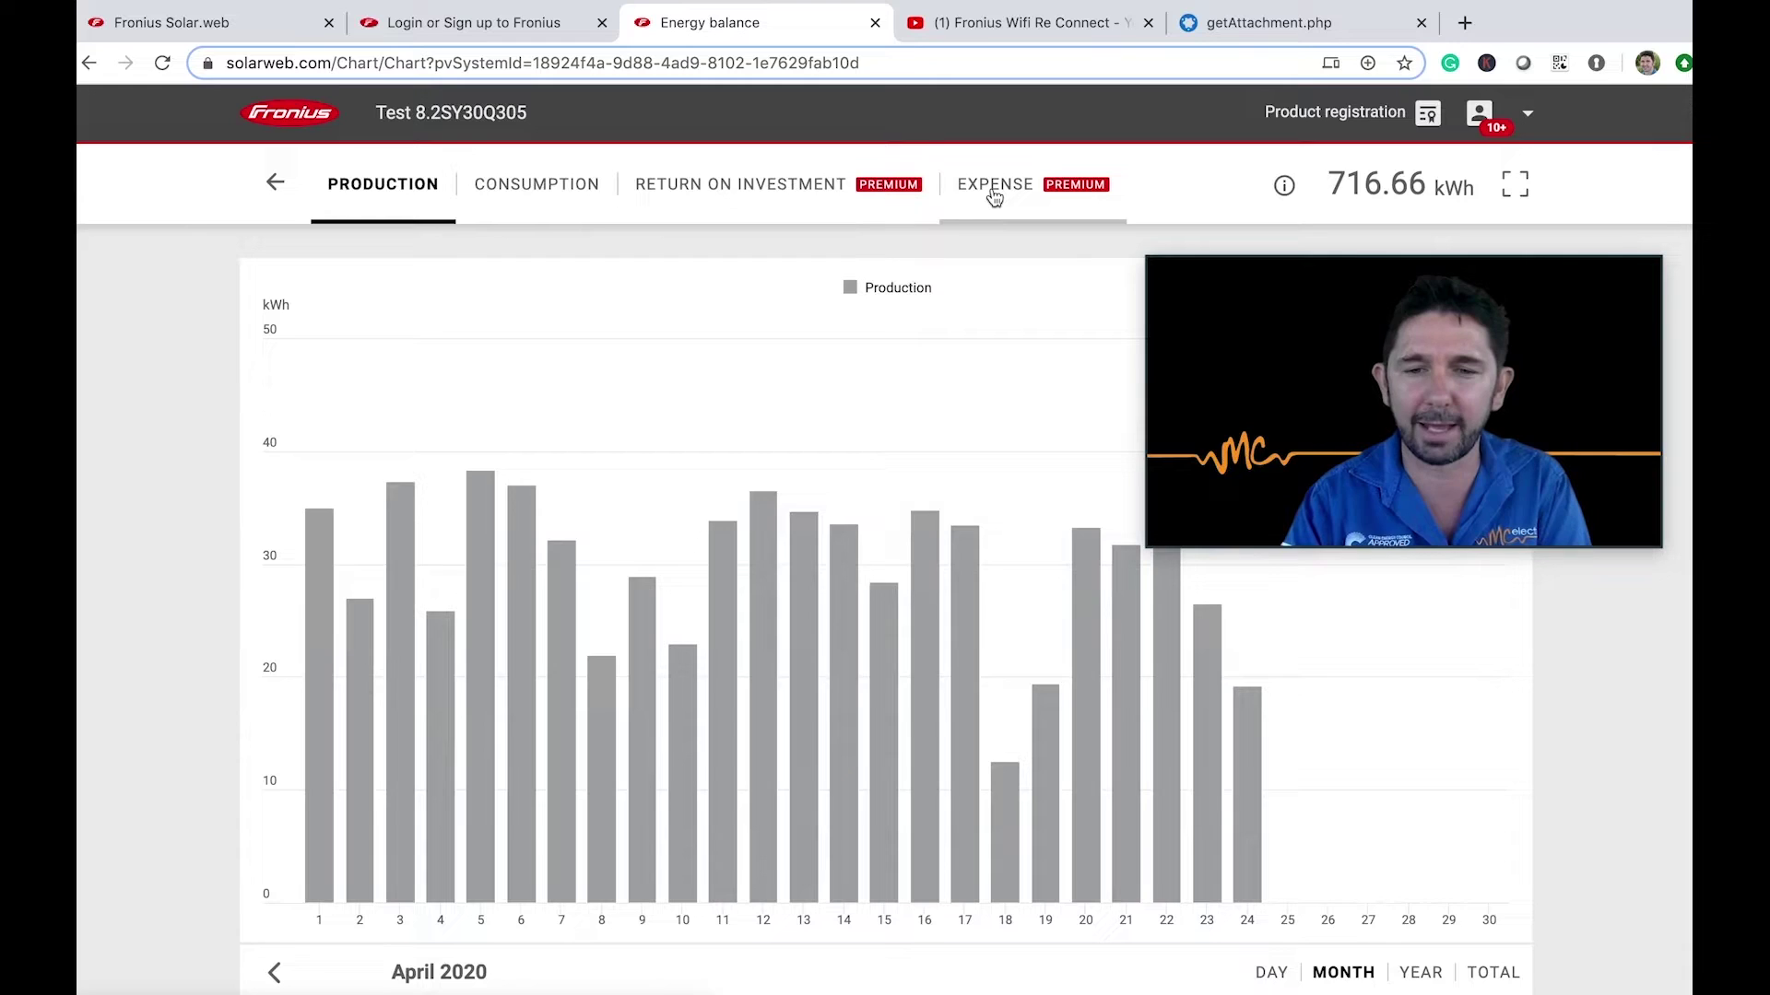
click(1423, 977)
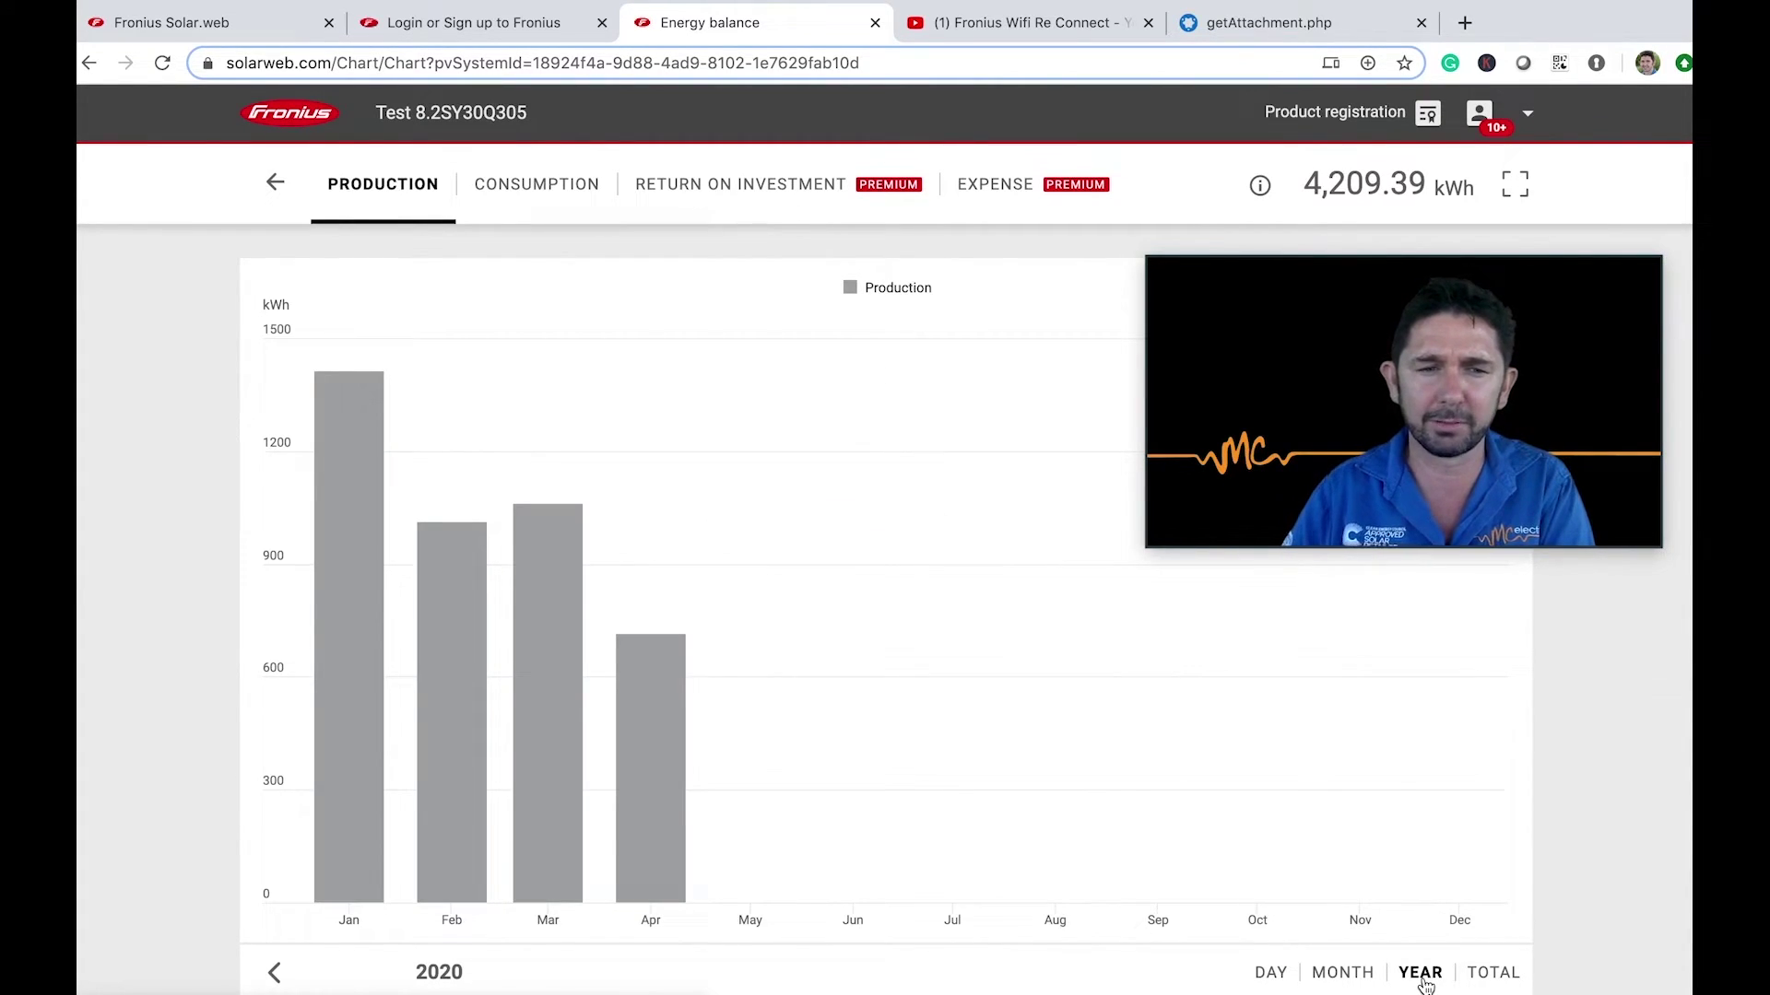
click(277, 973)
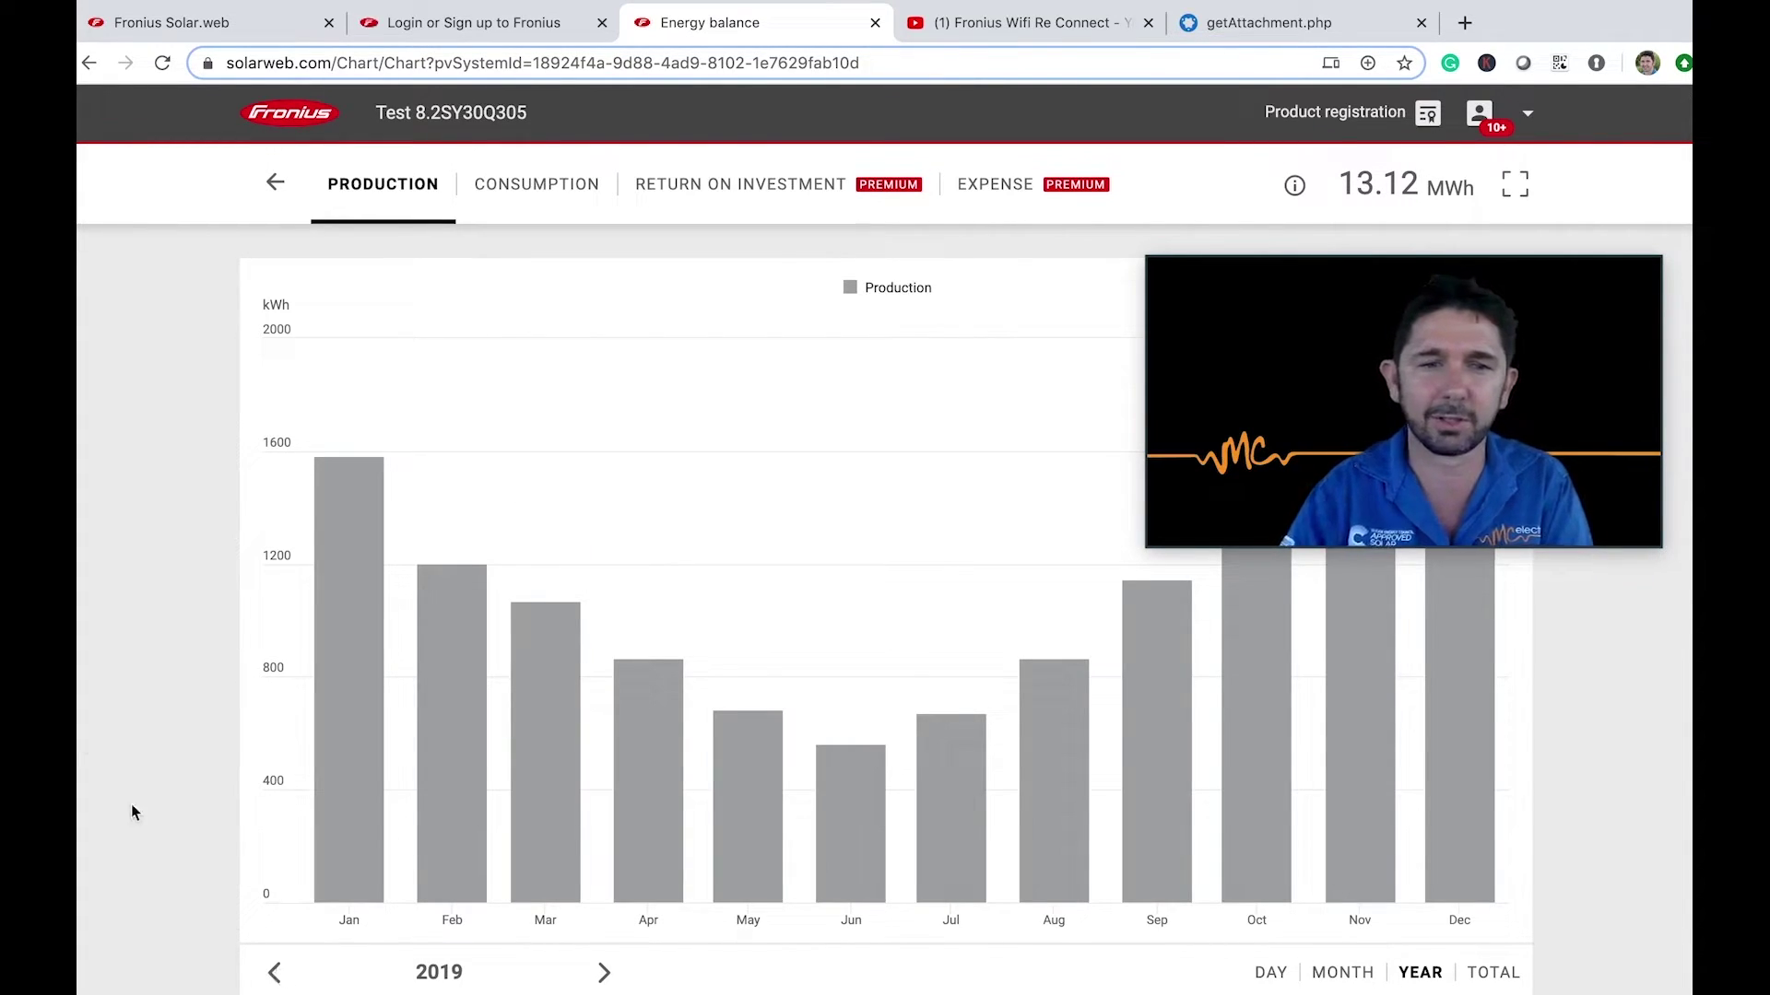
mouse_move(532, 653)
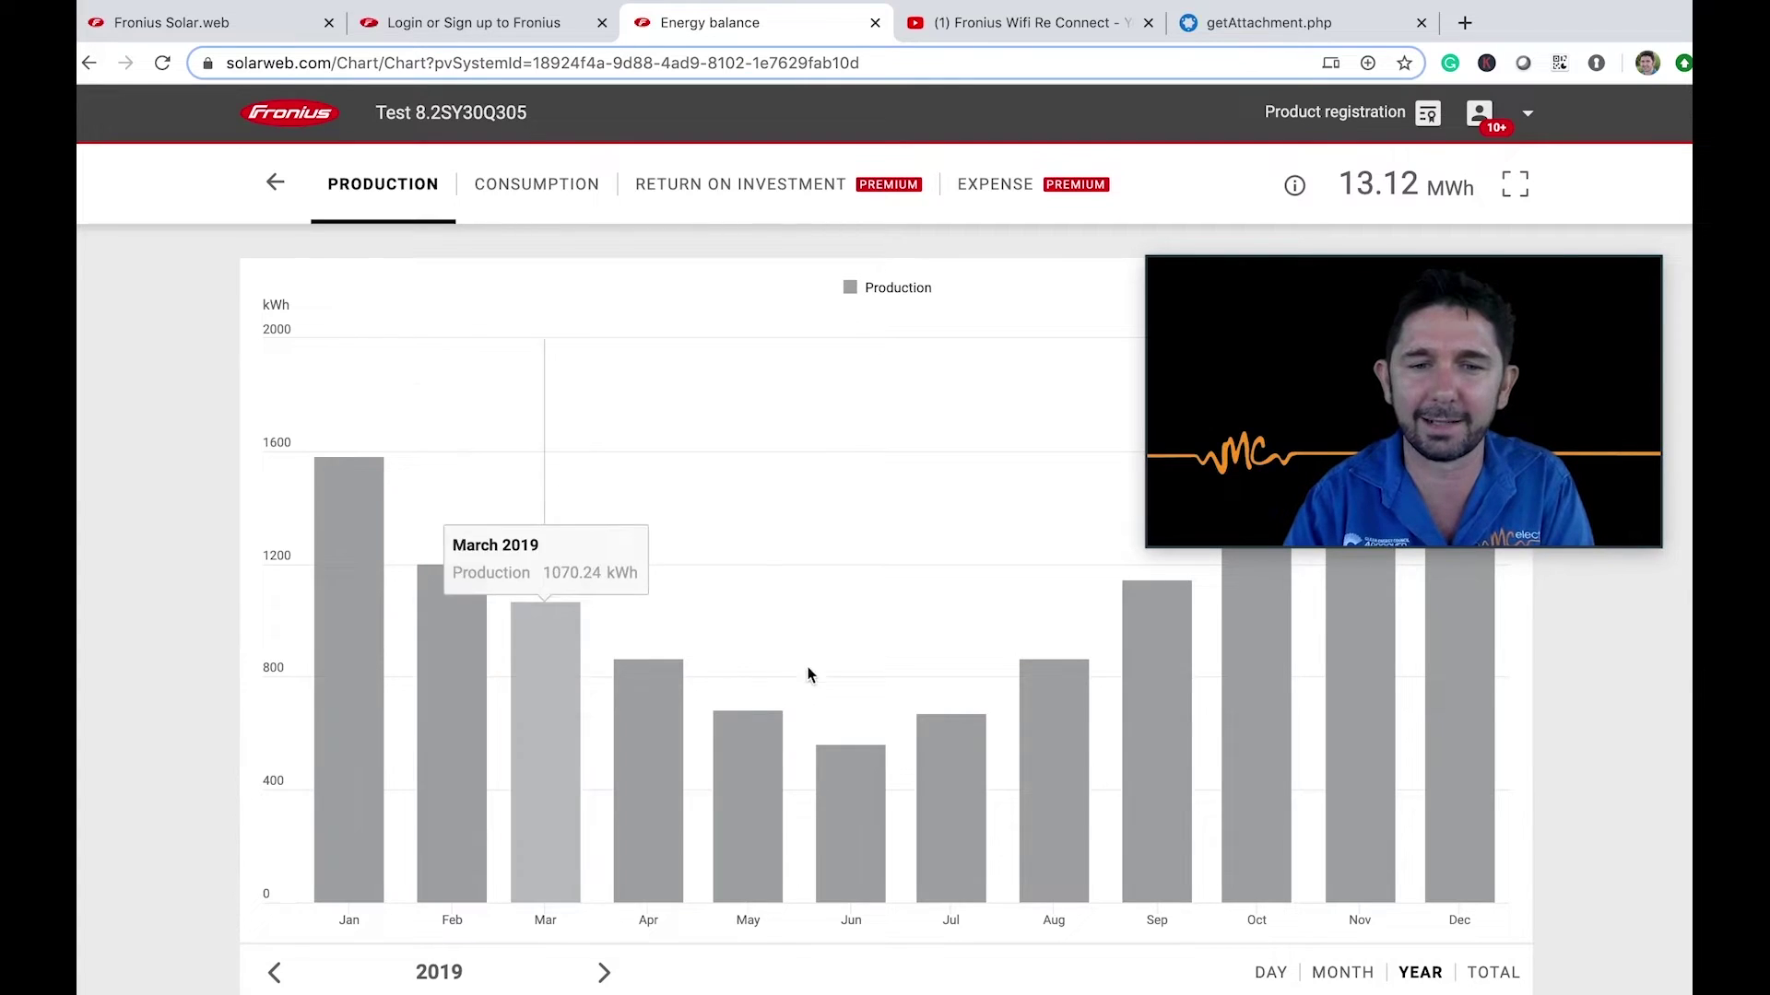
mouse_move(878, 795)
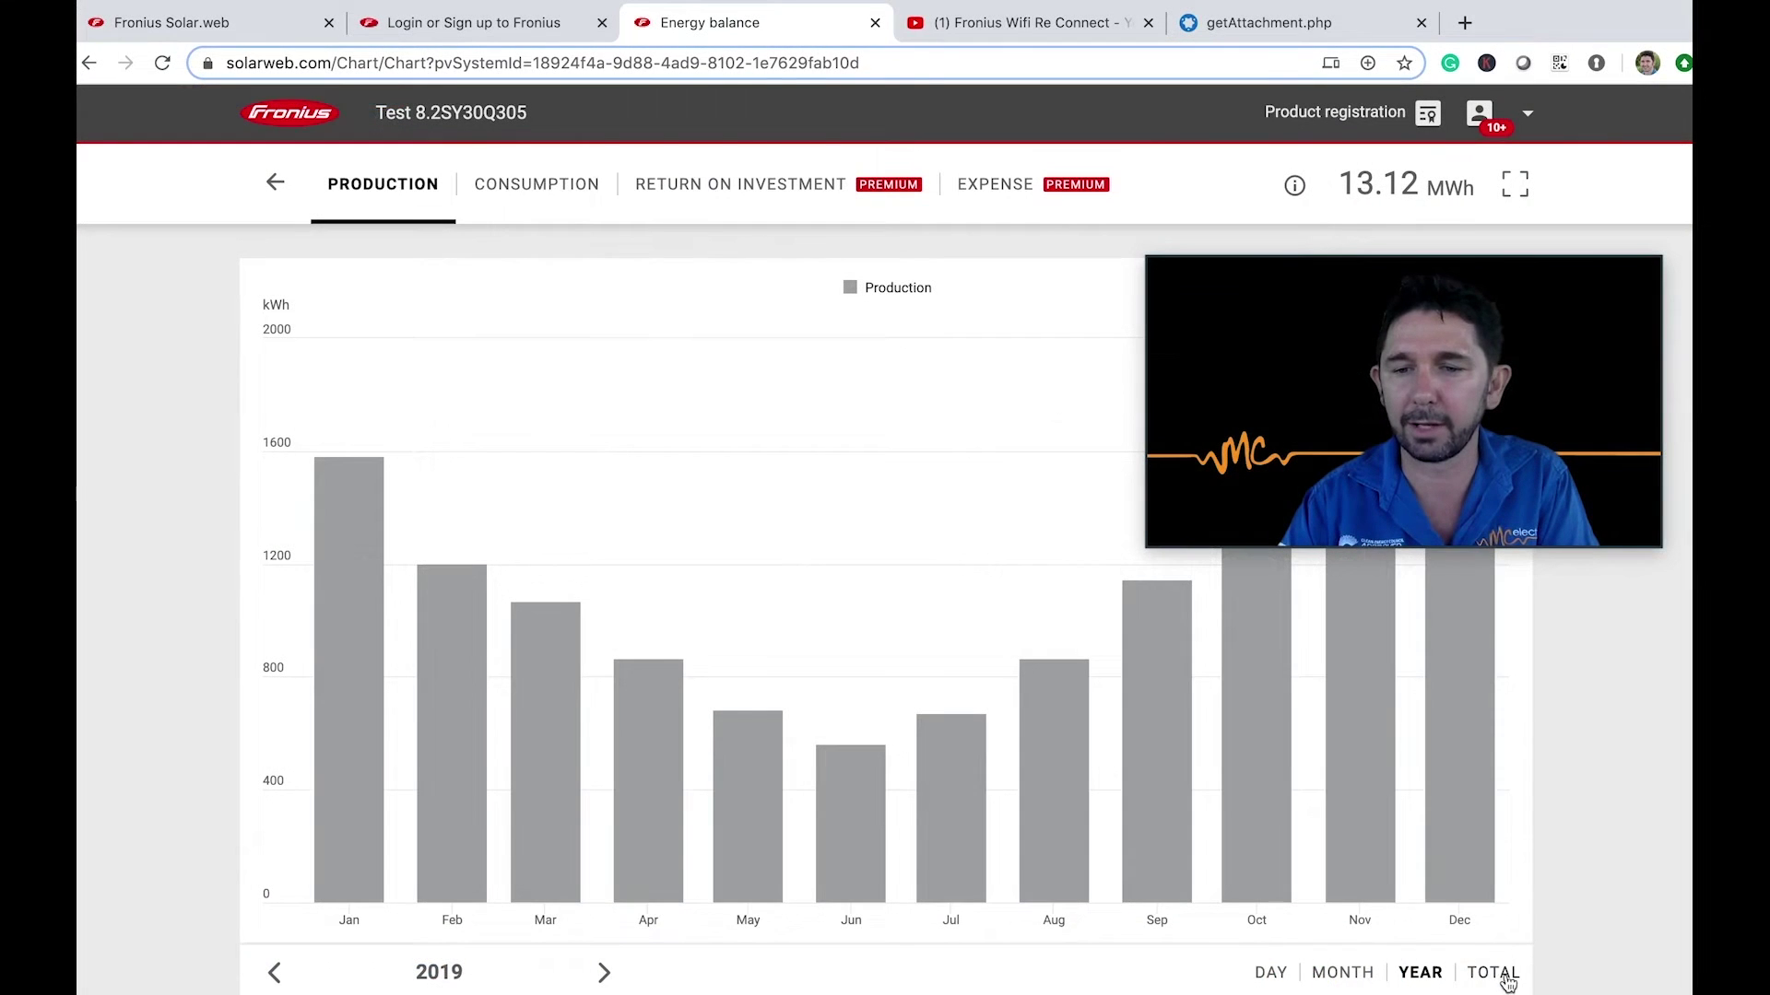
Switch to the TOTAL yearly view (25.62 MWh) and read 2019's 13.12 MWh bar
click(1499, 974)
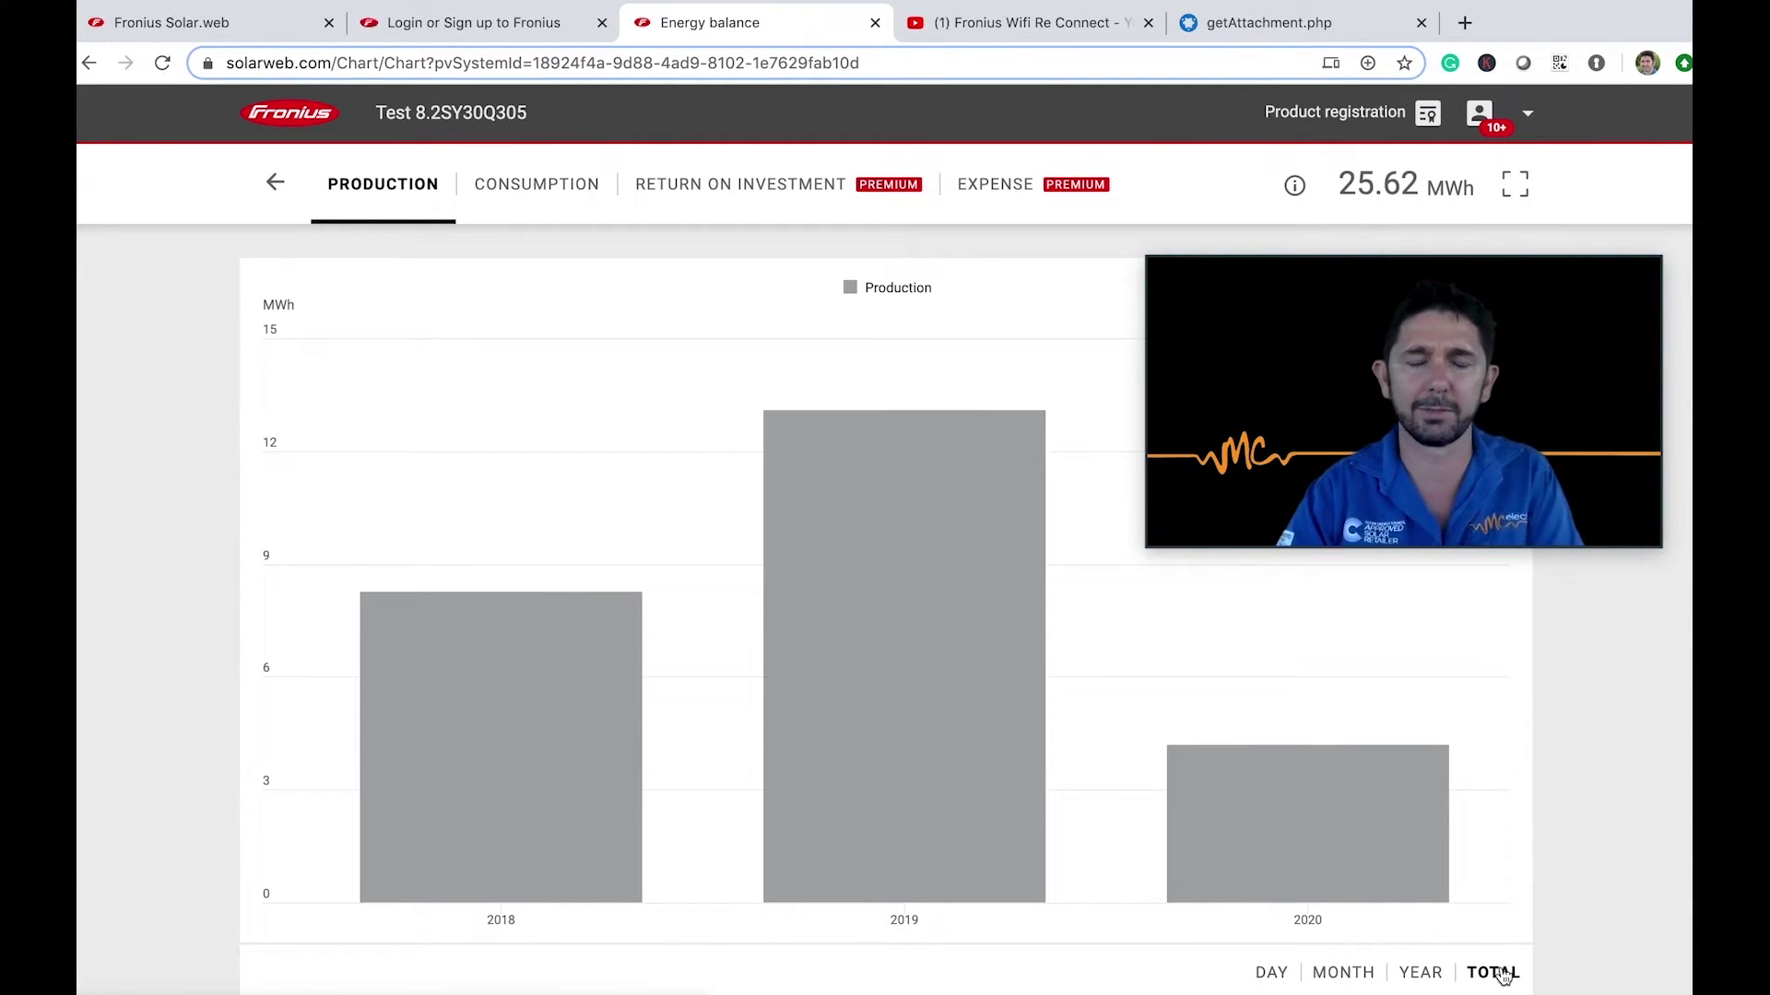
mouse_move(503, 721)
mouse_move(832, 613)
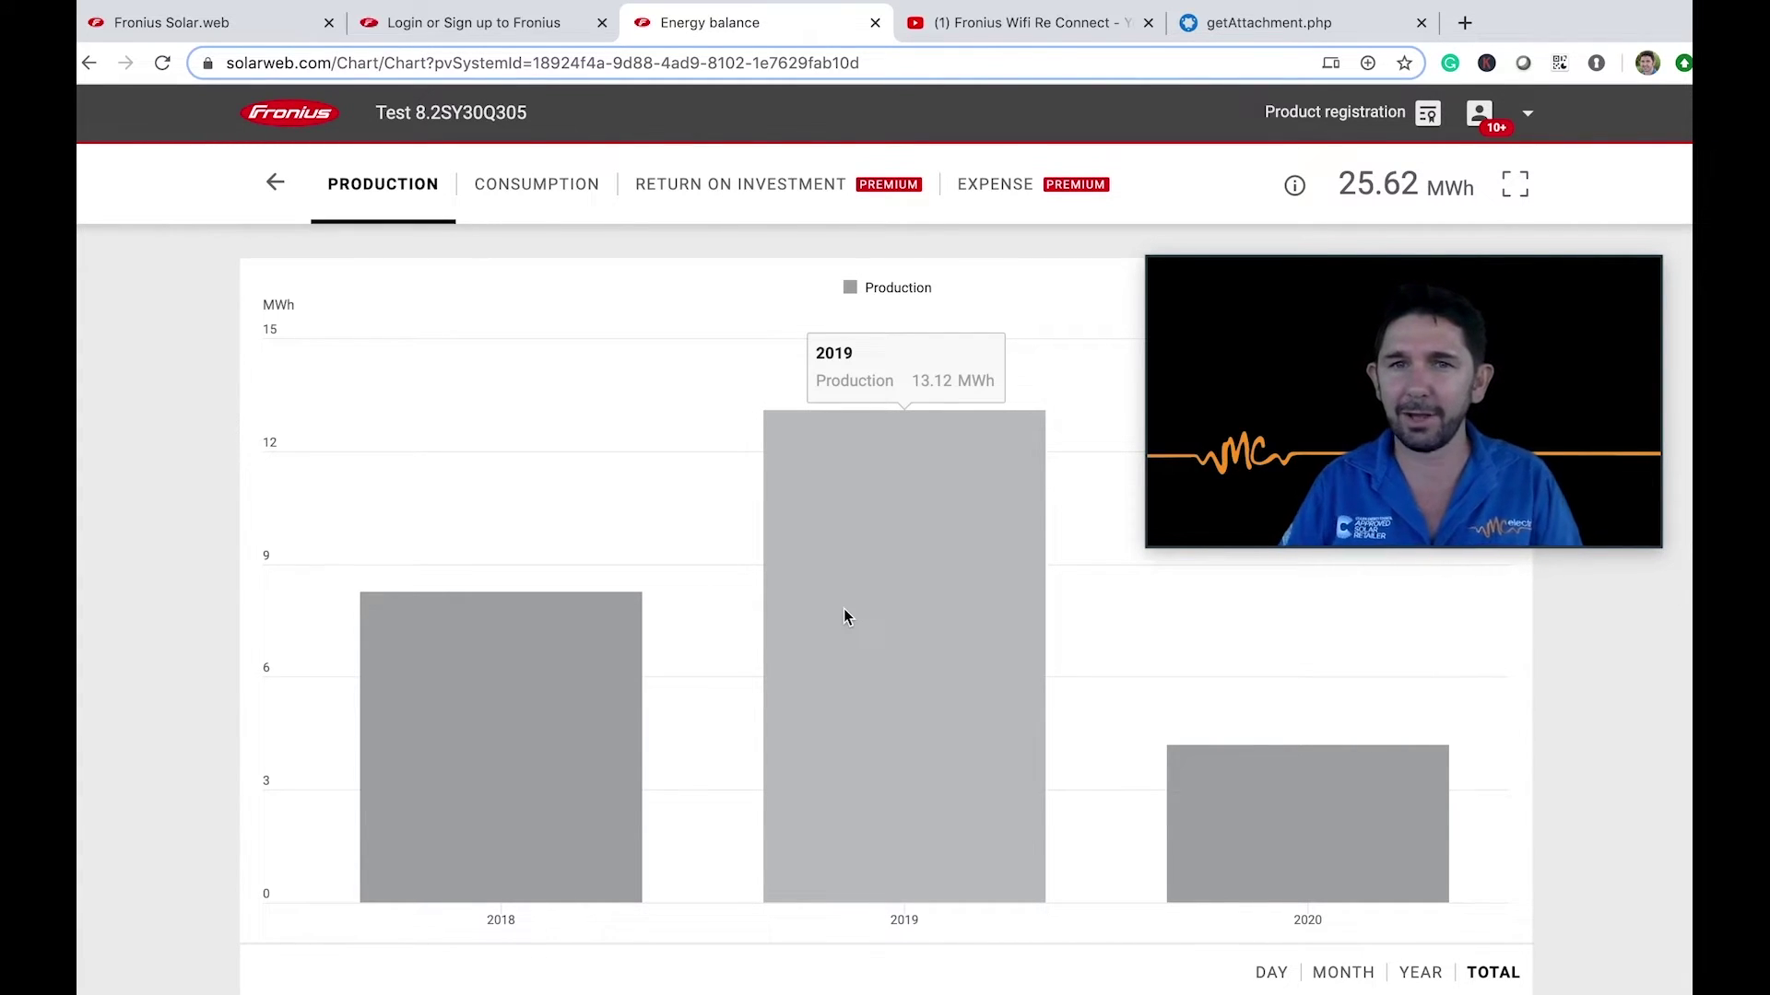
Scroll the solar report PDF to Estimated Performance and highlight the 11,679 kWh yearly output
click(1269, 22)
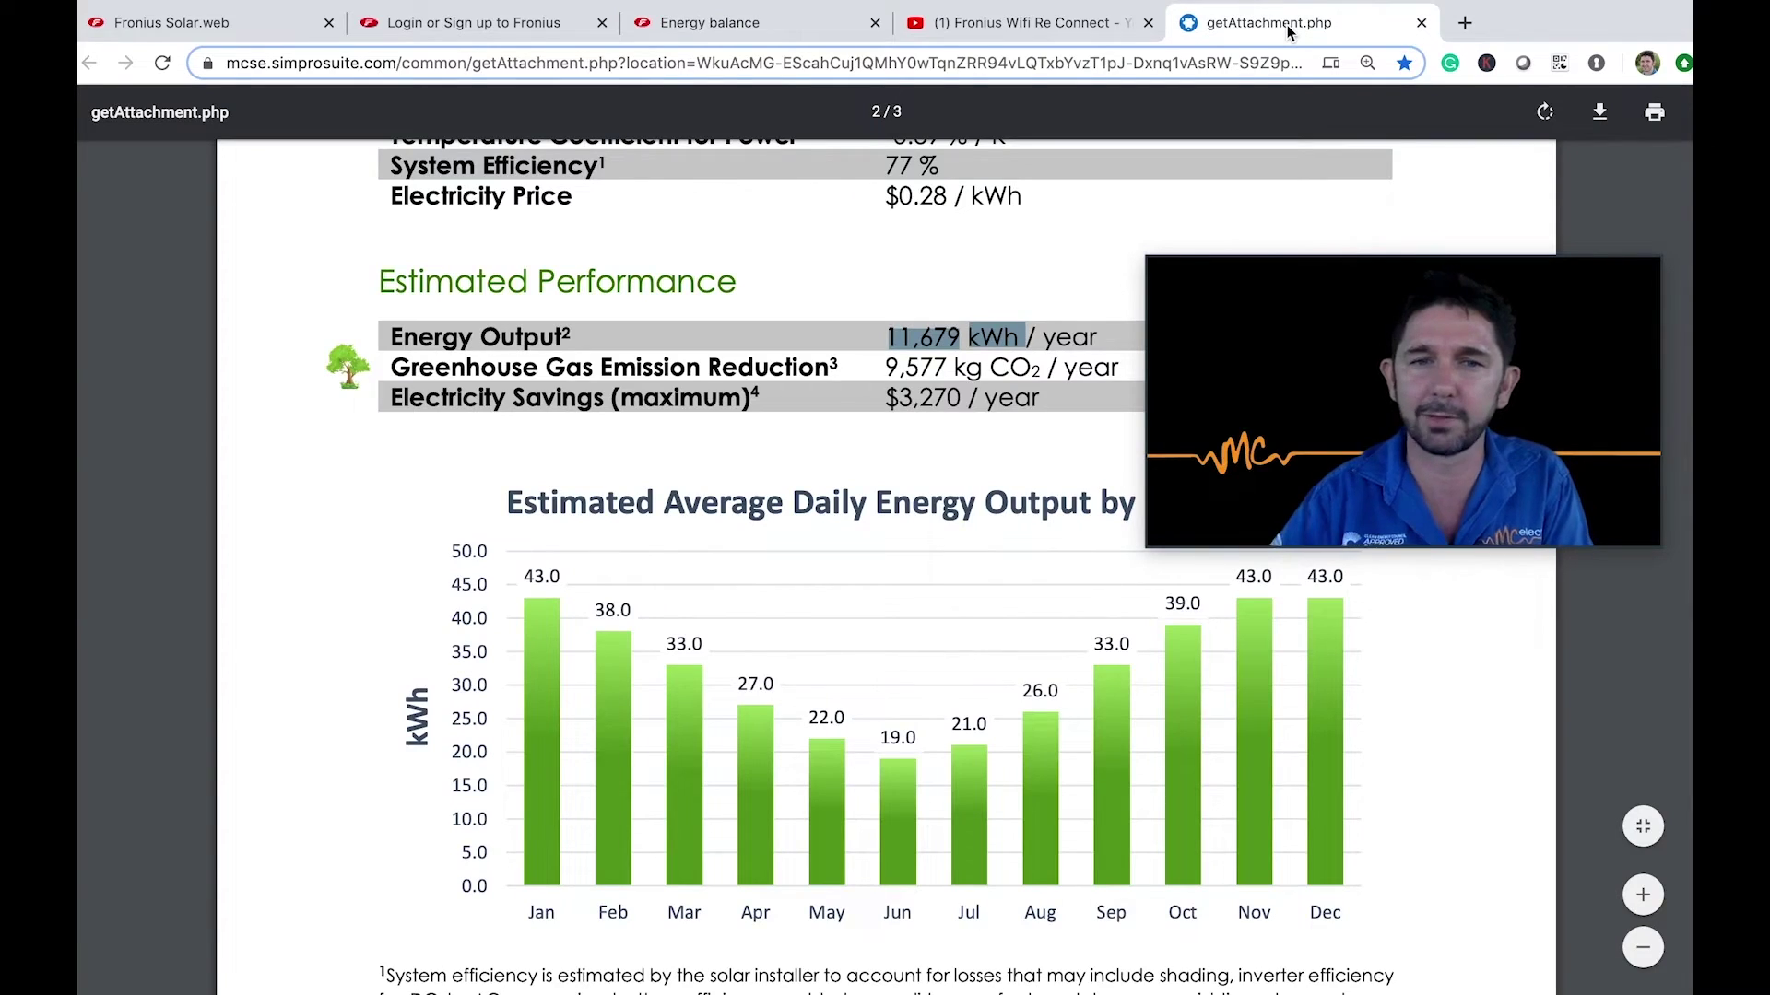
scroll(1136, 212, up, 10)
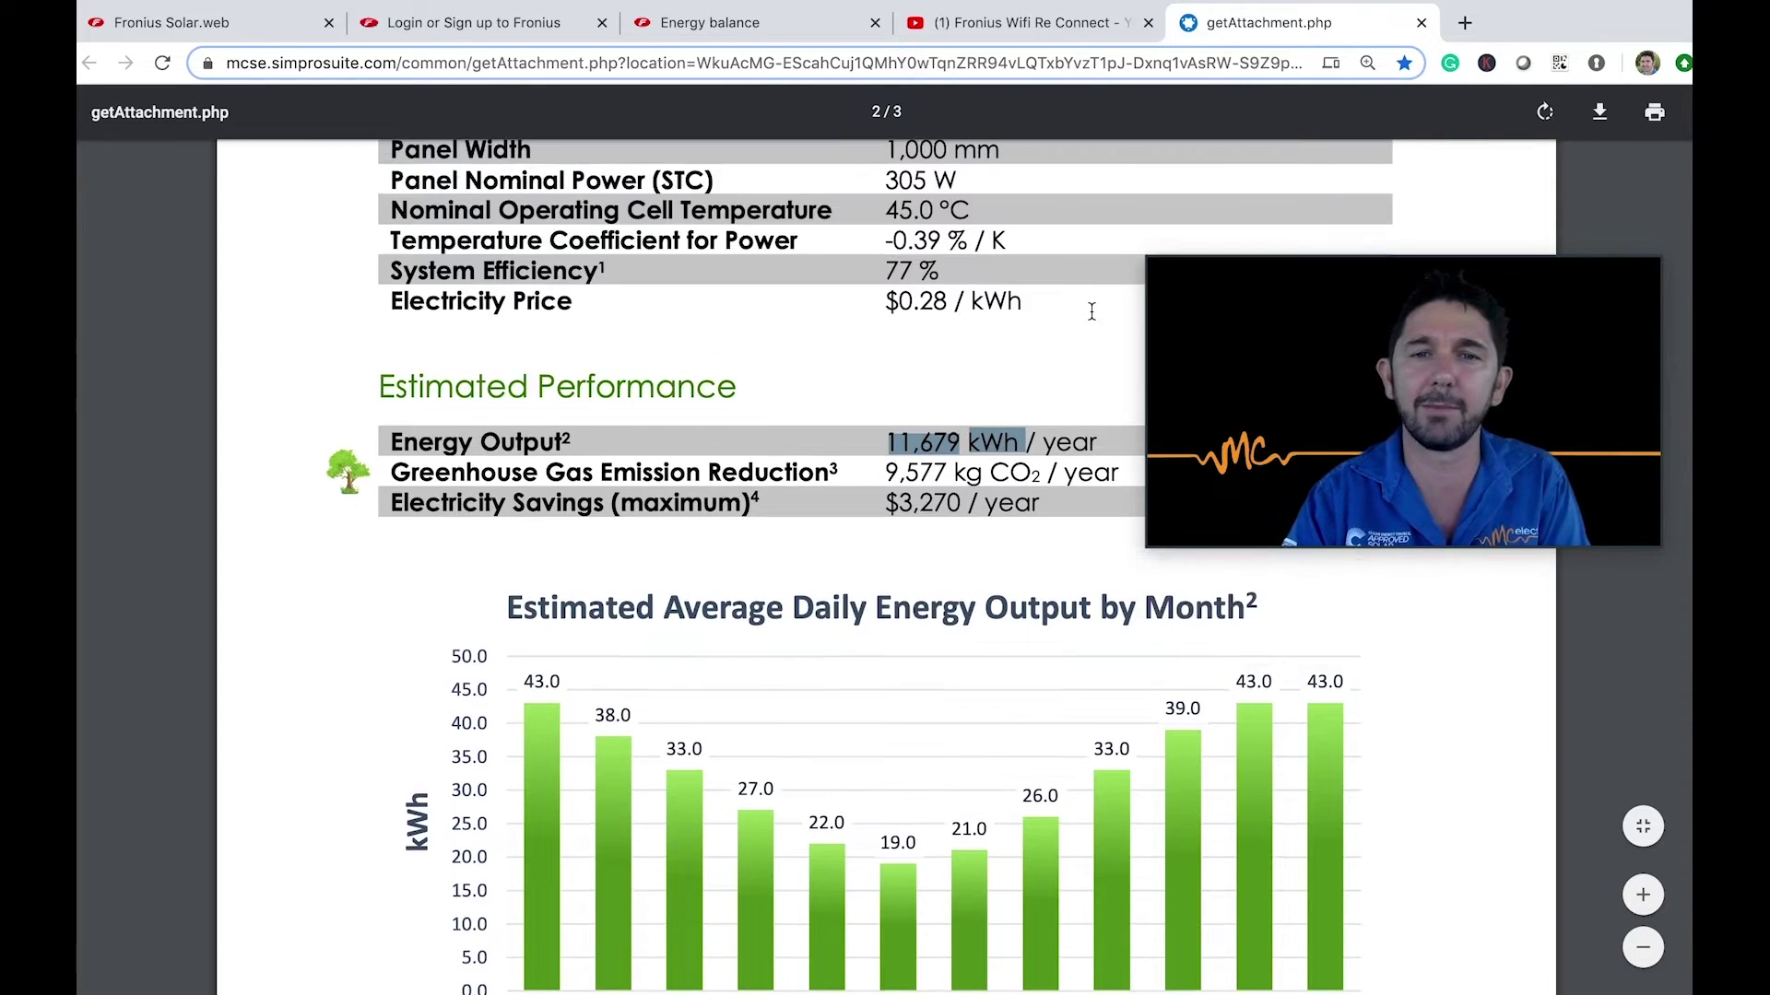
scroll(1091, 311, up, 8)
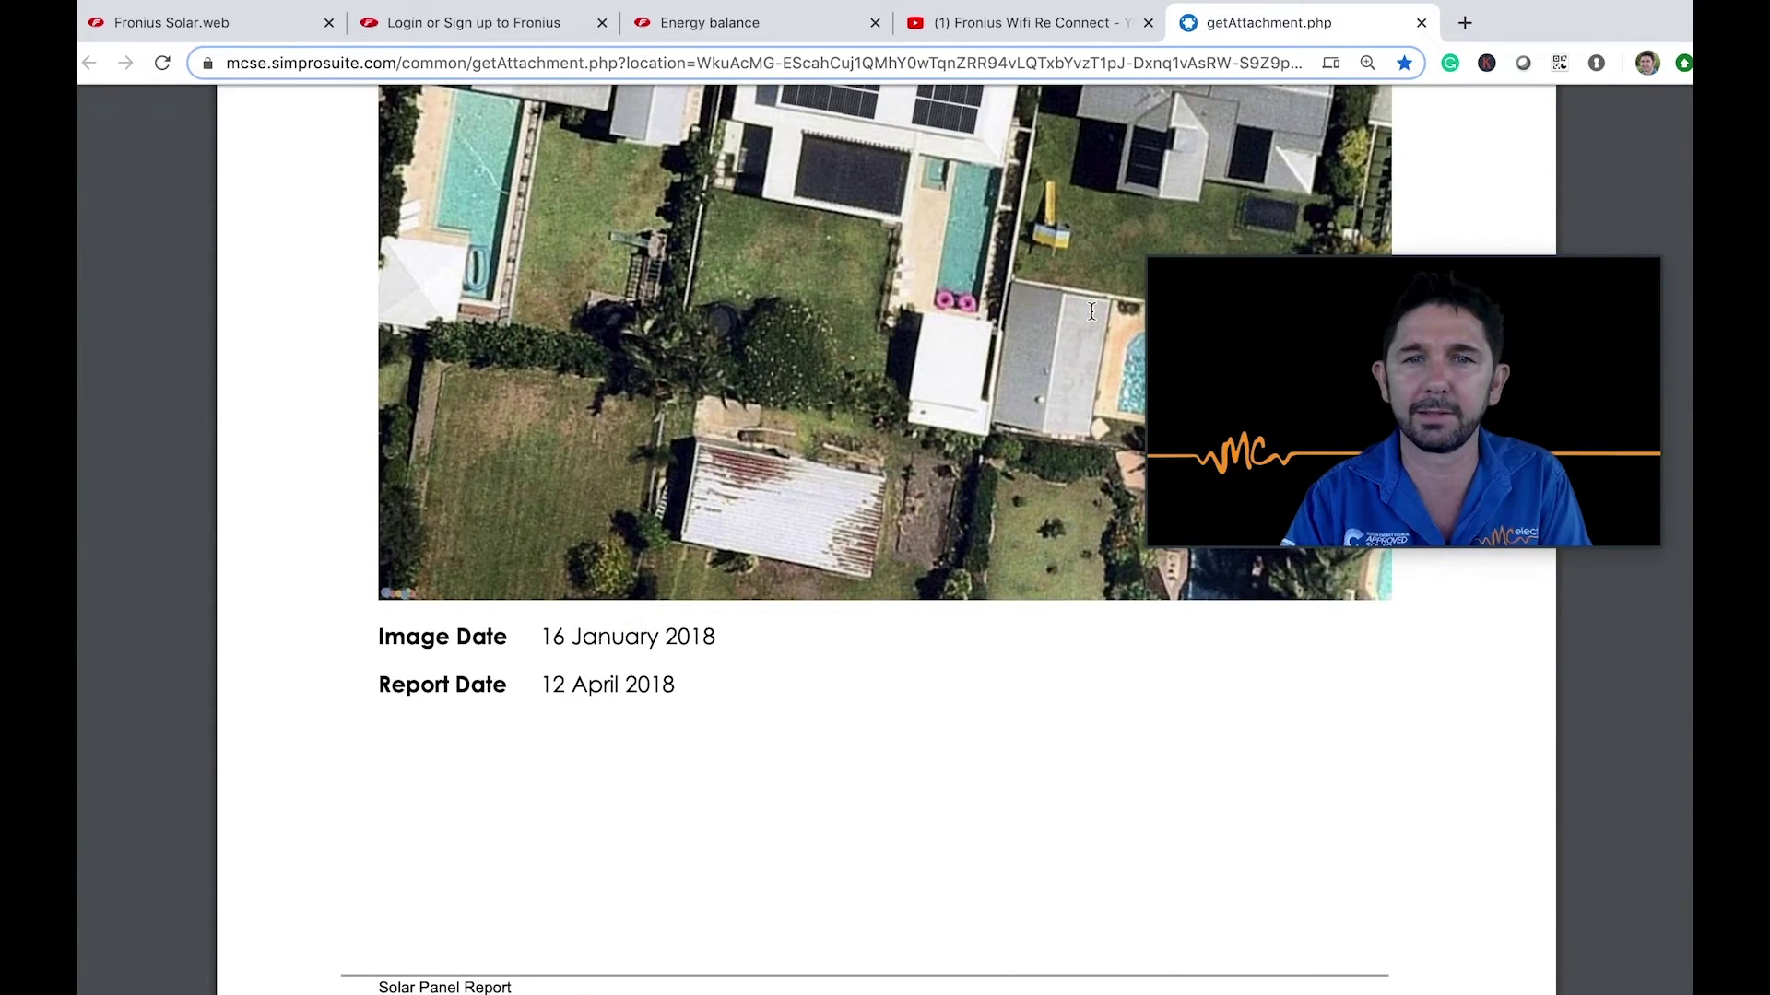
scroll(1091, 311, up, 8)
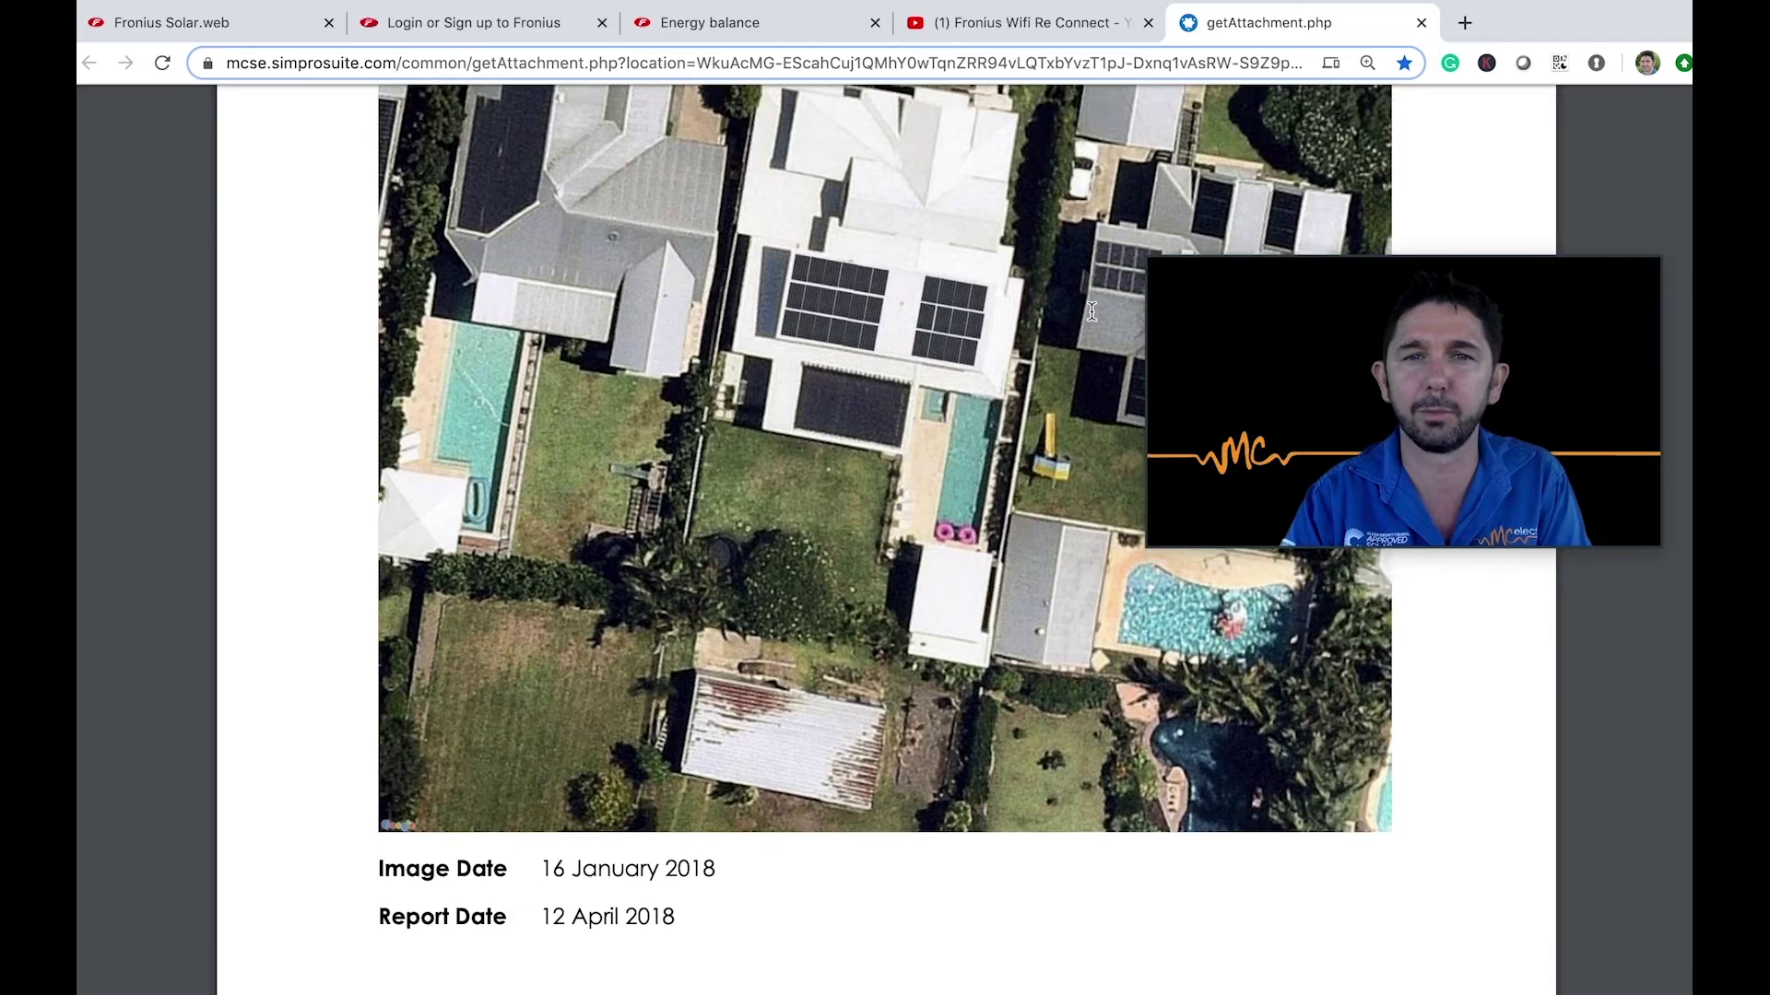
scroll(1091, 311, down, 4)
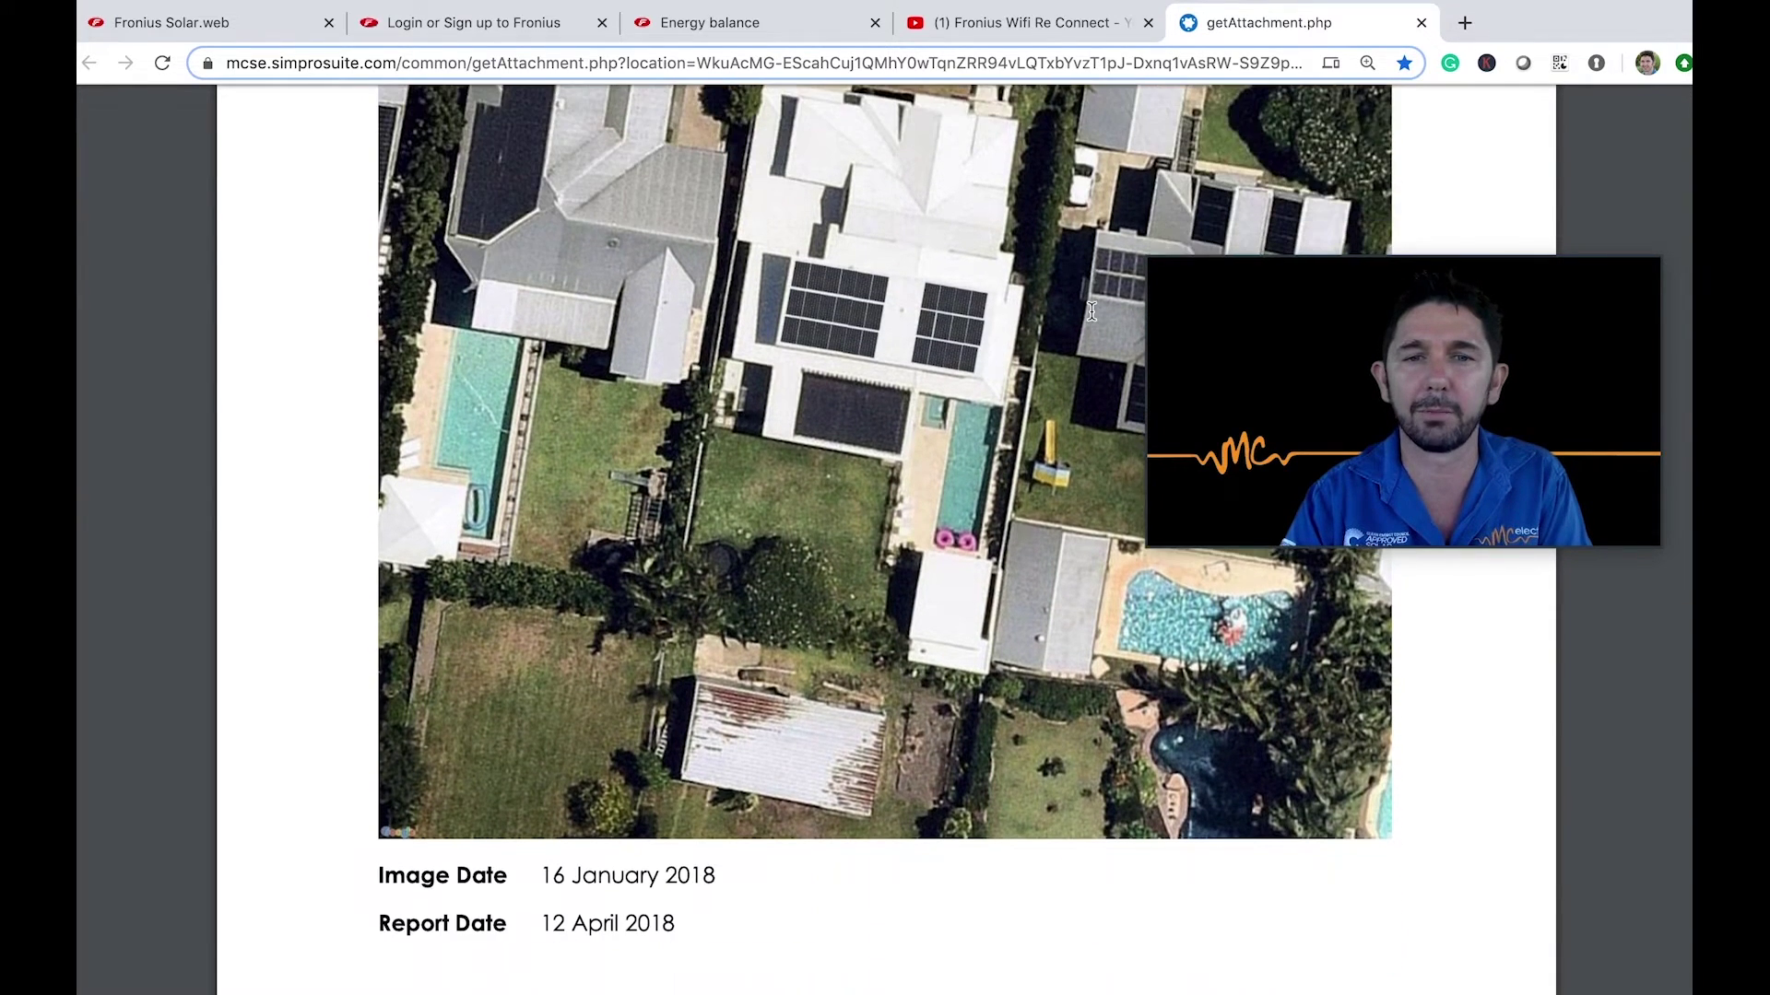
scroll(1092, 311, down, 3)
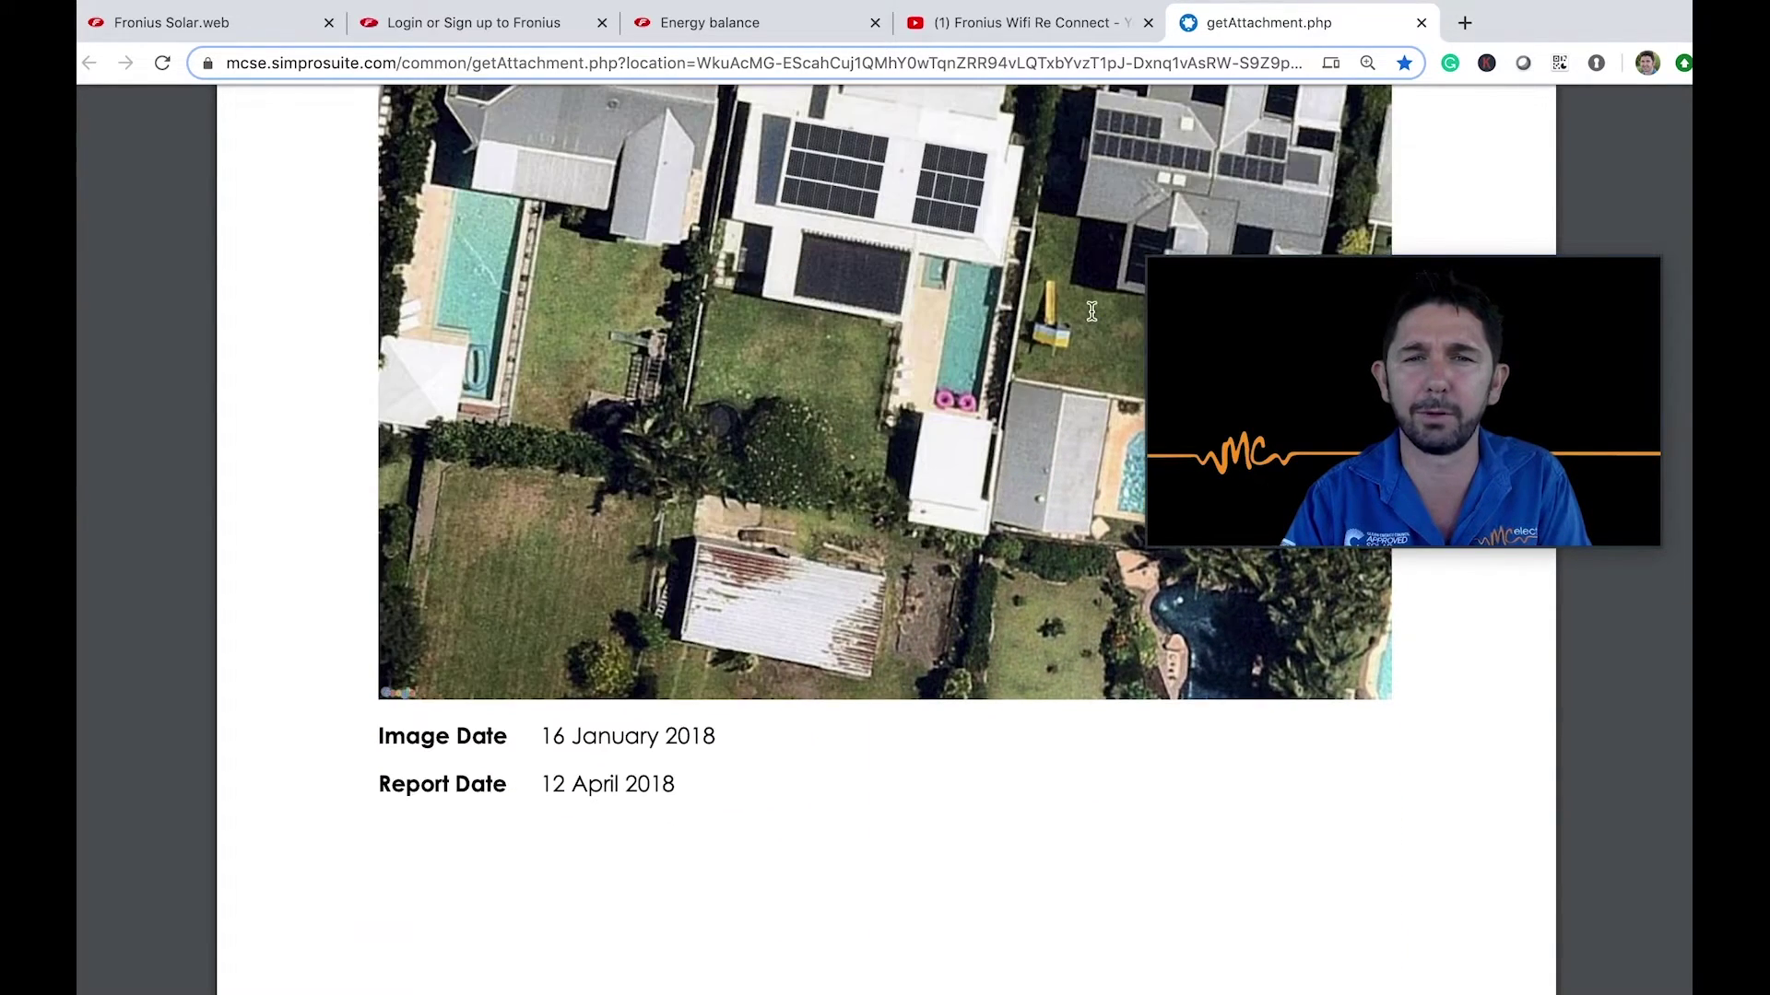
scroll(1091, 311, down, 10)
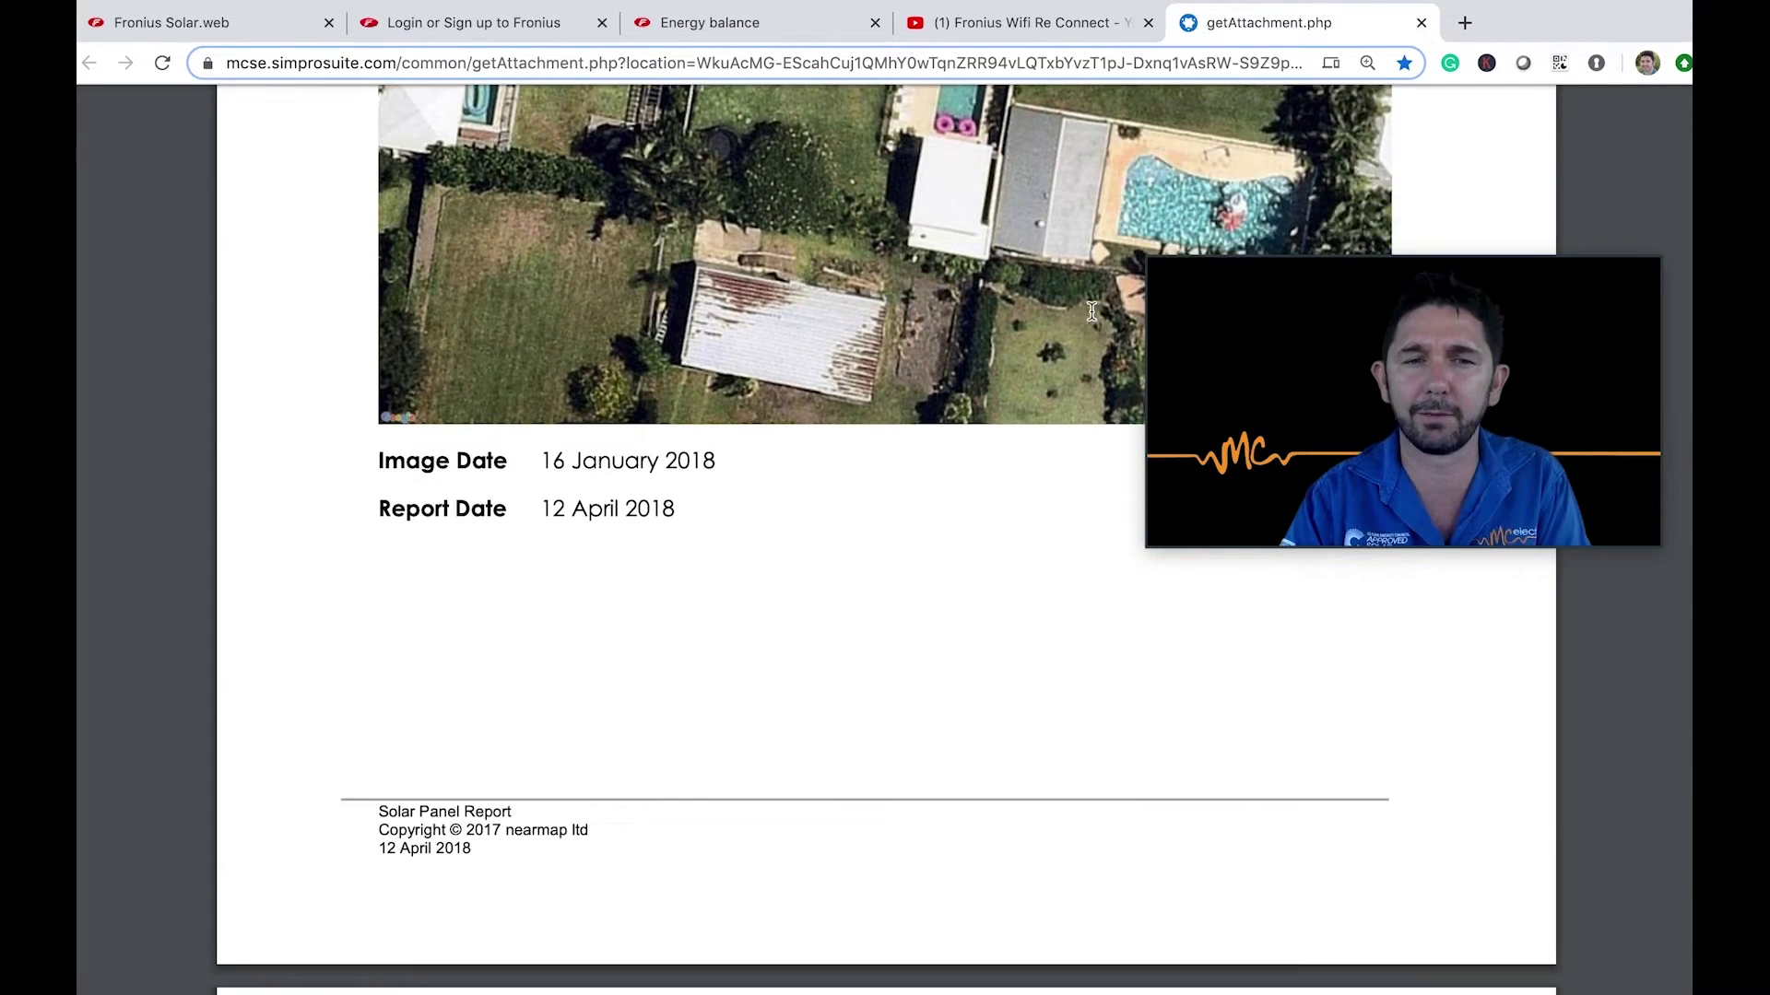
scroll(1091, 311, down, 12)
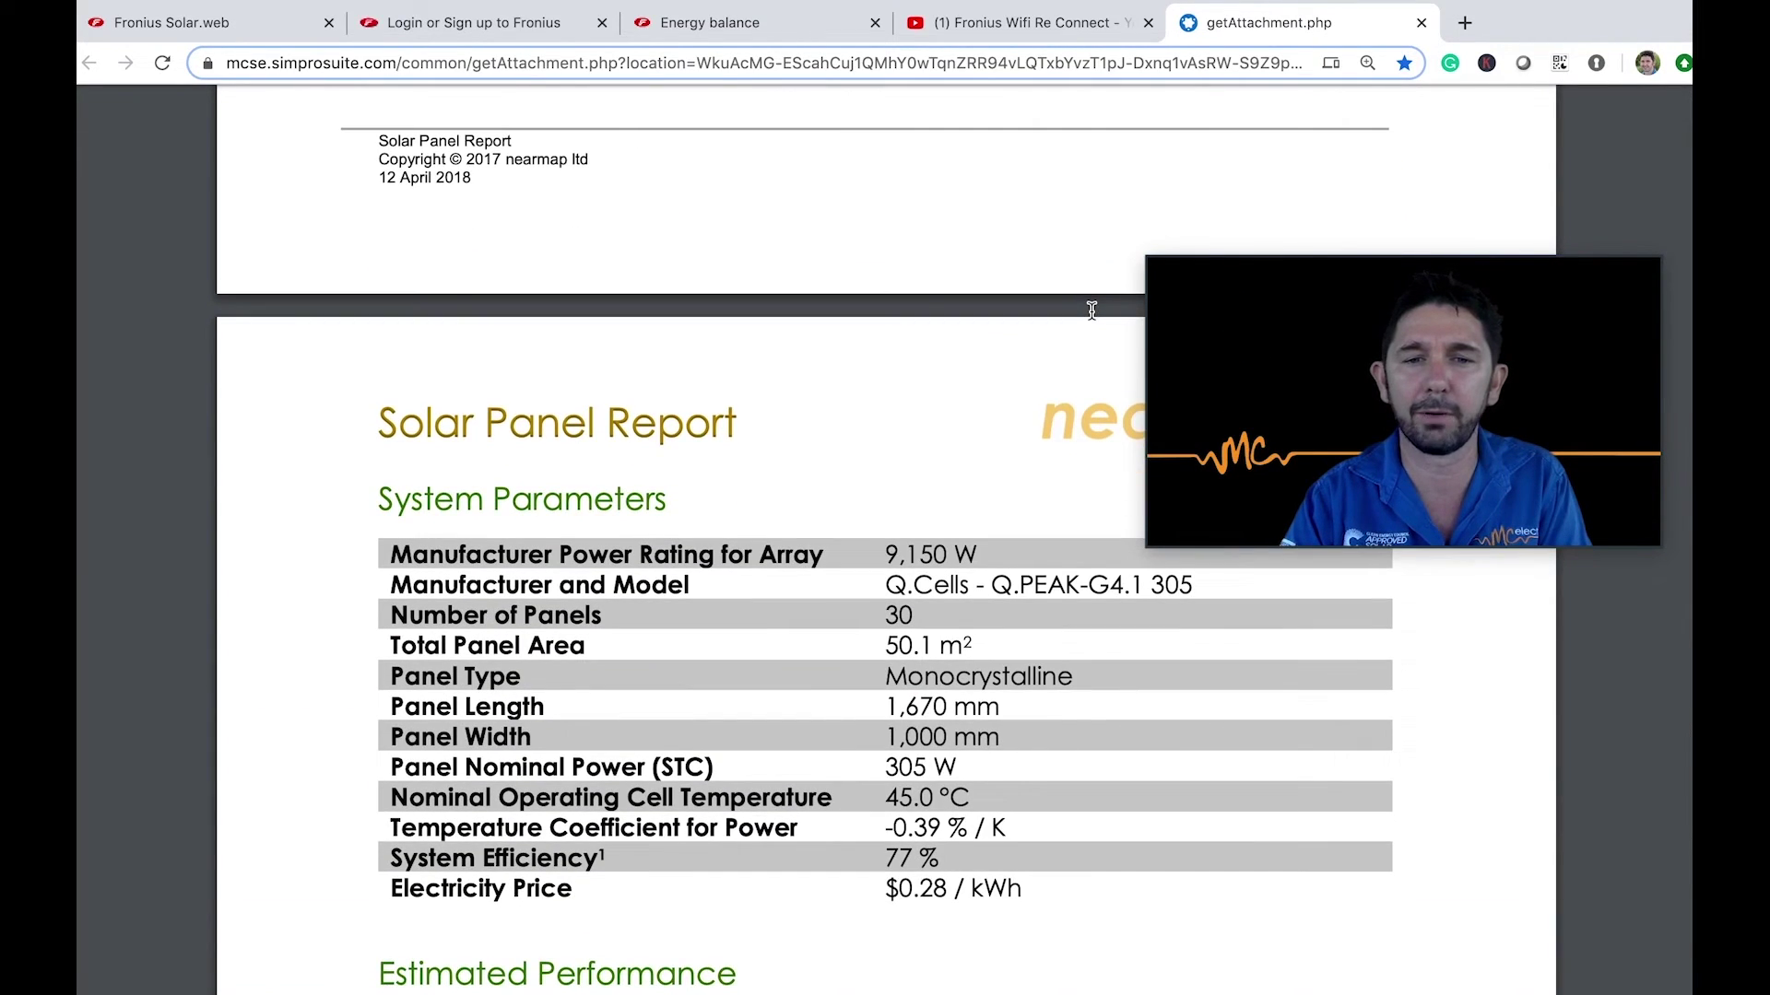
scroll(1091, 311, down, 3)
scroll(926, 551, down, 1)
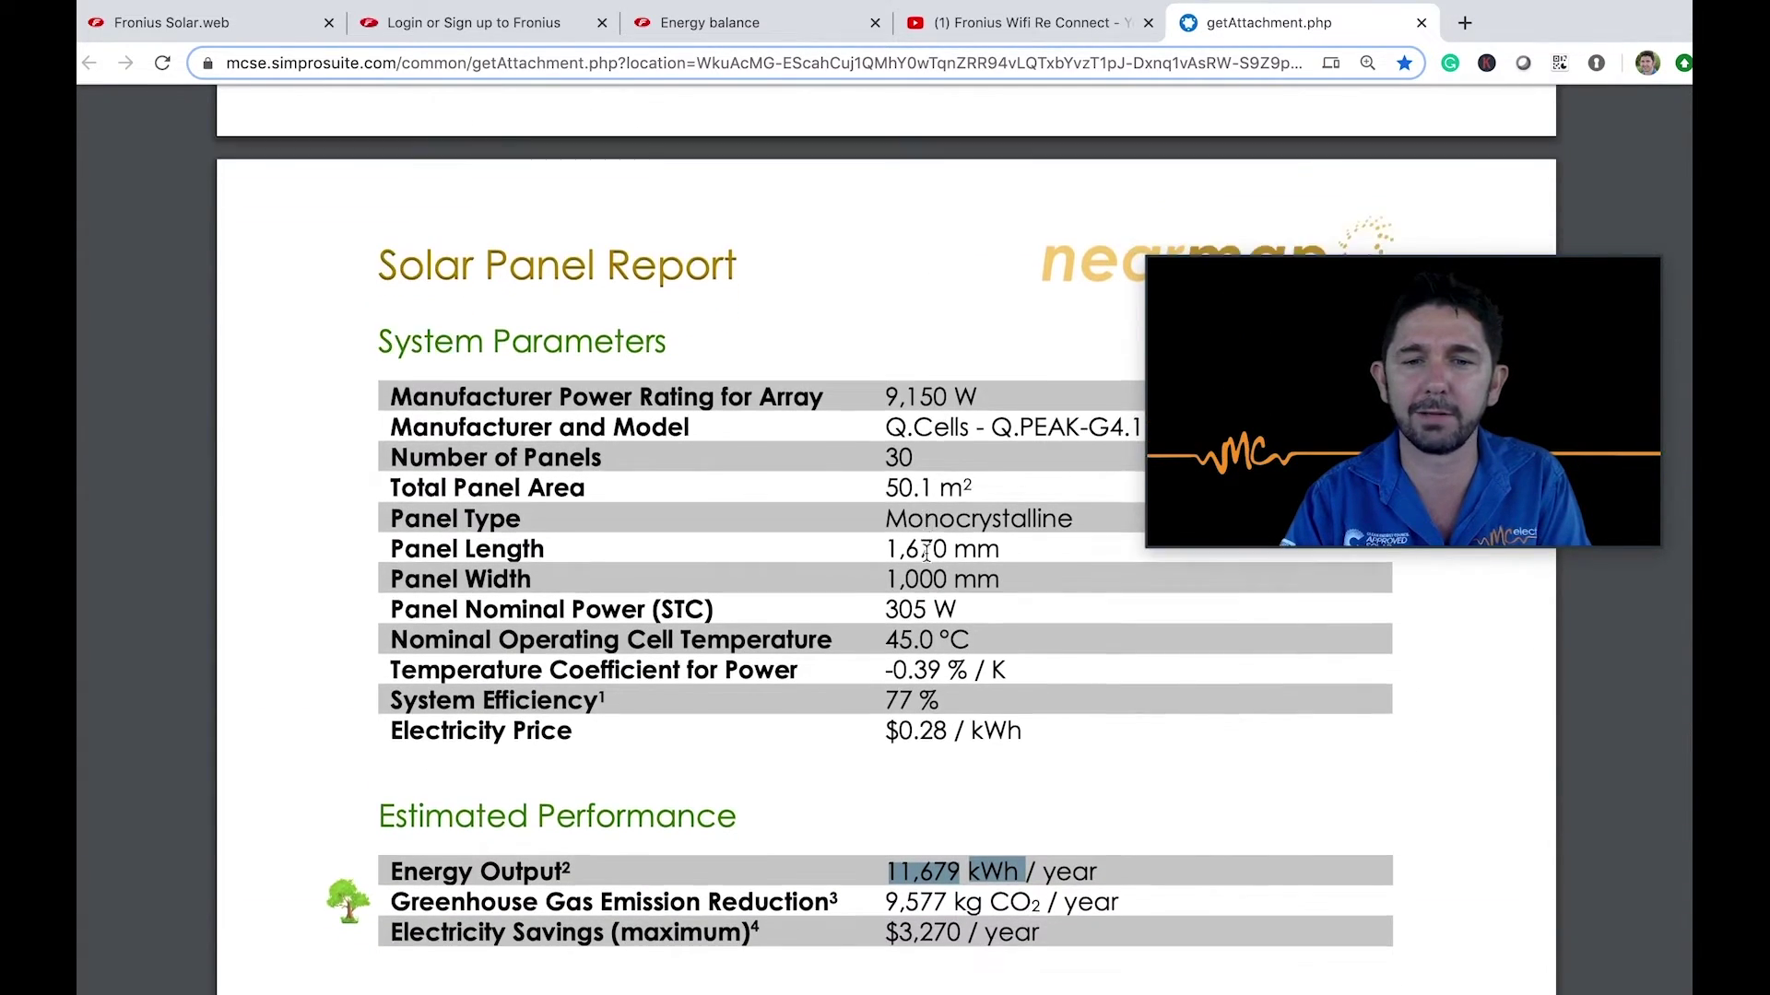
scroll(926, 551, down, 4)
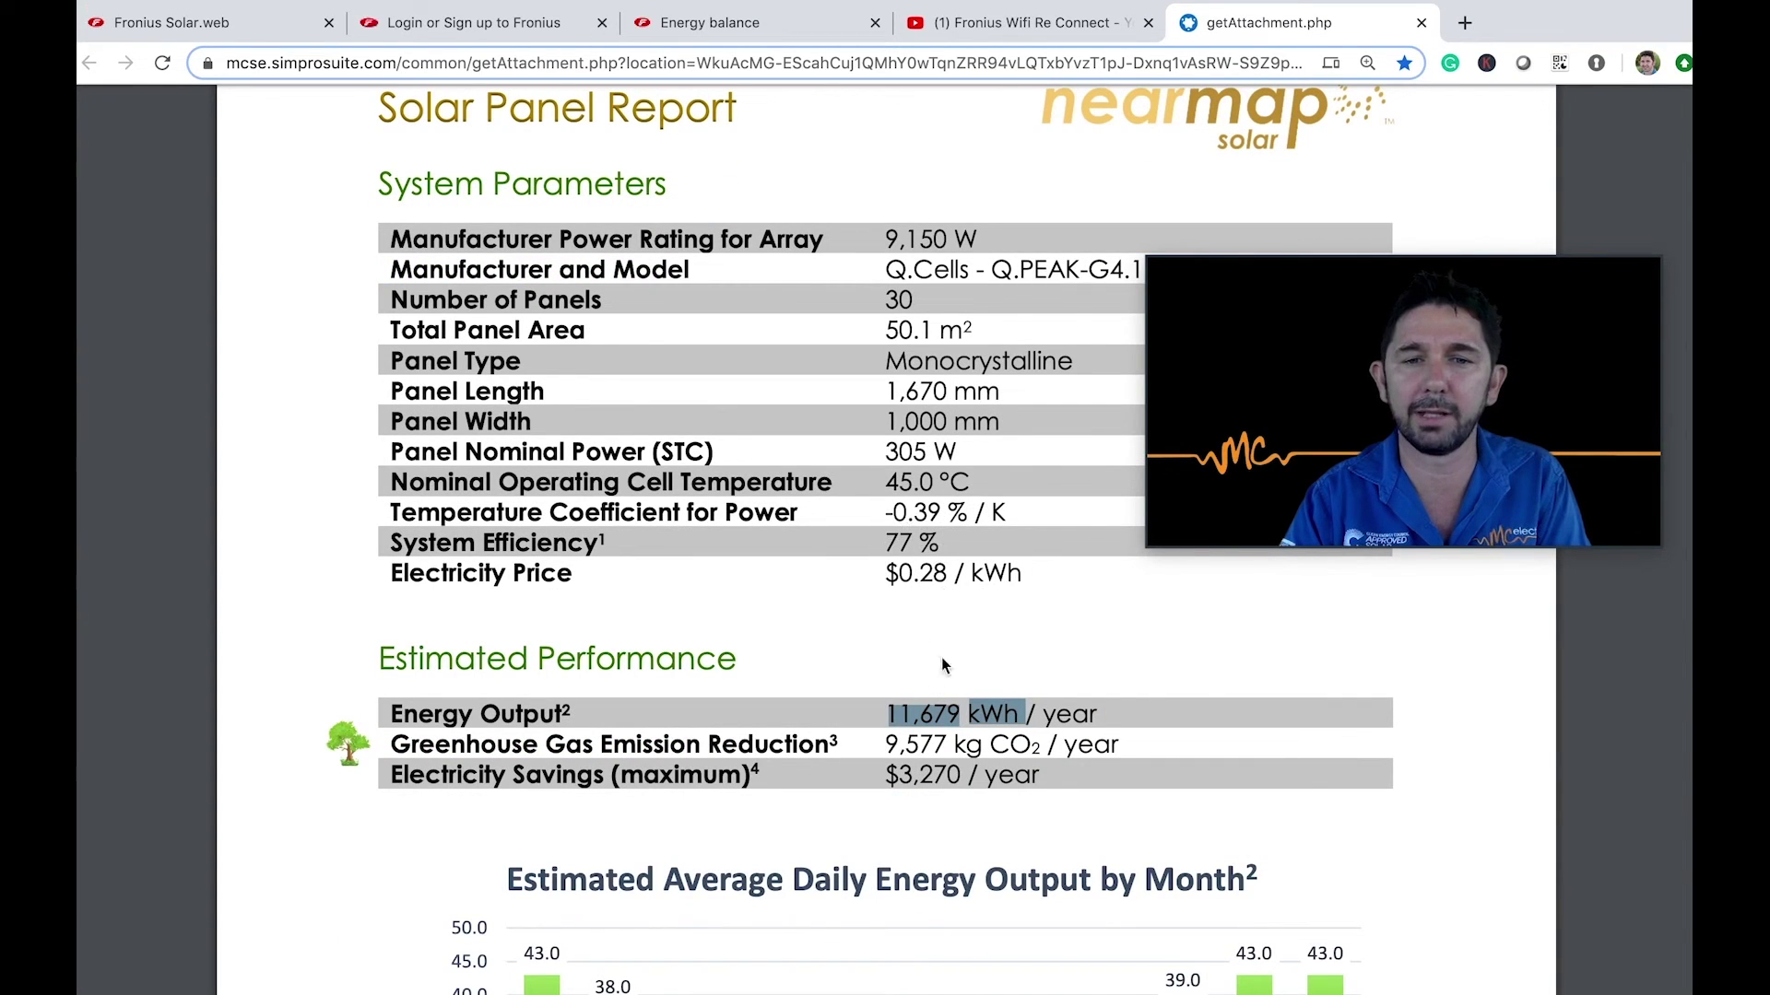
scroll(946, 707, down, 1)
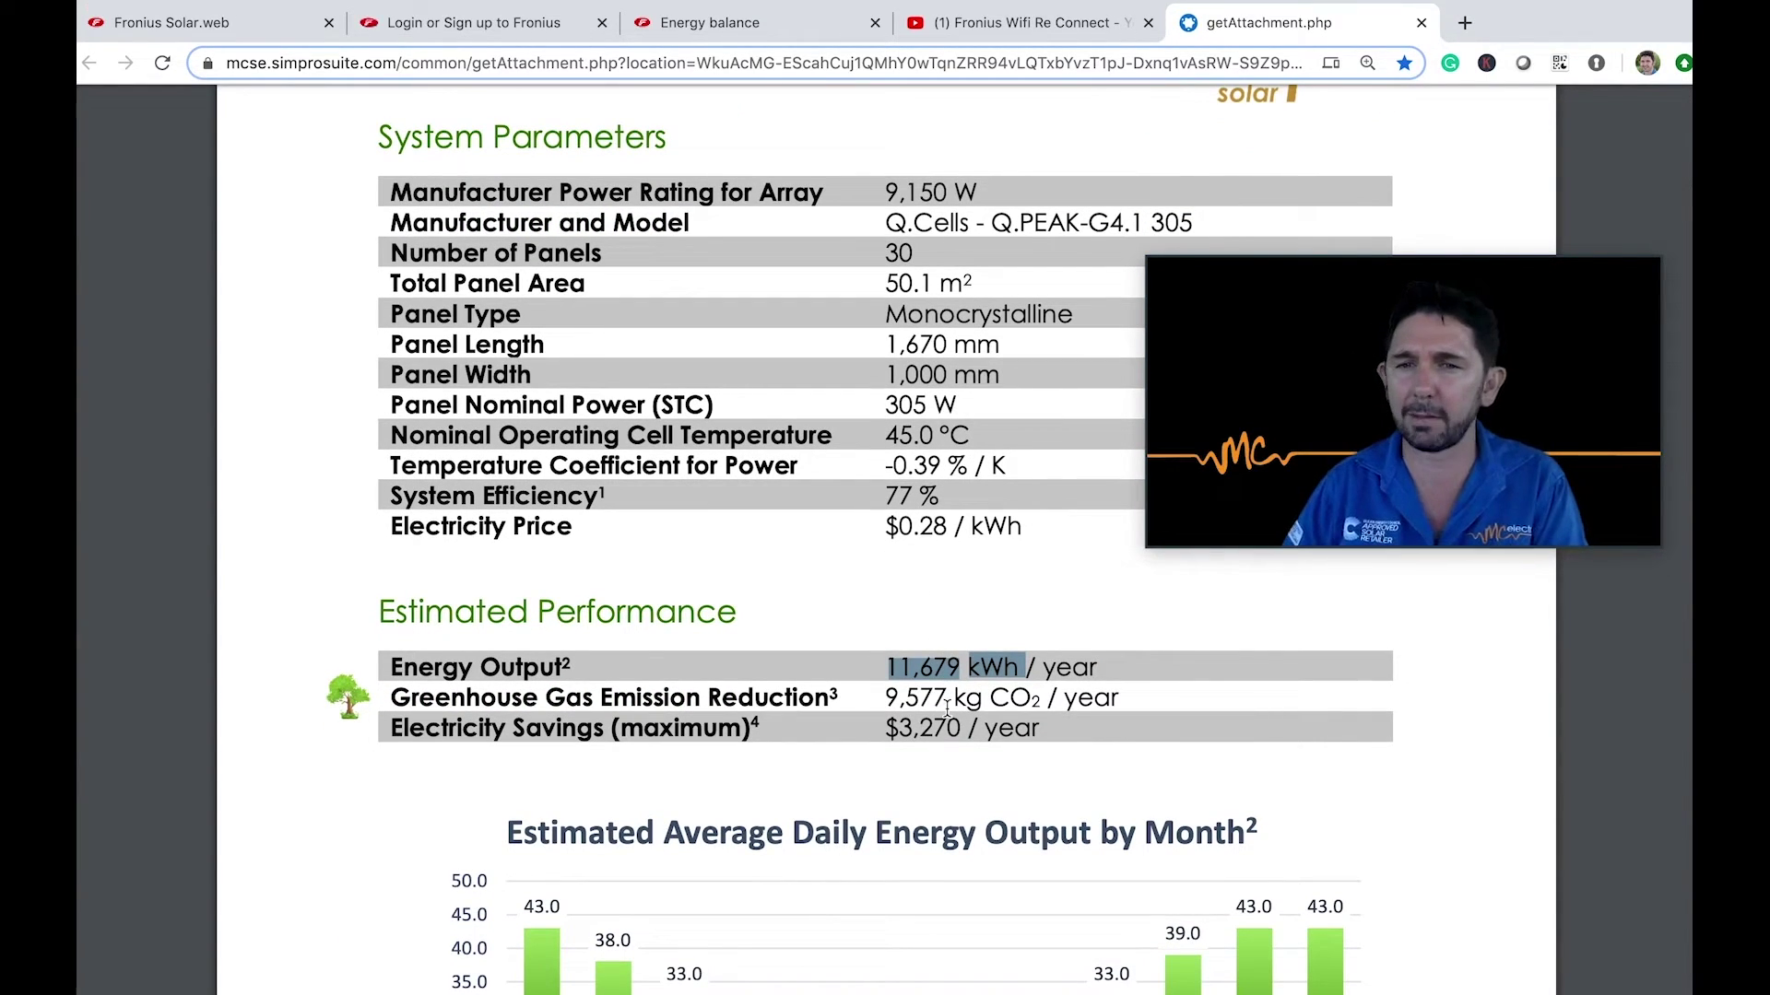
click(890, 668)
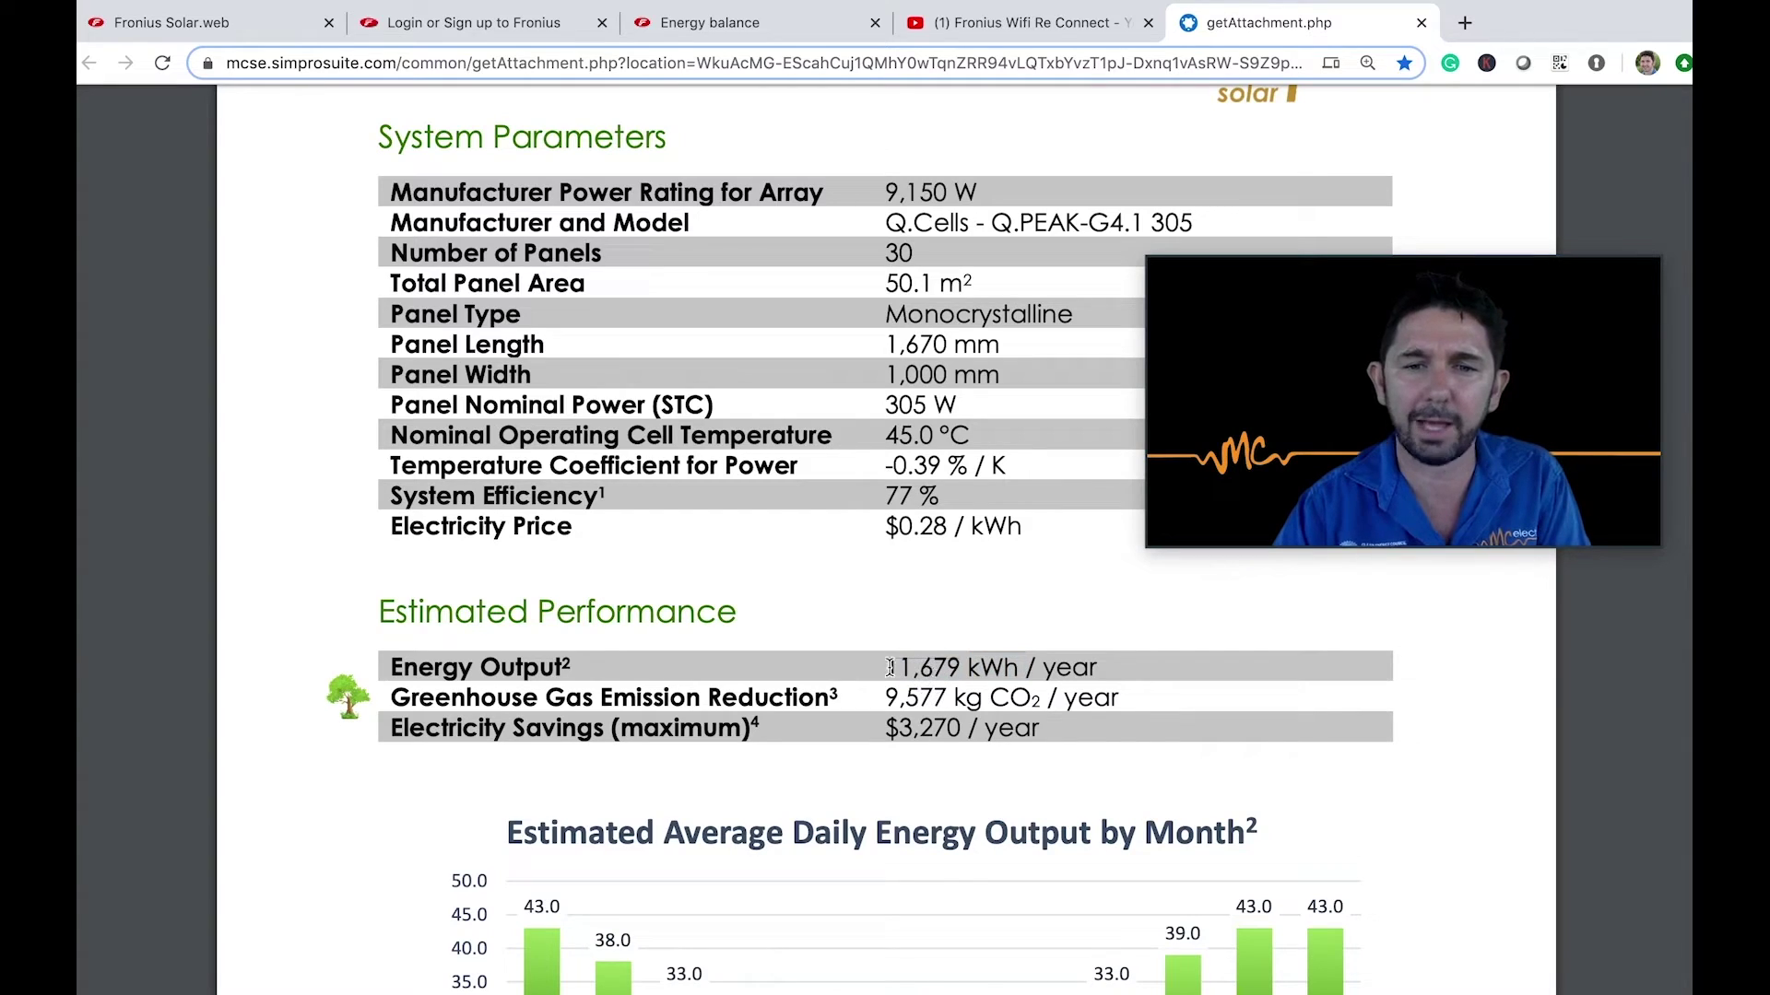
drag(890, 667, 1062, 652)
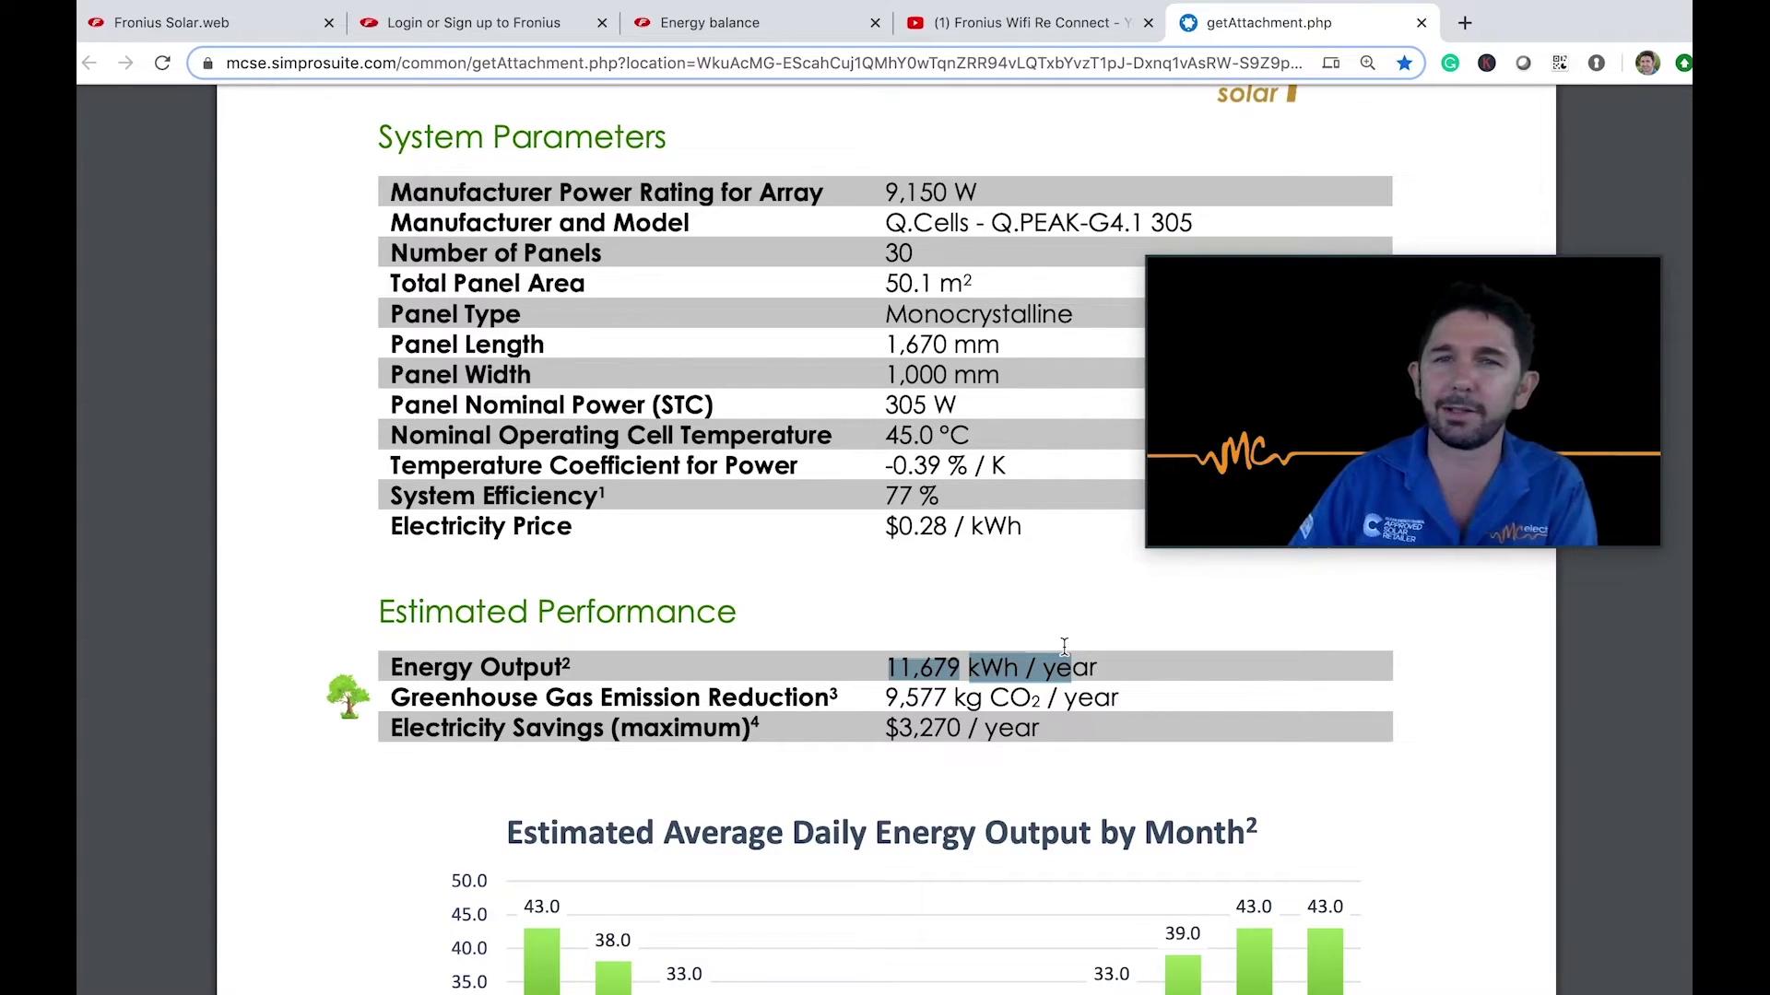
In Solar.web, read January 2019's 1,584.31 kWh and return to the 2019 monthly view
click(770, 25)
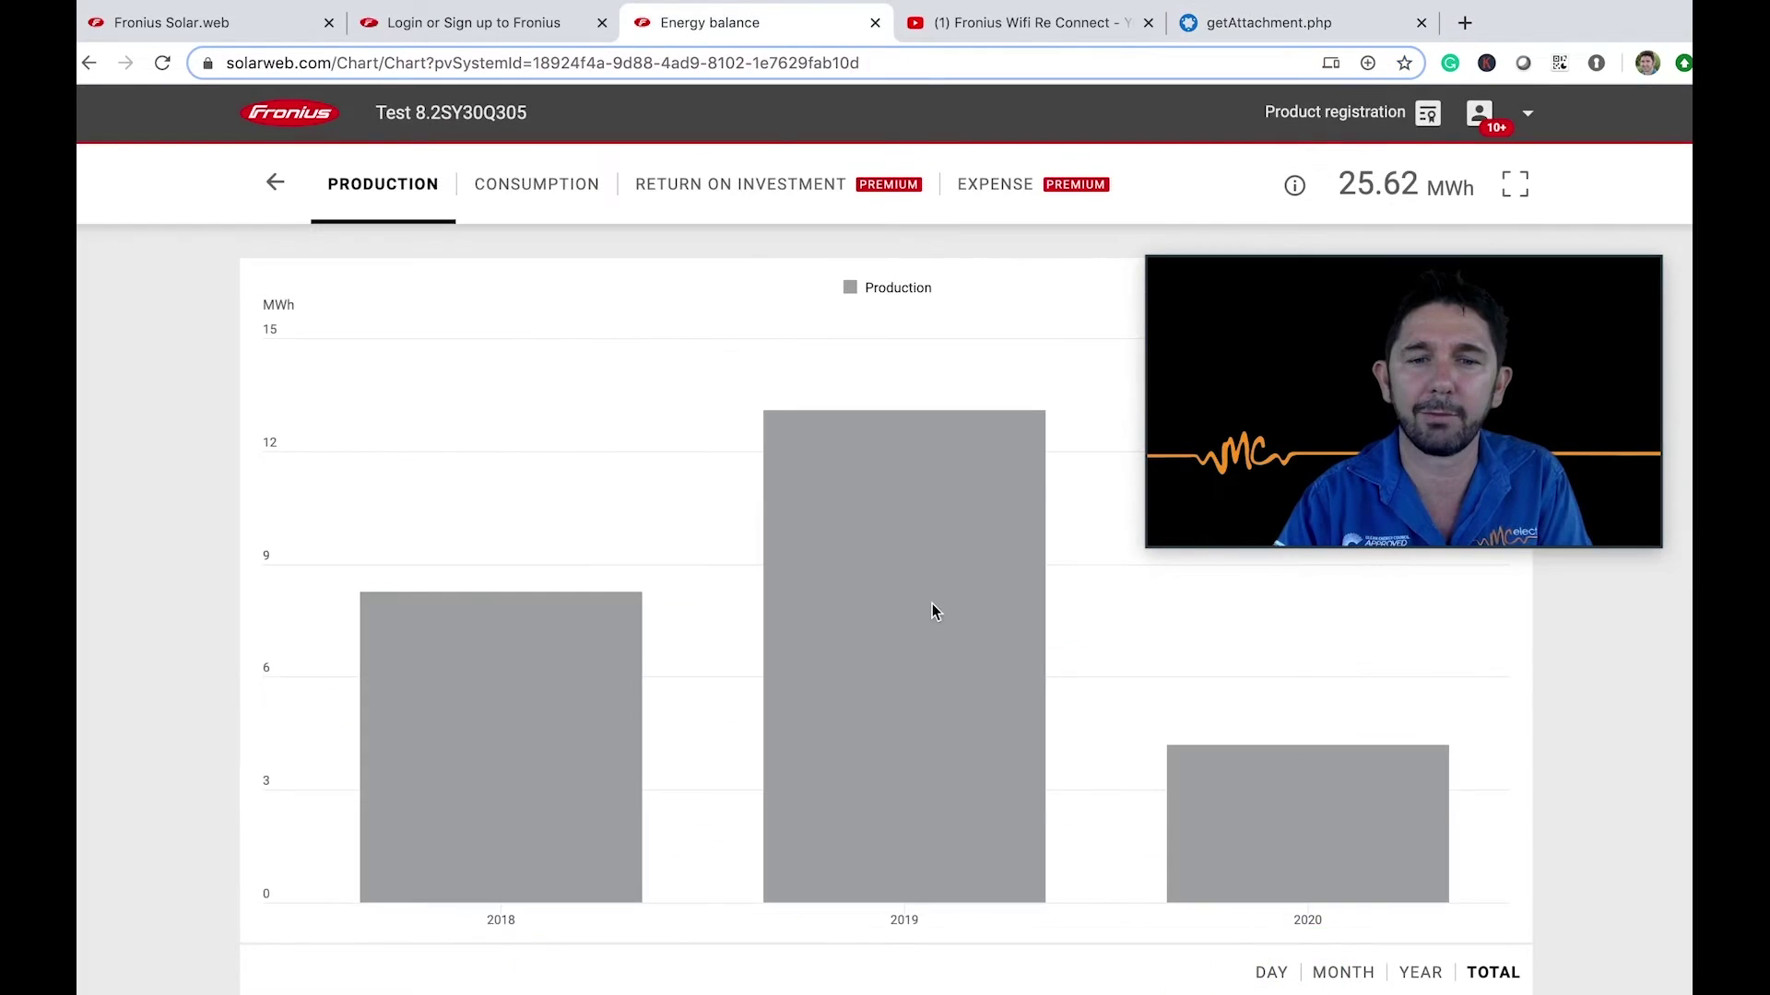
mouse_move(919, 636)
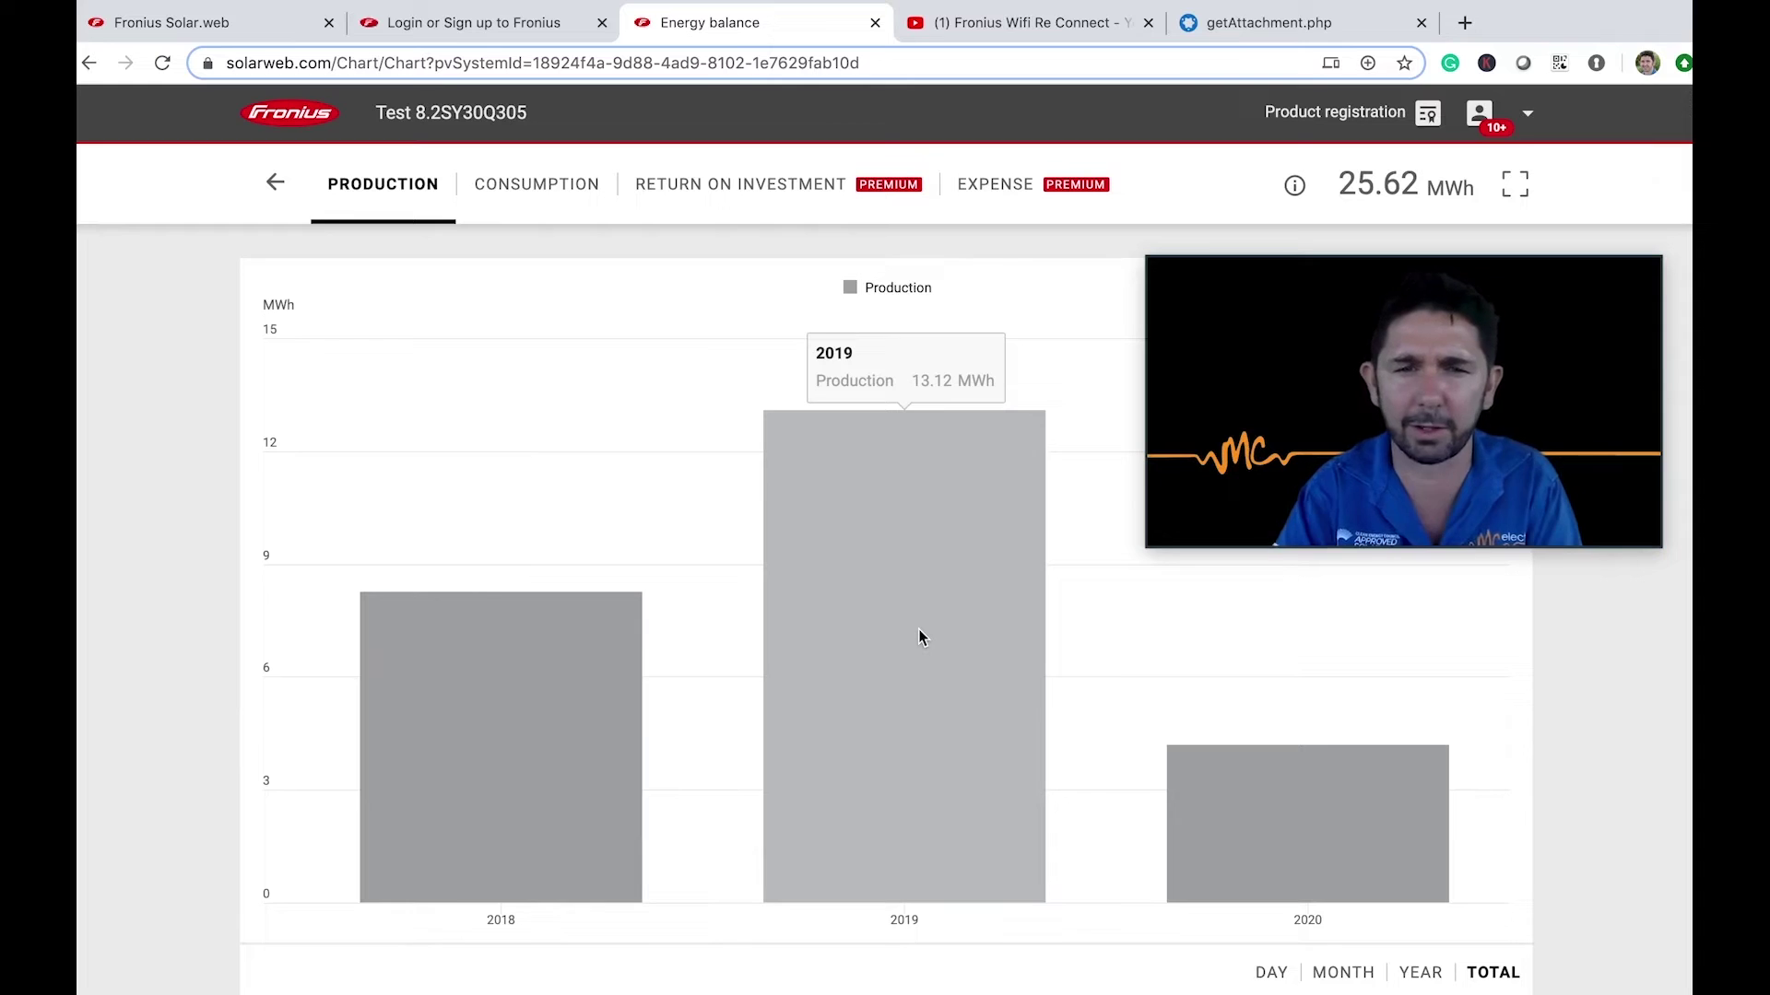
click(1420, 975)
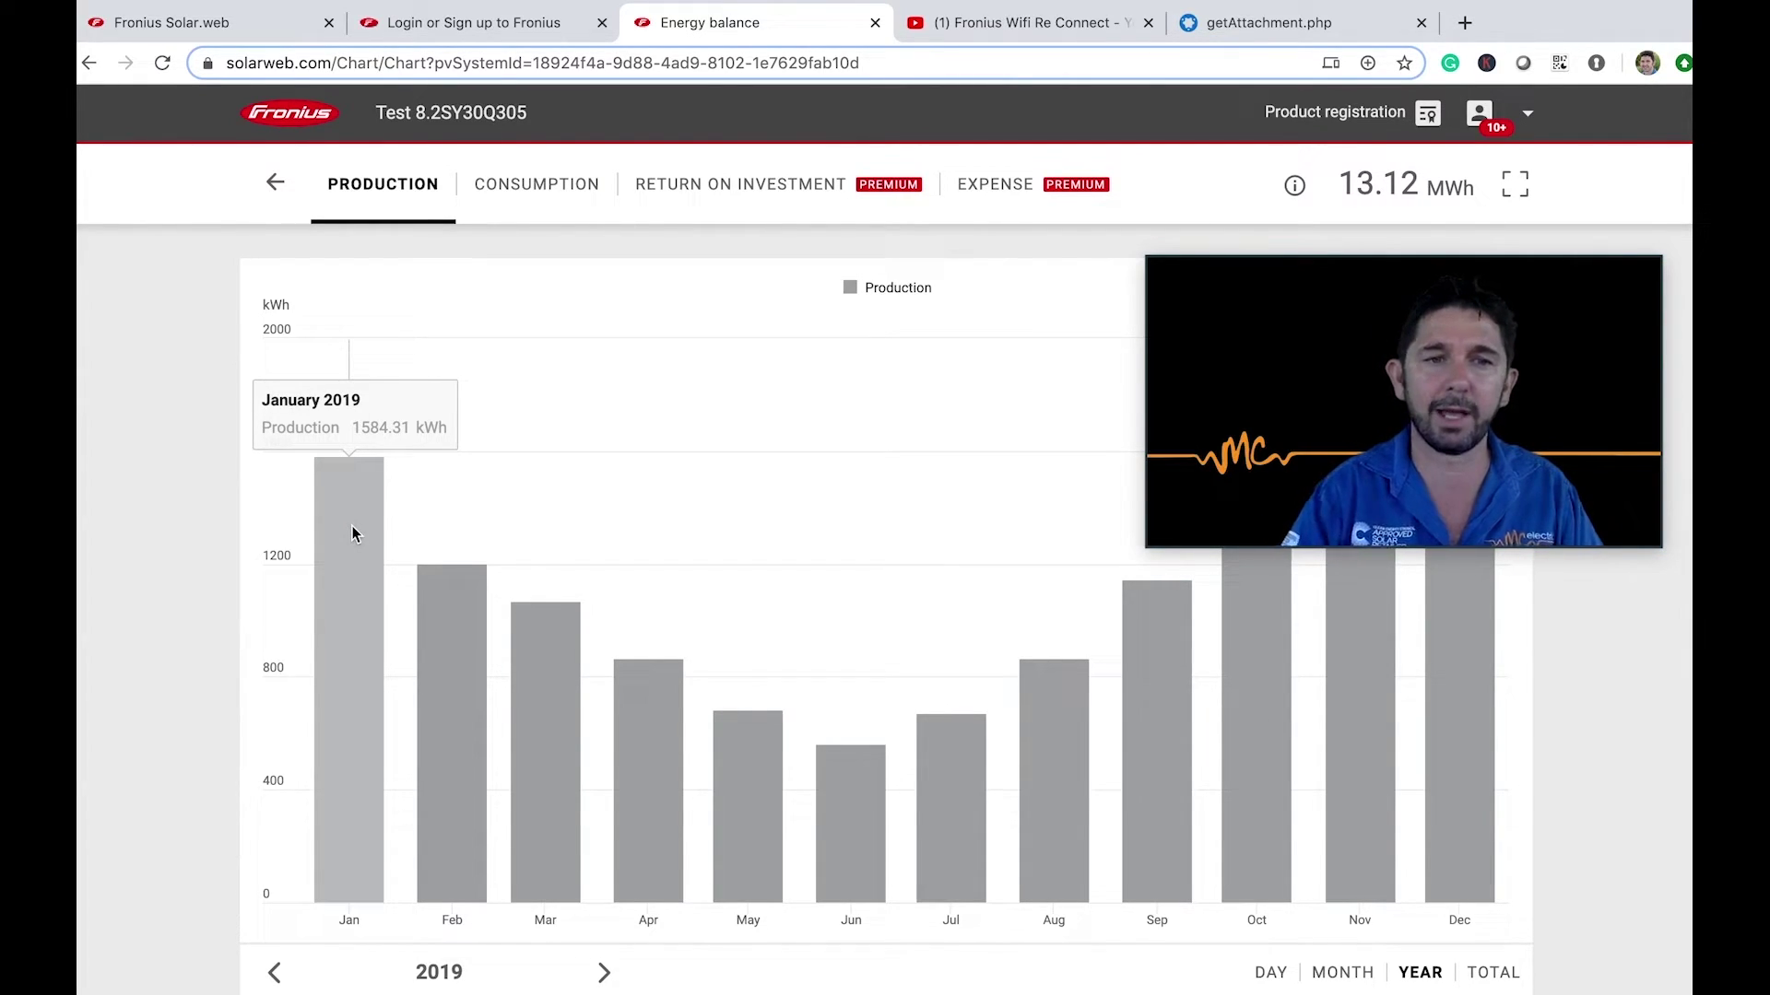
Scroll the PDF to the daily output chart and calculate January's 43 kWh × 31 days
click(1270, 24)
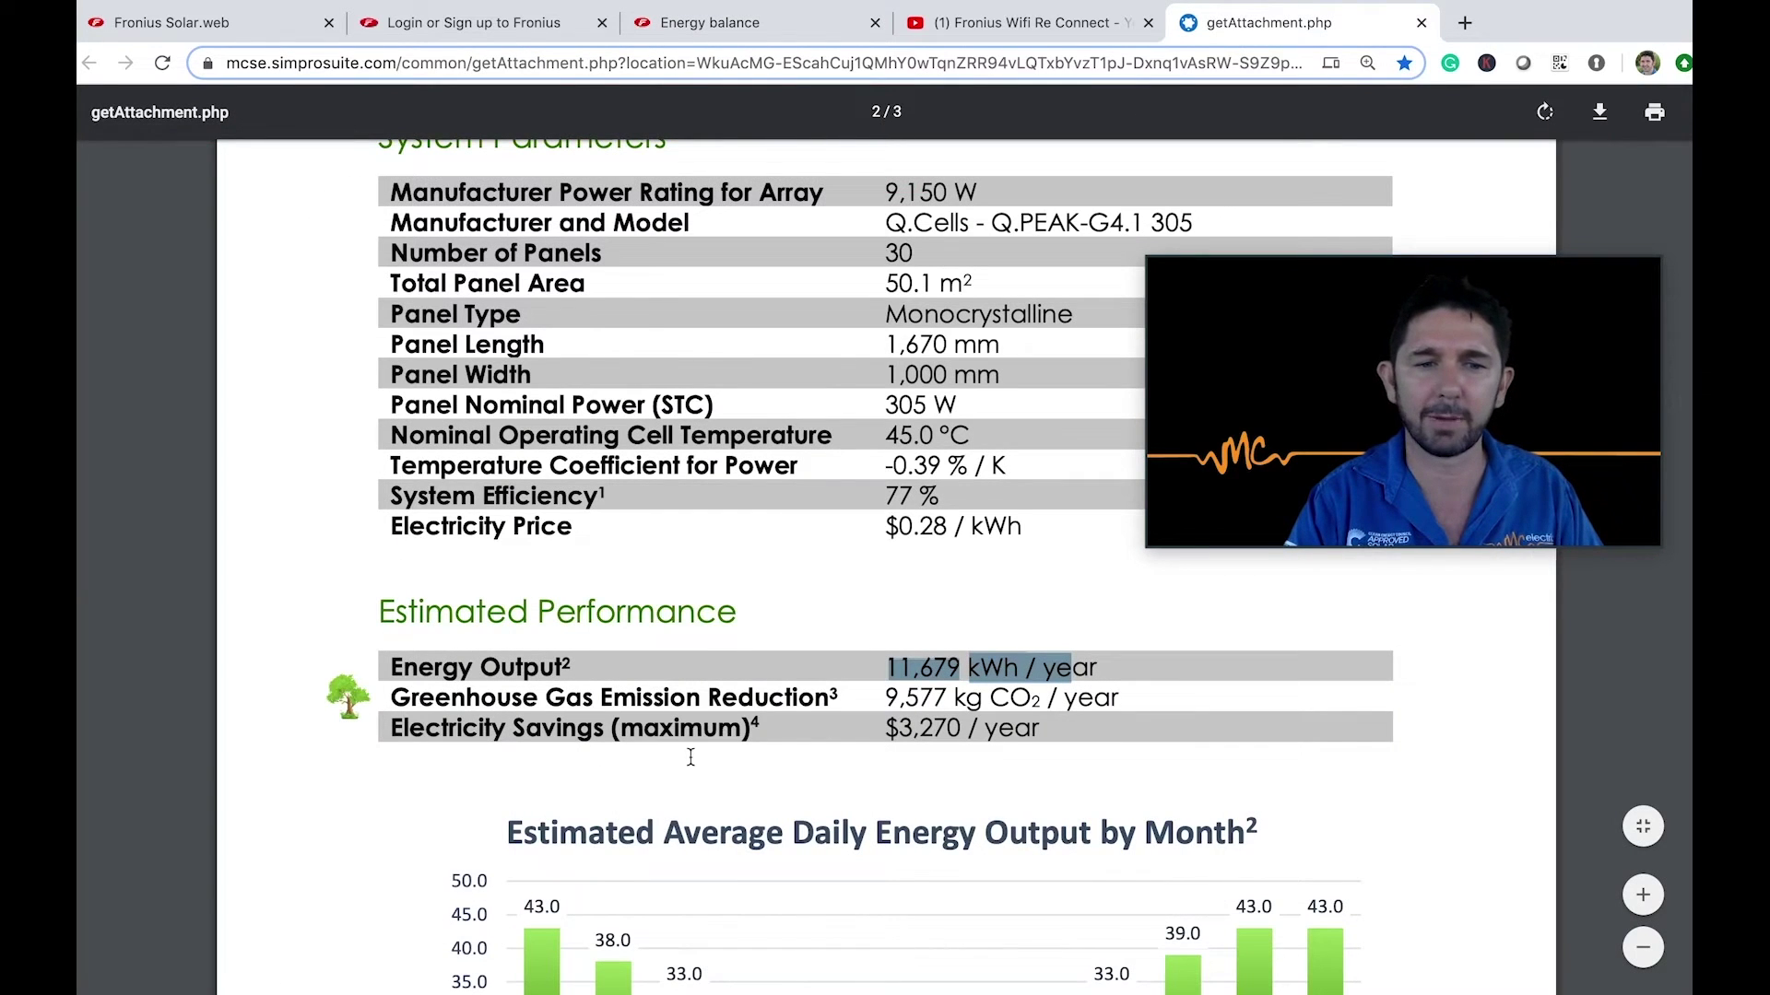
scroll(691, 757, down, 4)
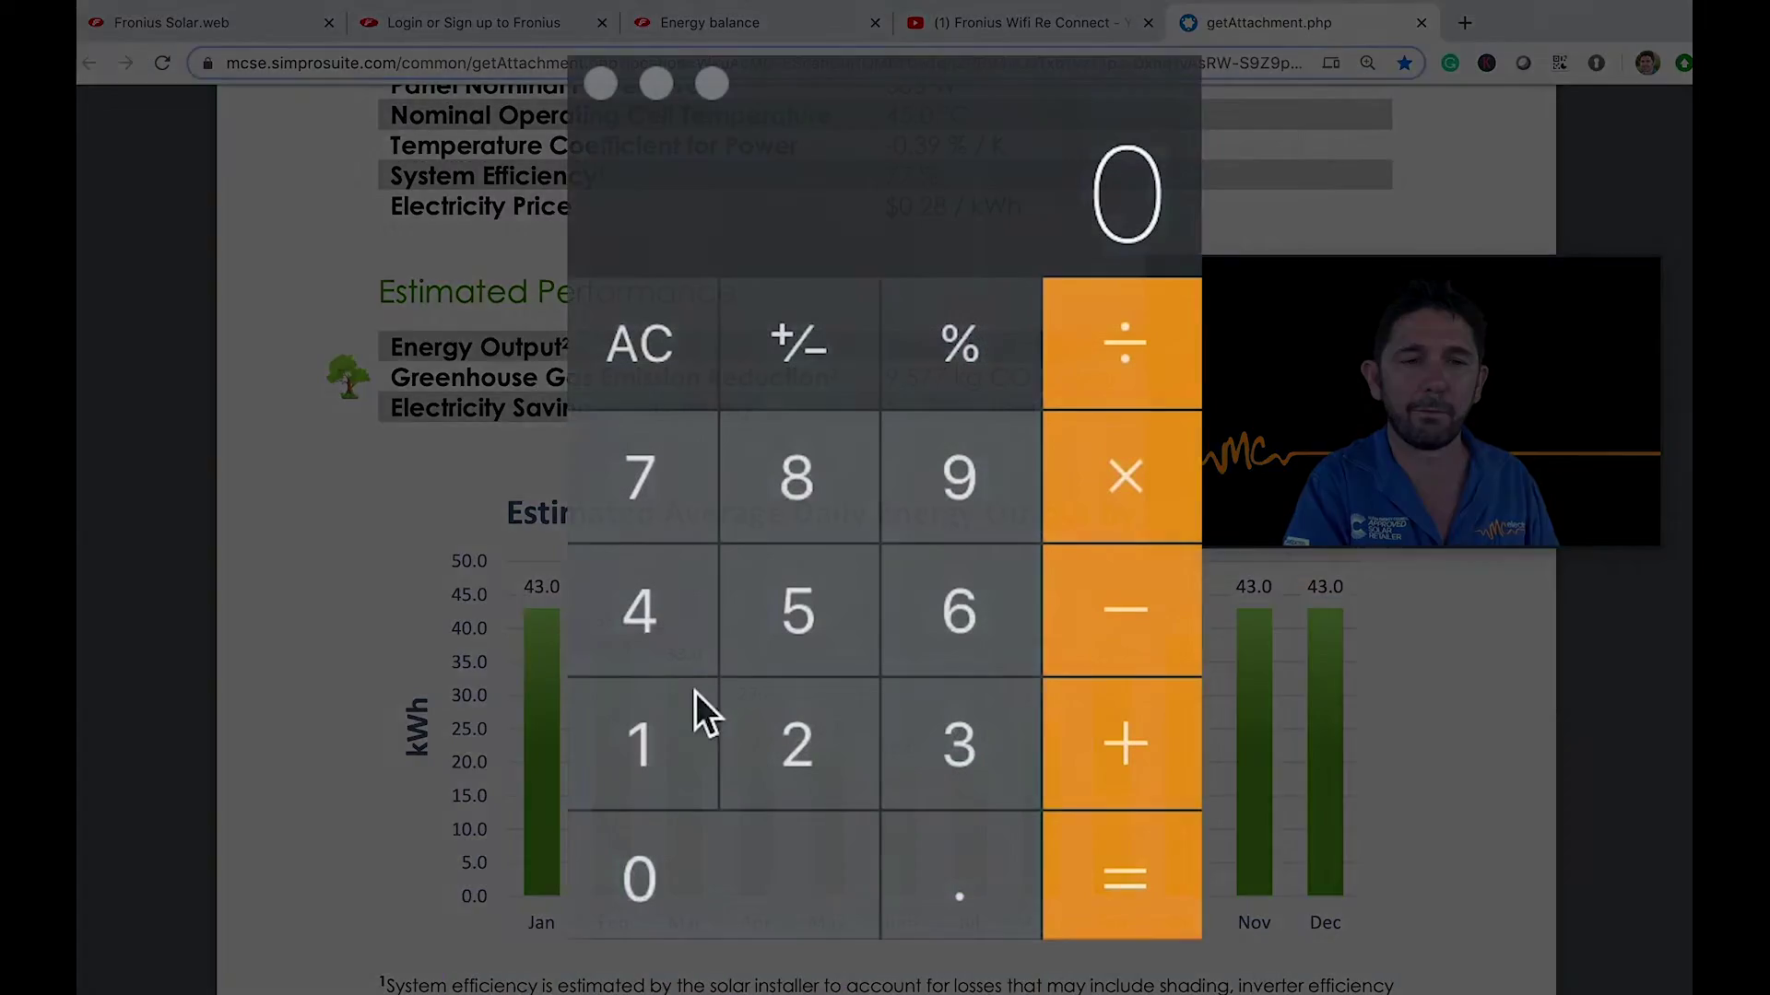
click(695, 651)
click(922, 732)
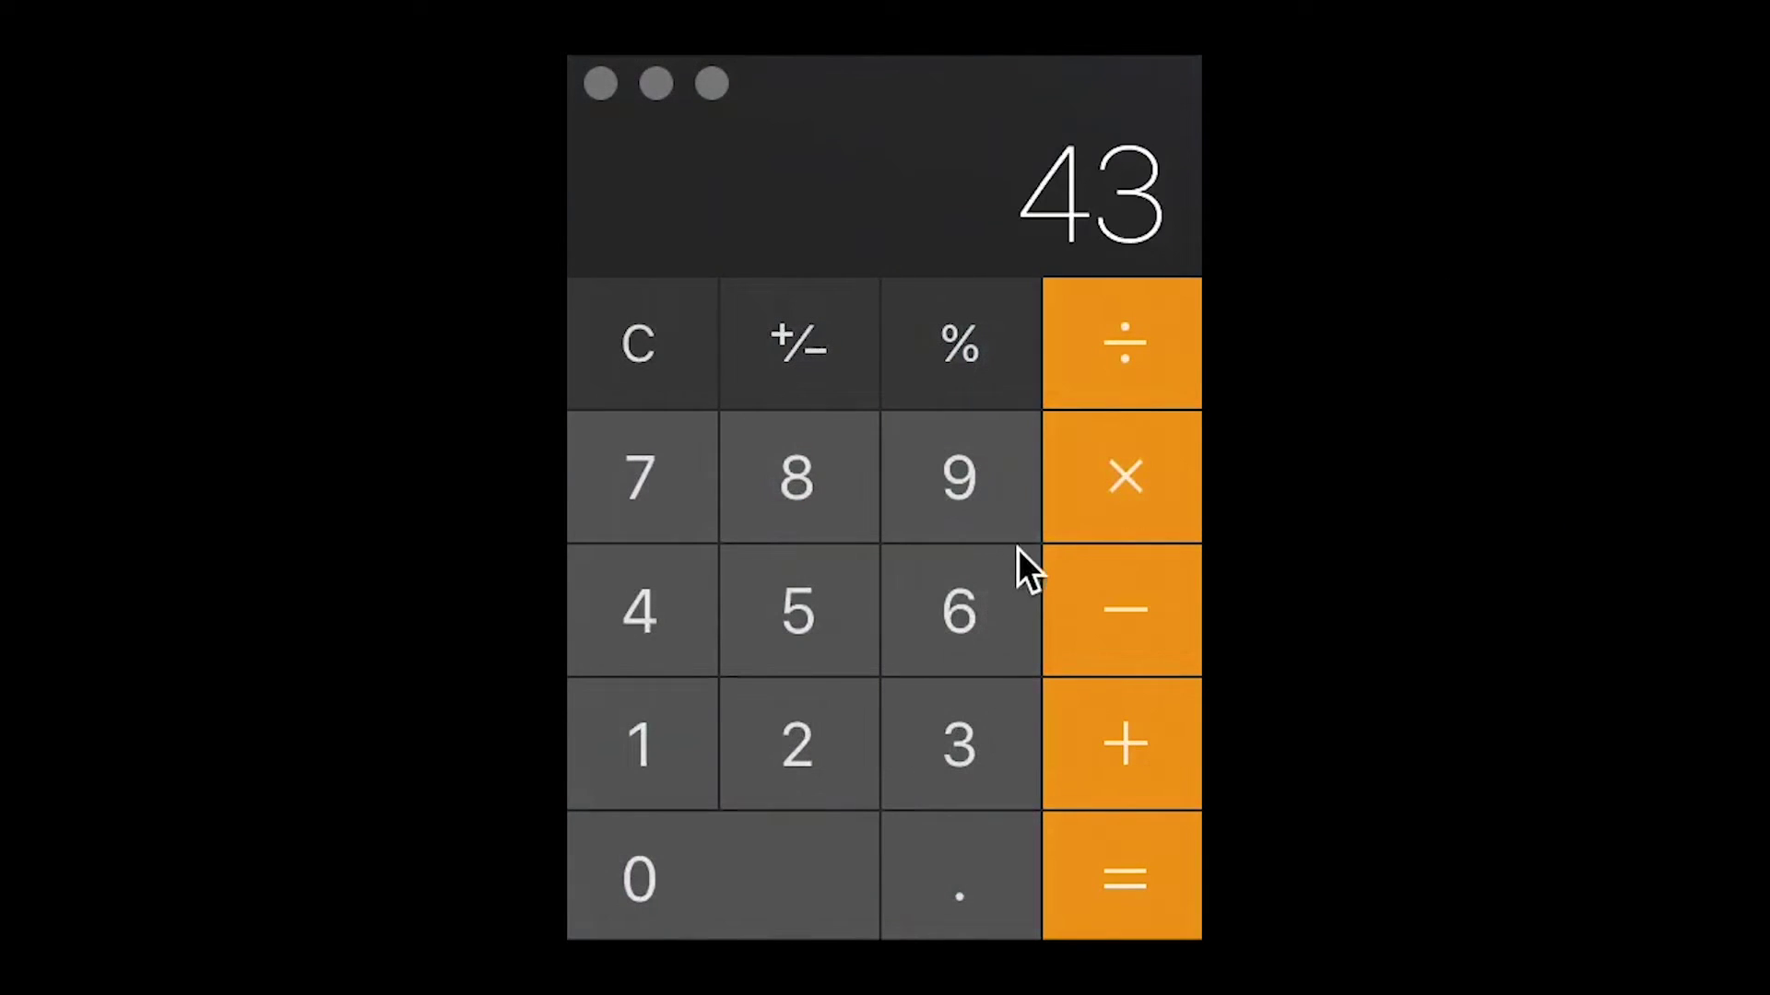
click(1108, 489)
click(991, 749)
click(659, 763)
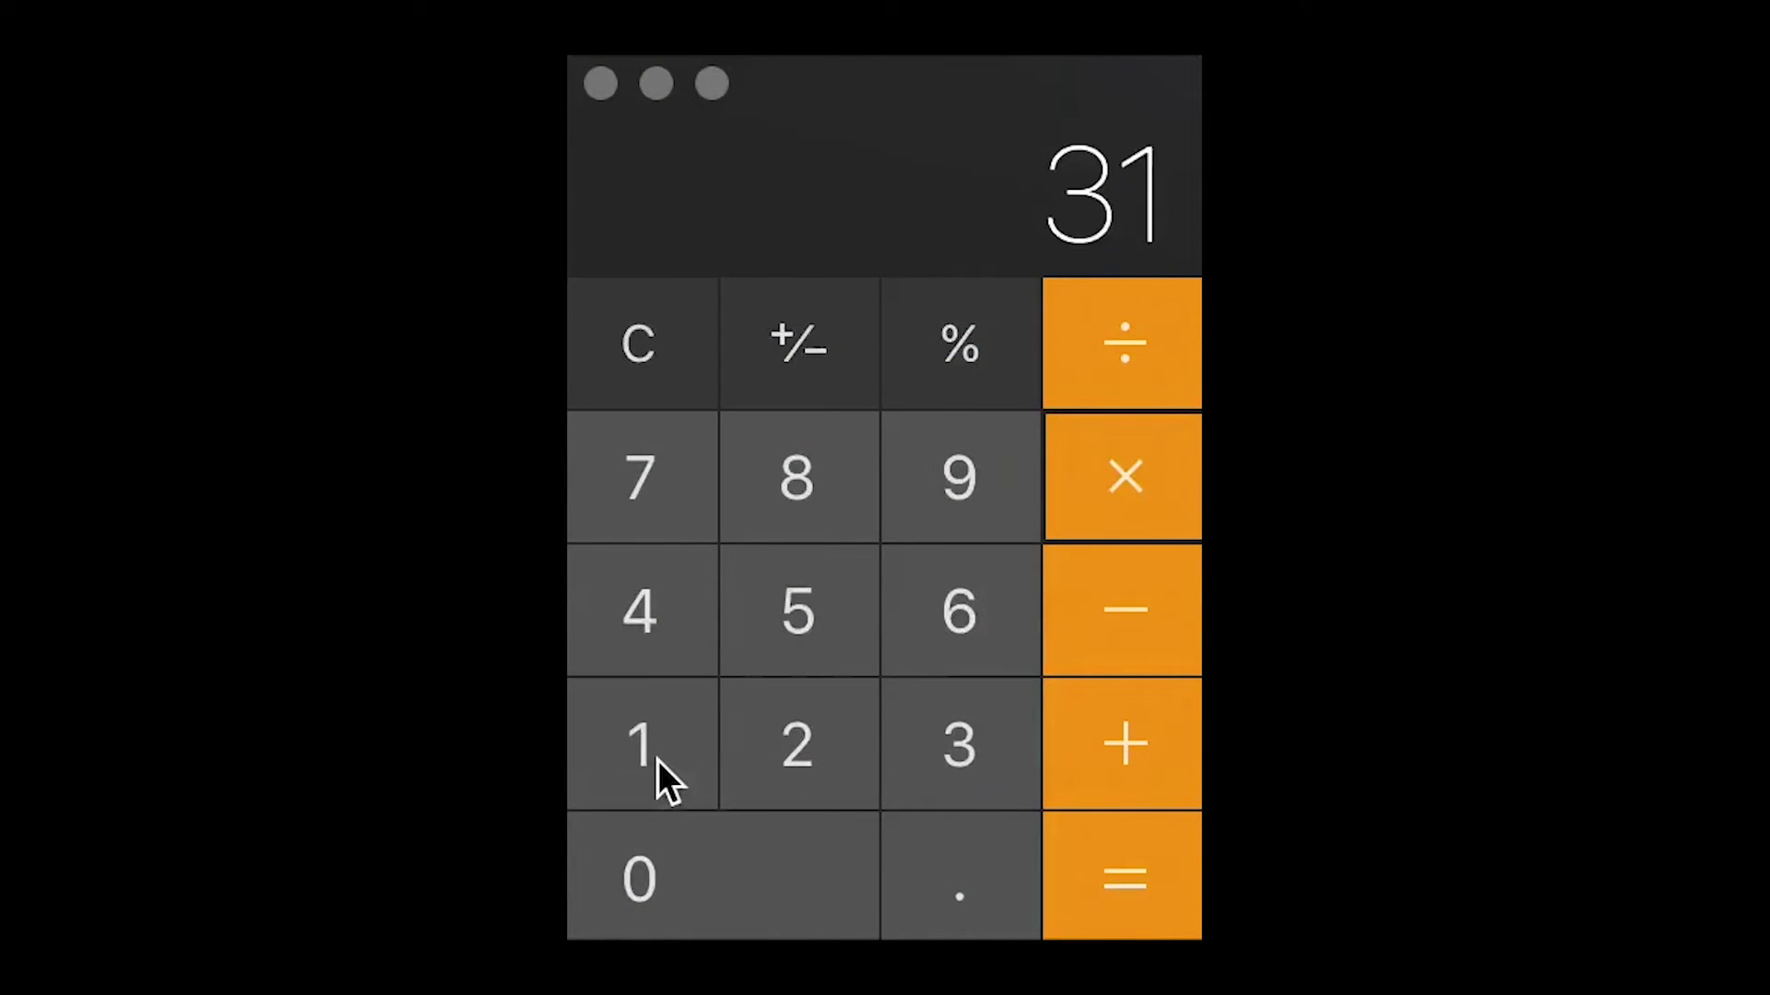
click(1078, 870)
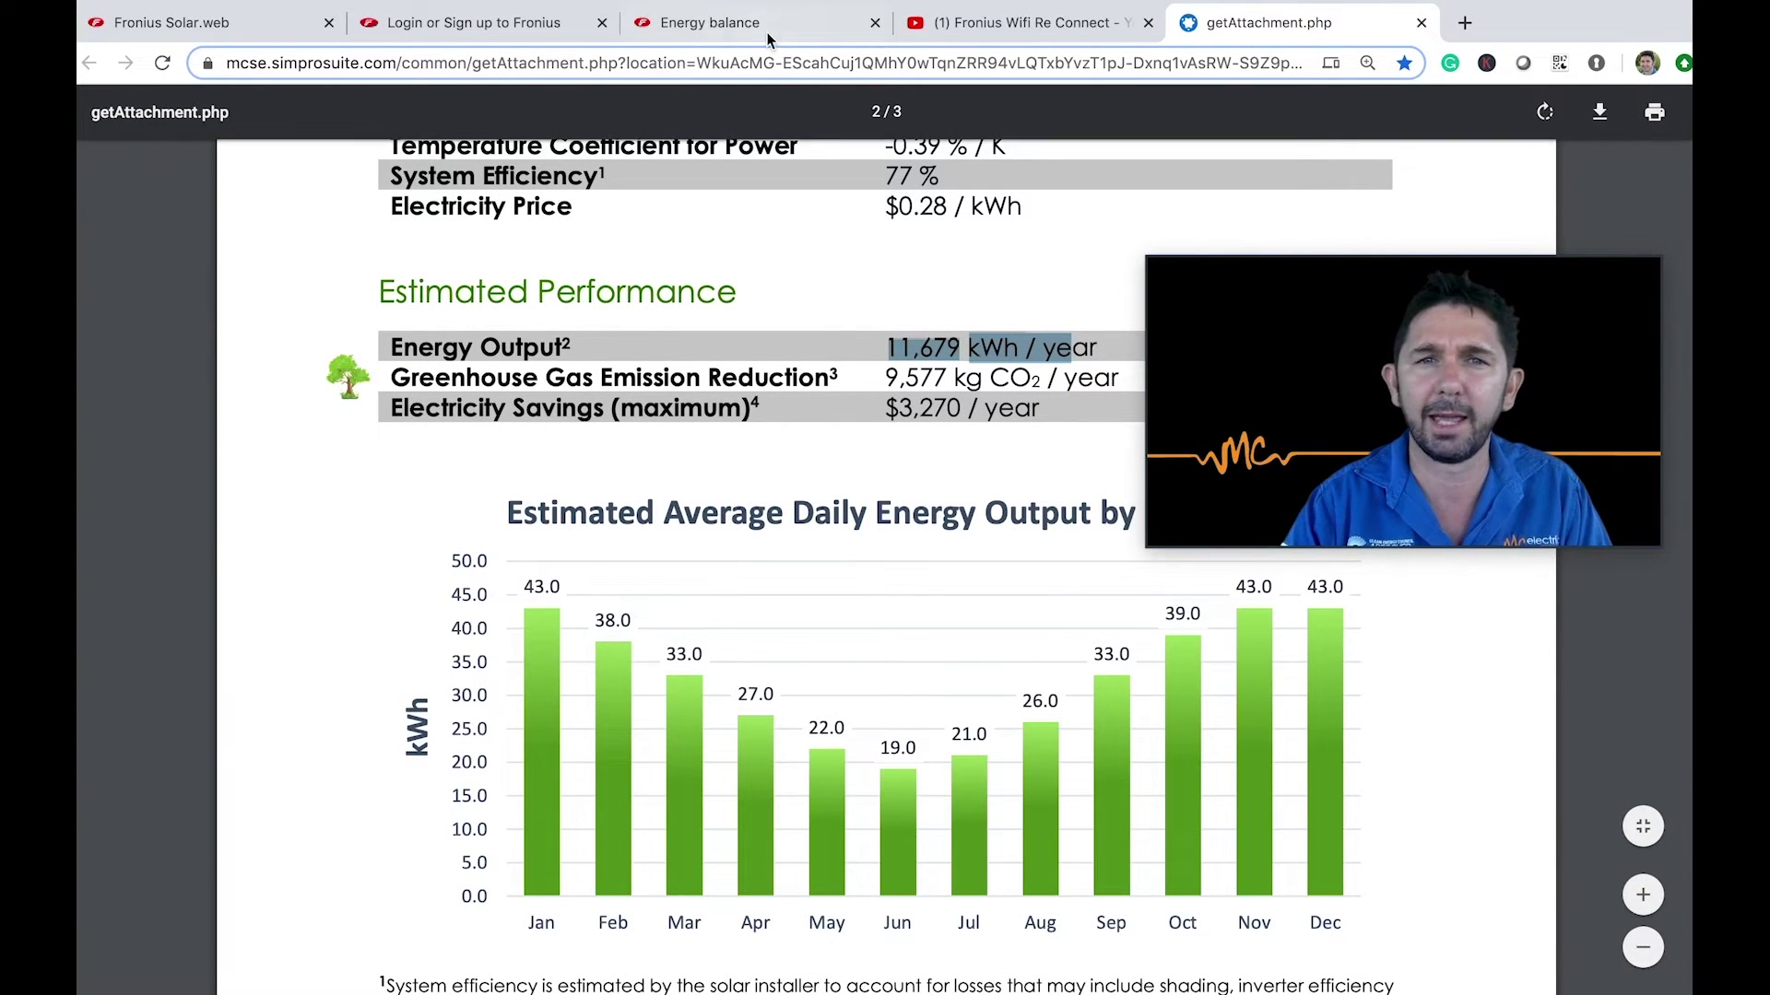
Compare the January and June 2019 bars (June 562.71 kWh), then return to the overview
click(767, 28)
mouse_move(338, 592)
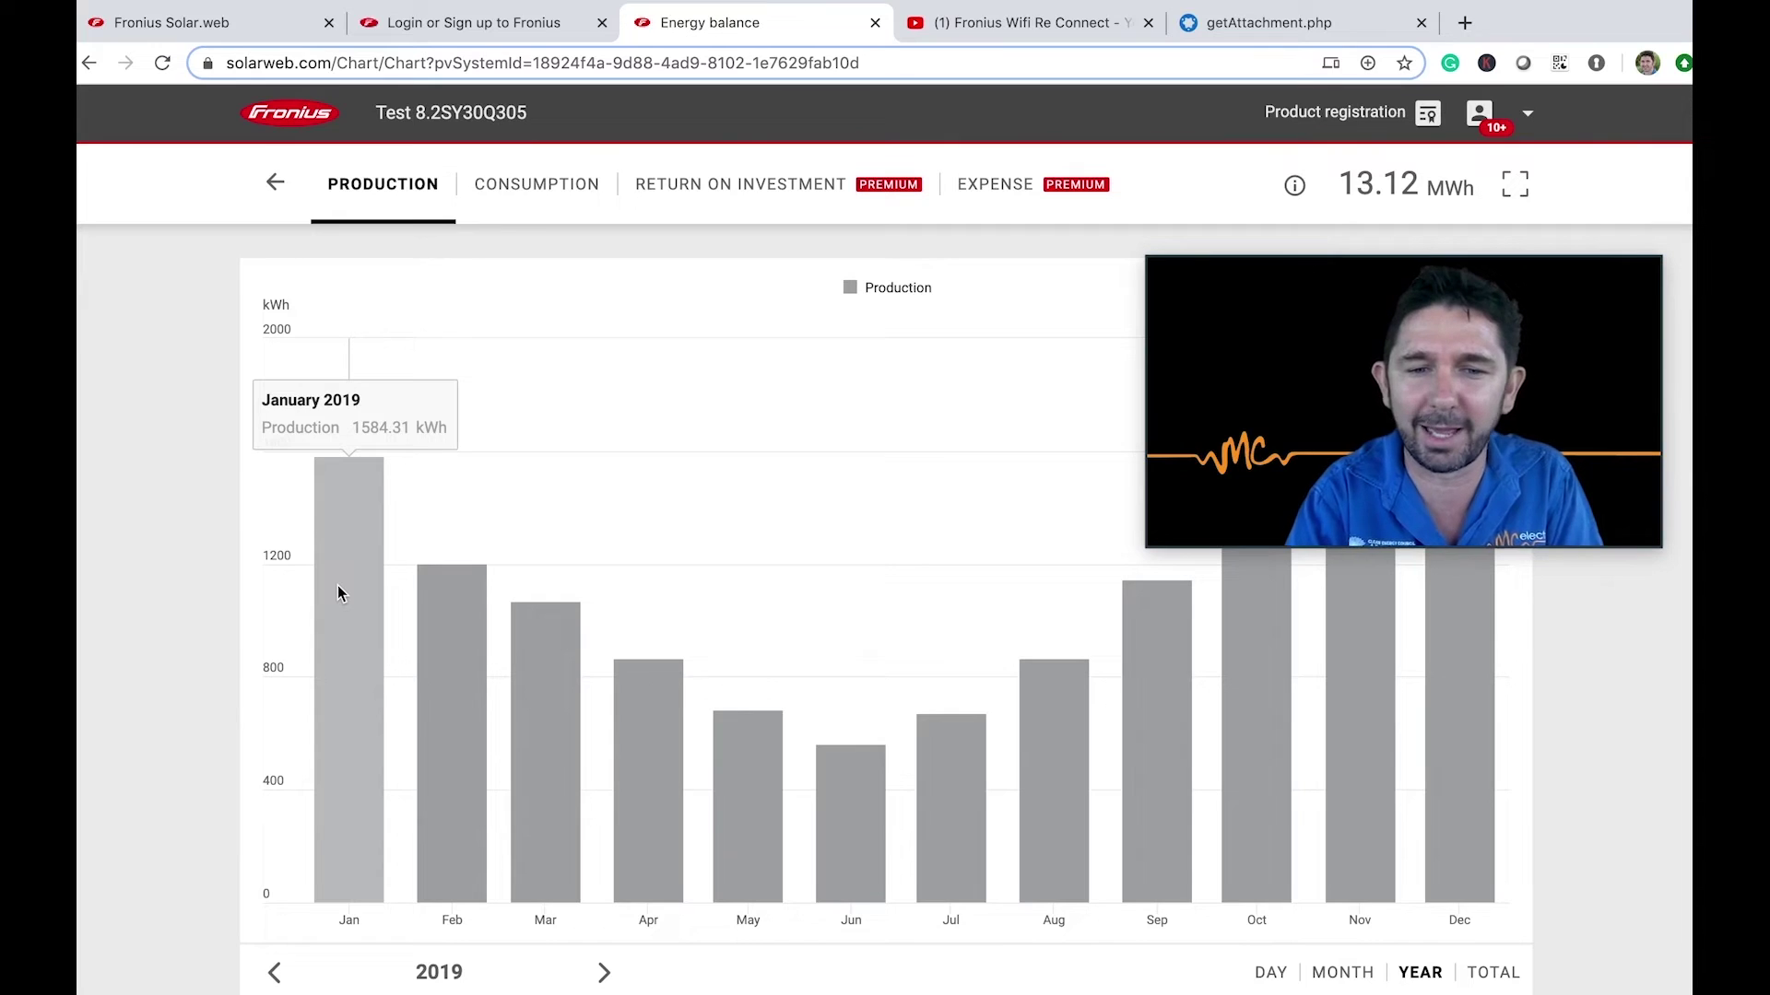
mouse_move(865, 871)
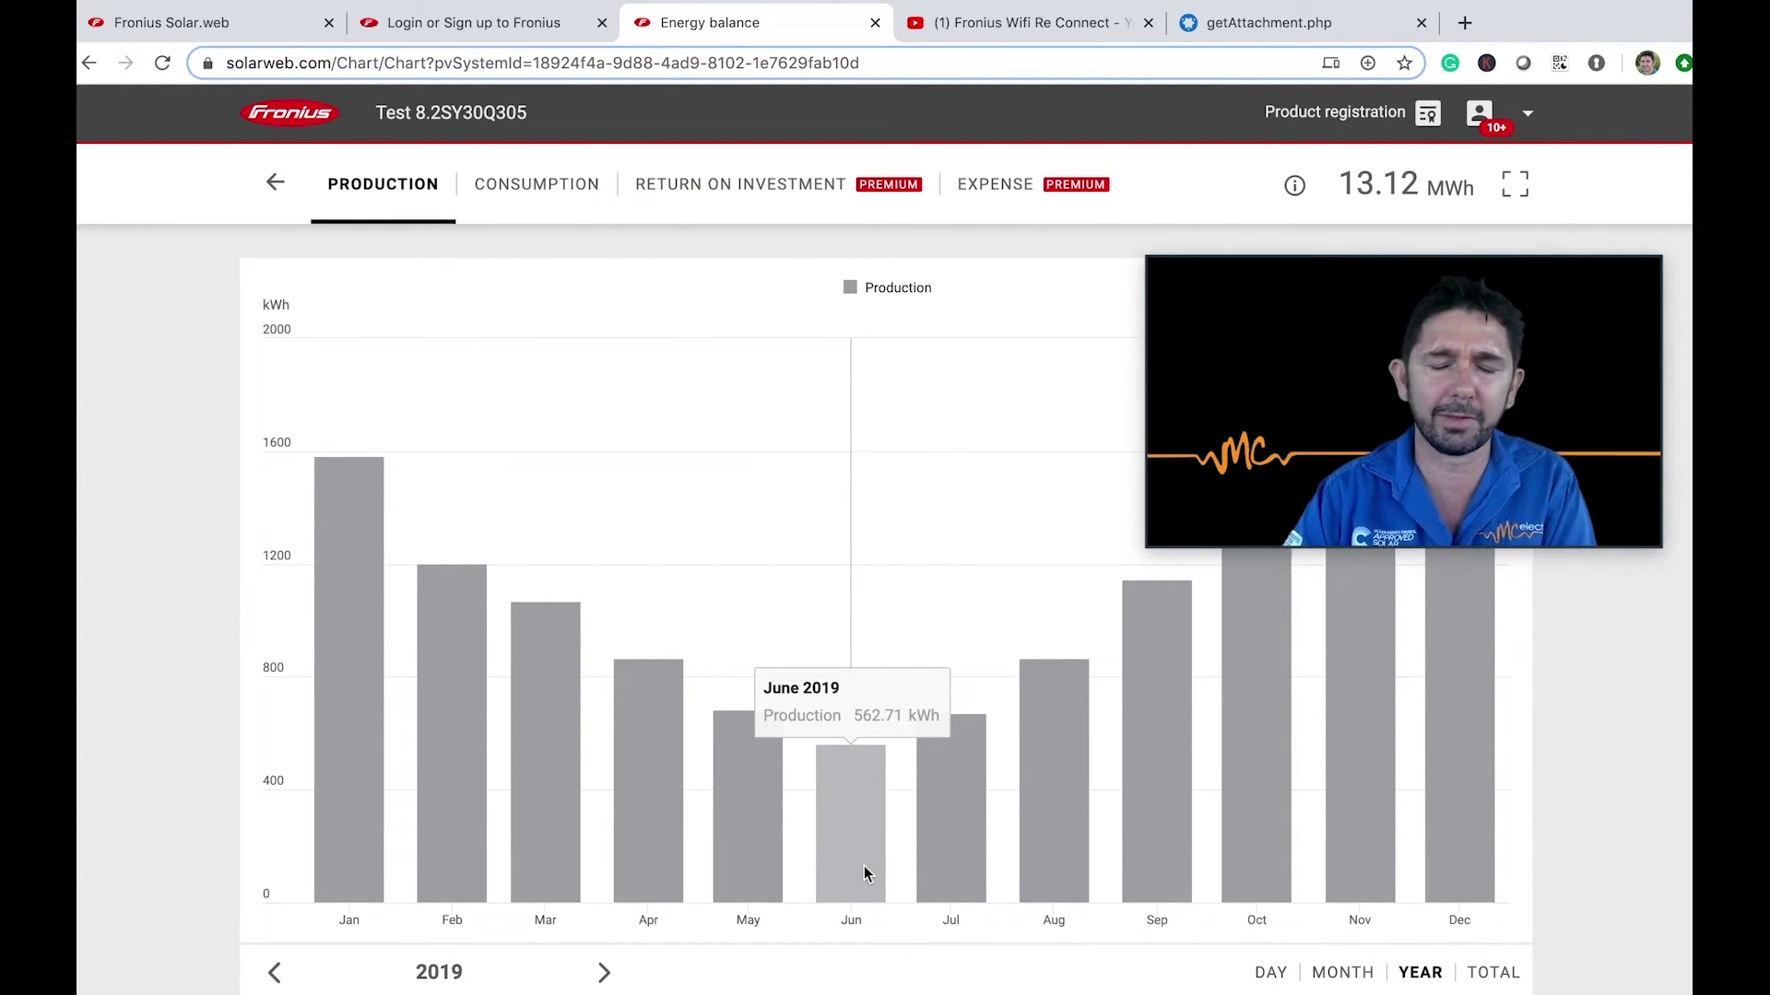
click(273, 185)
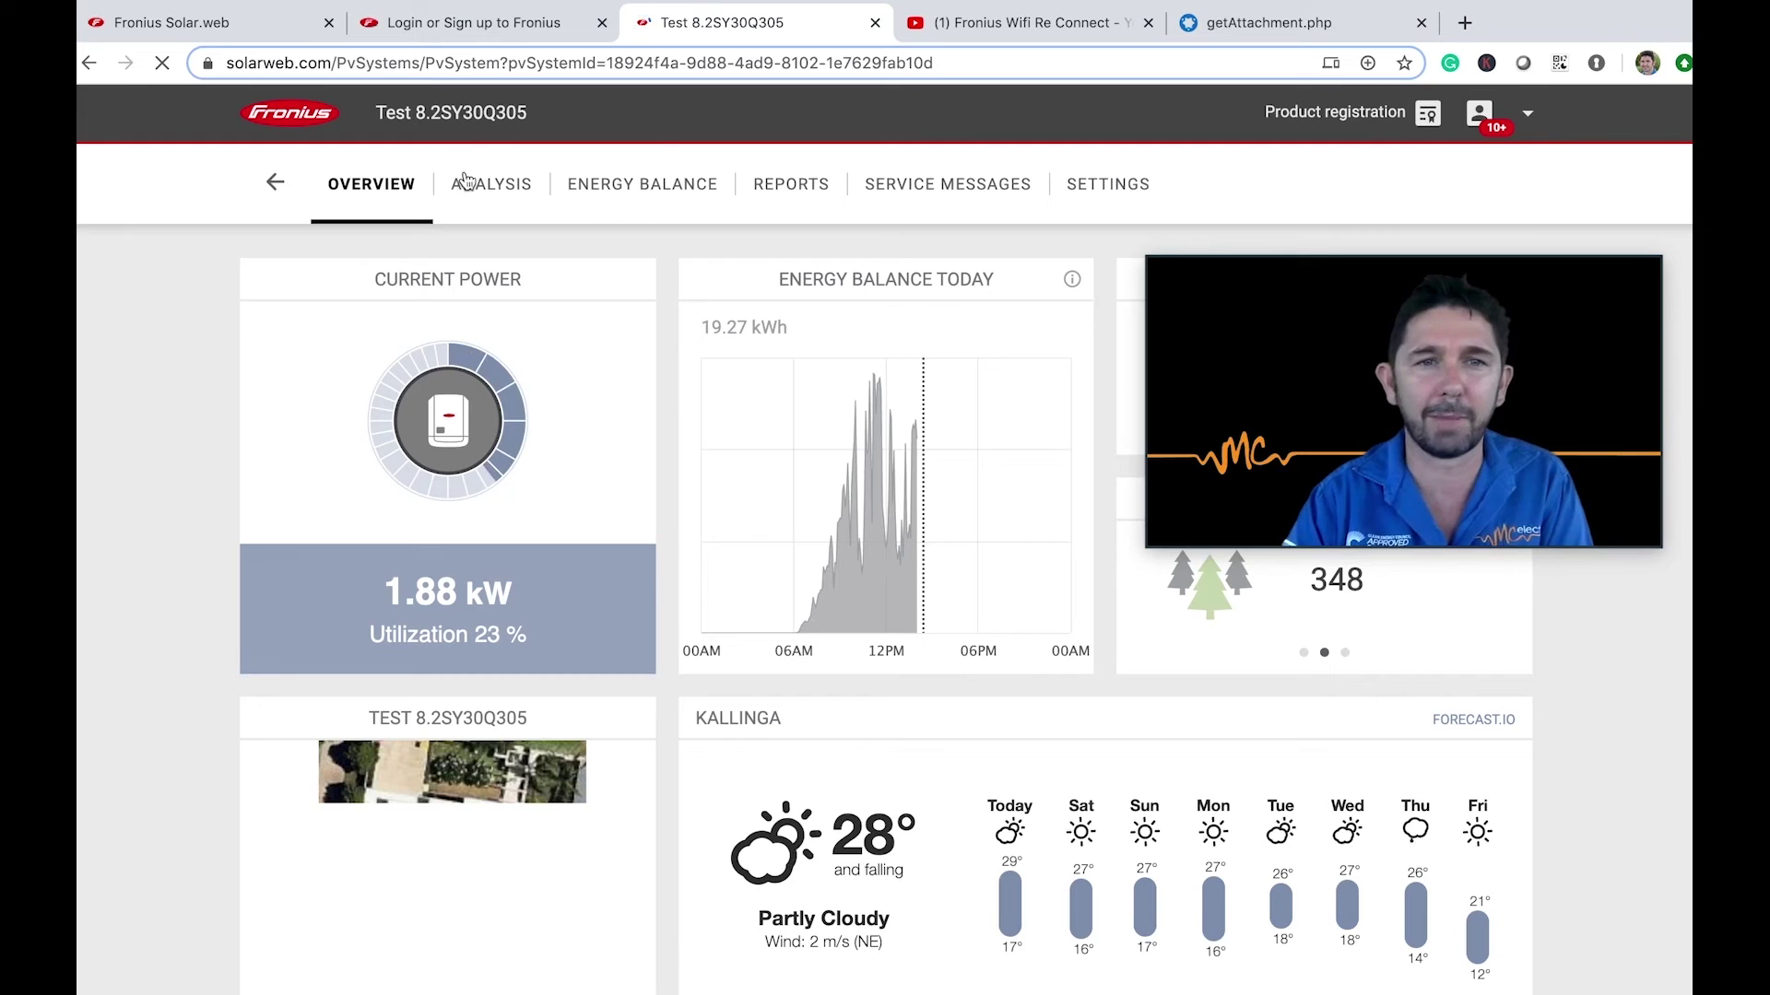
Open the History analysis chart and expand Devices and Channels to plot inverter power and voltage
click(488, 187)
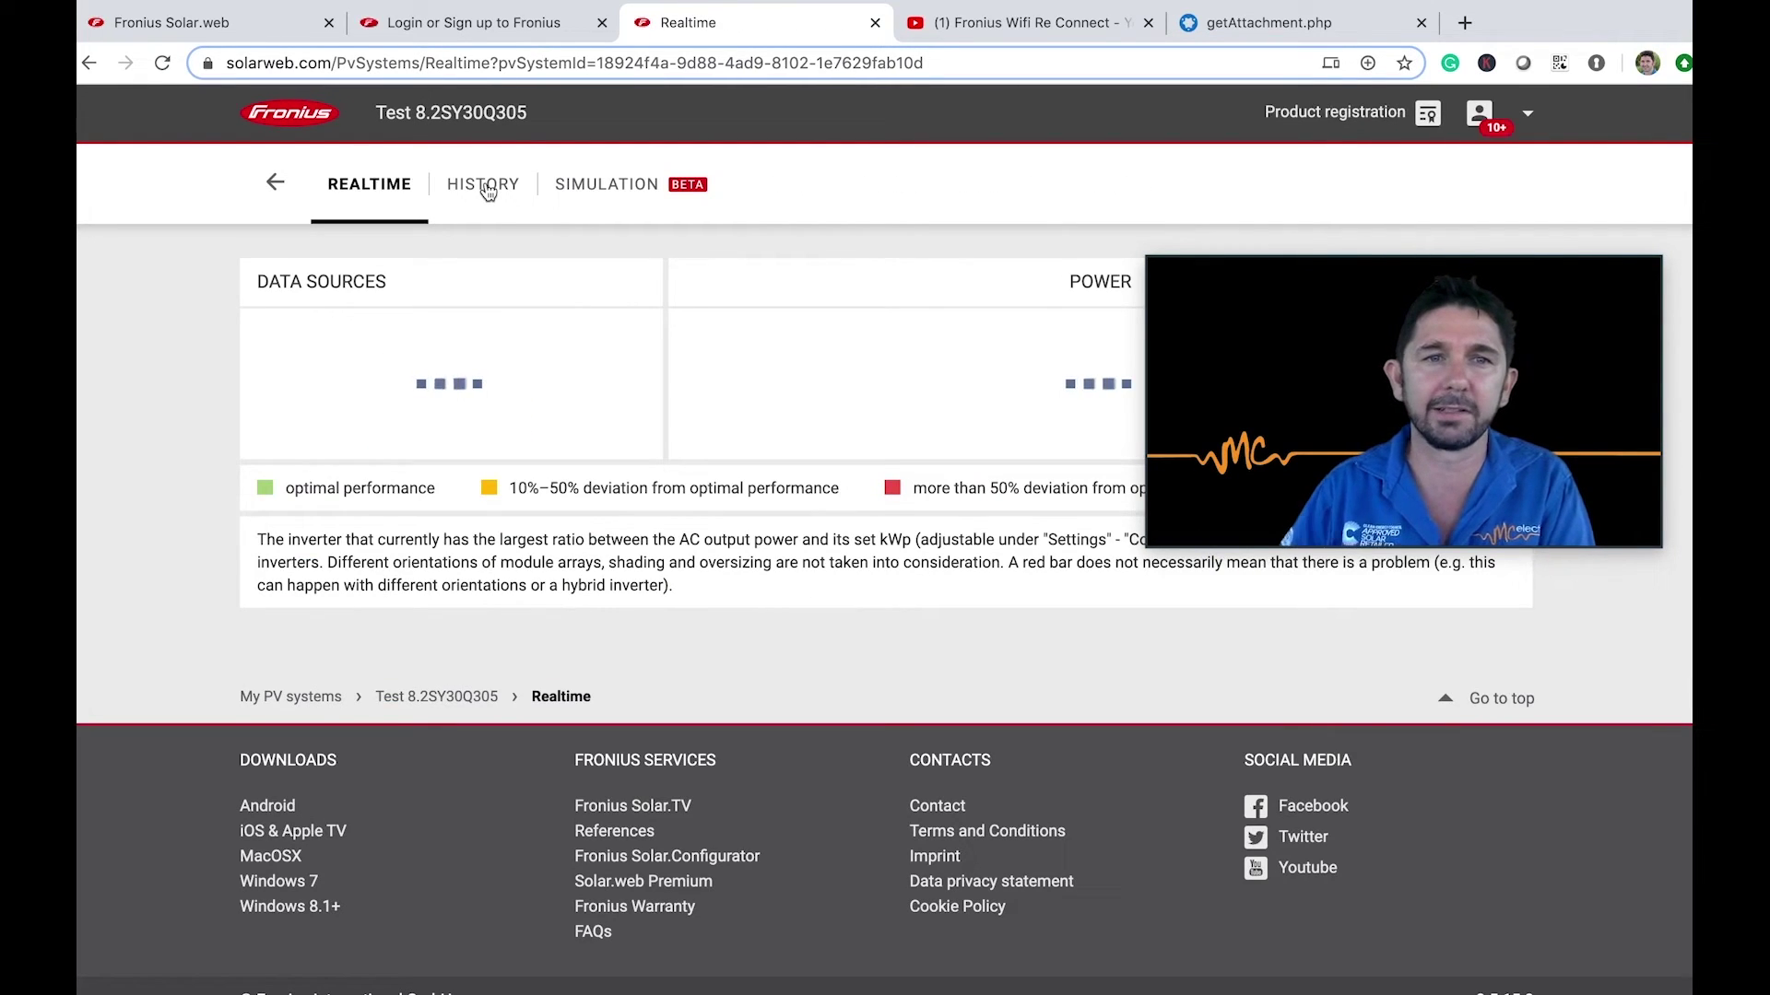
click(488, 187)
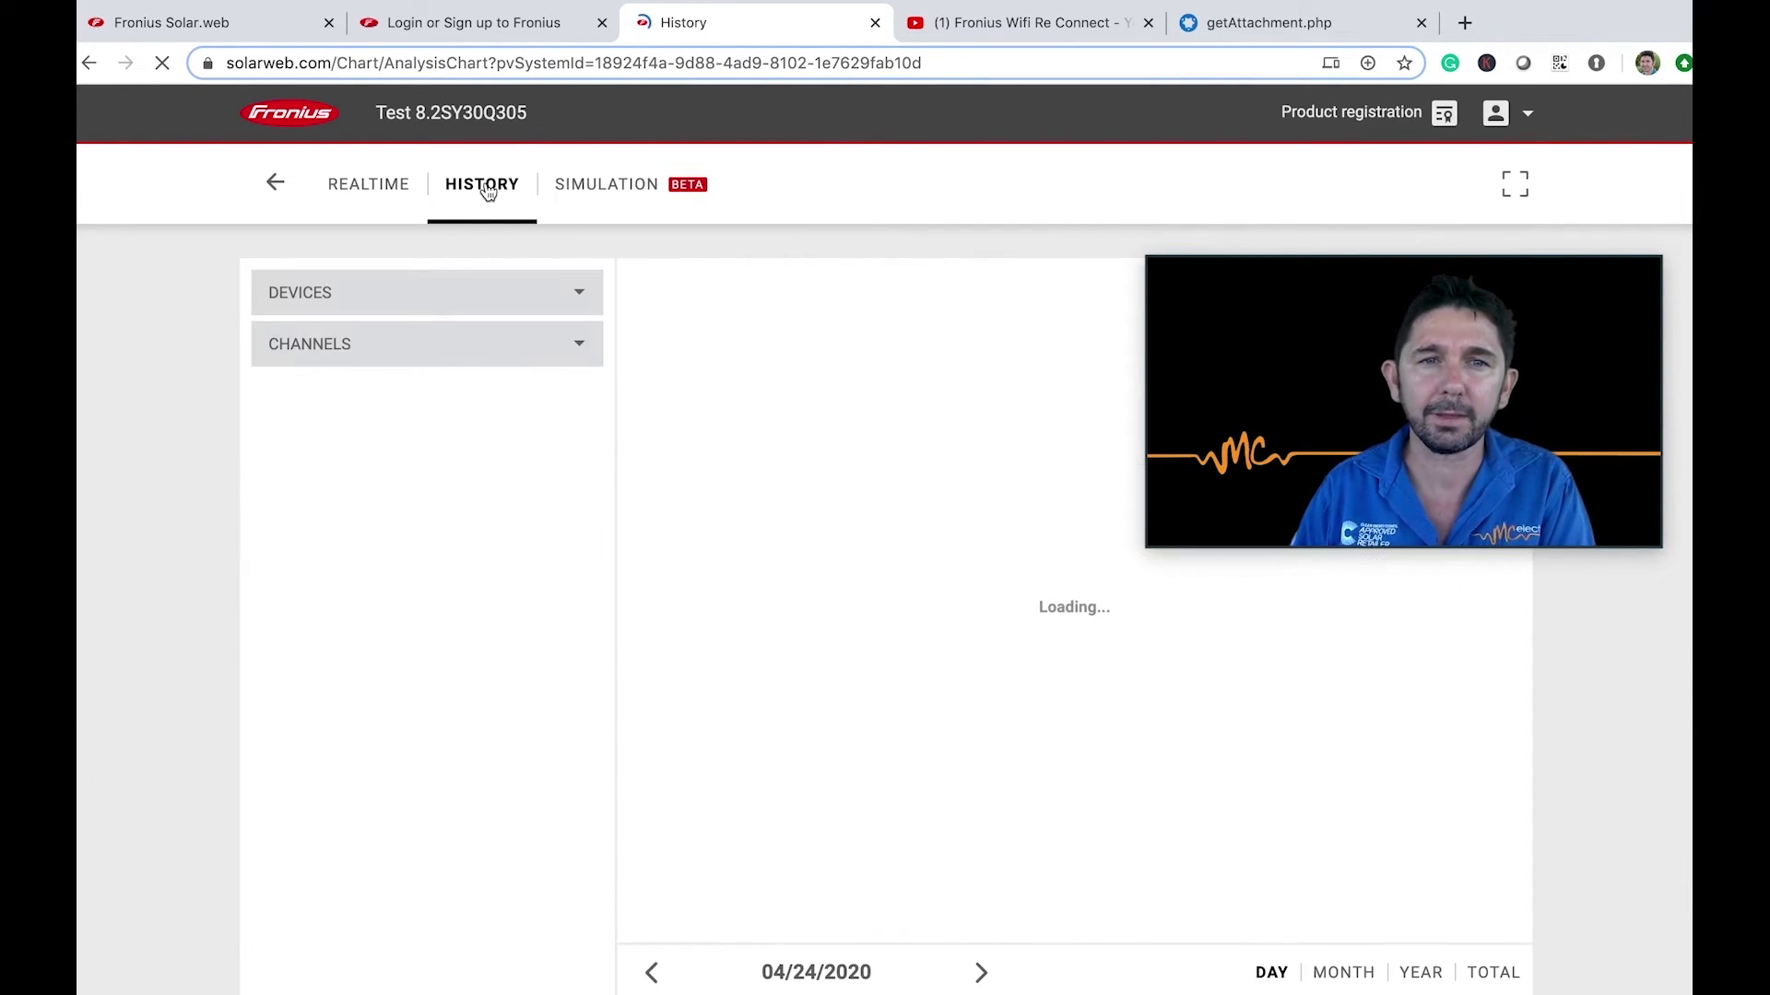
click(581, 297)
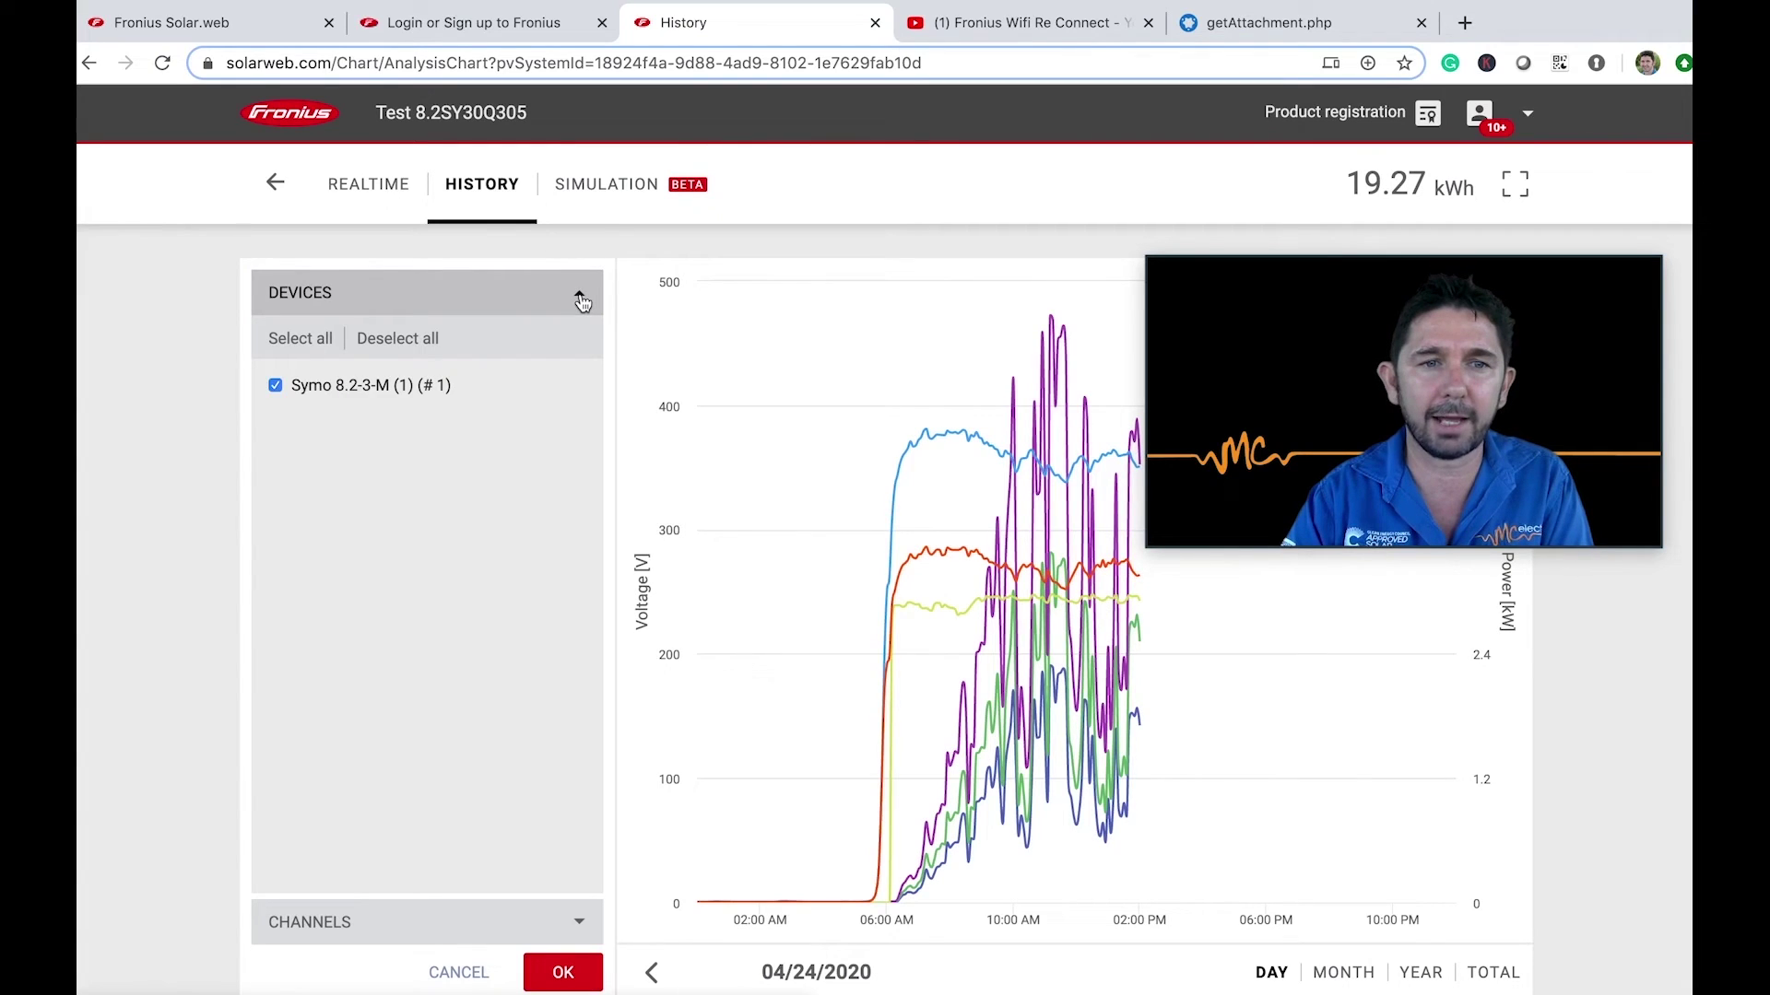
click(581, 299)
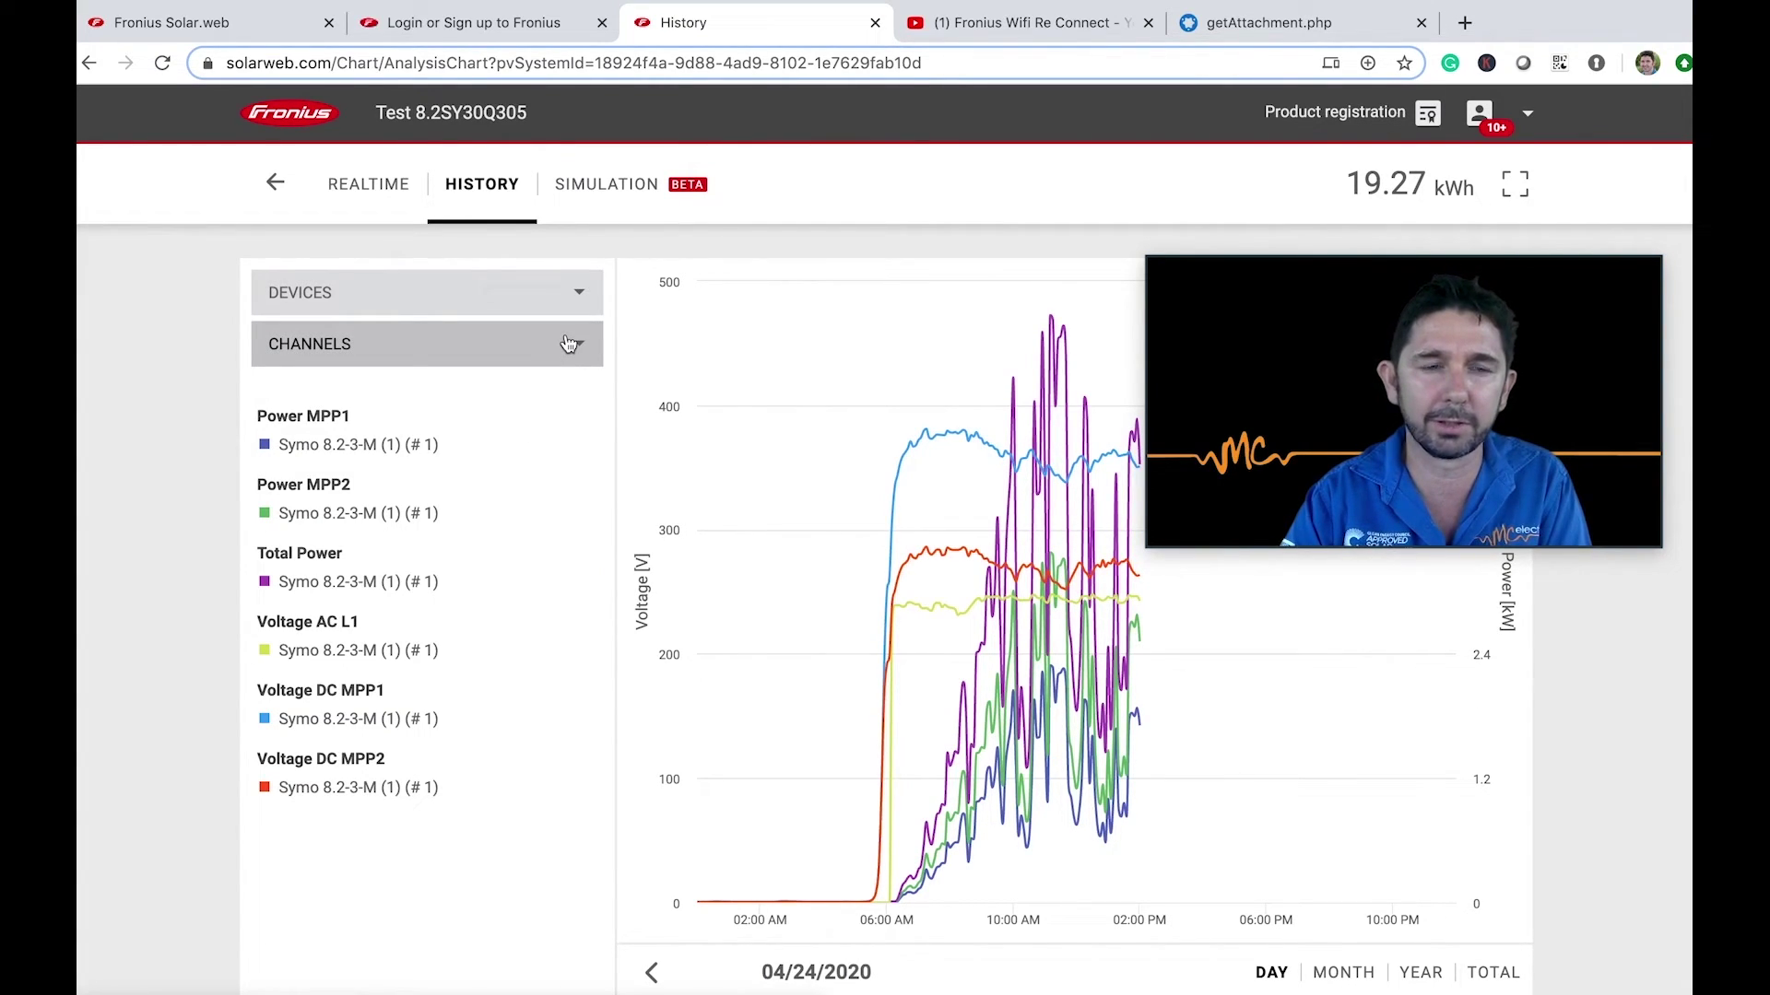
click(571, 344)
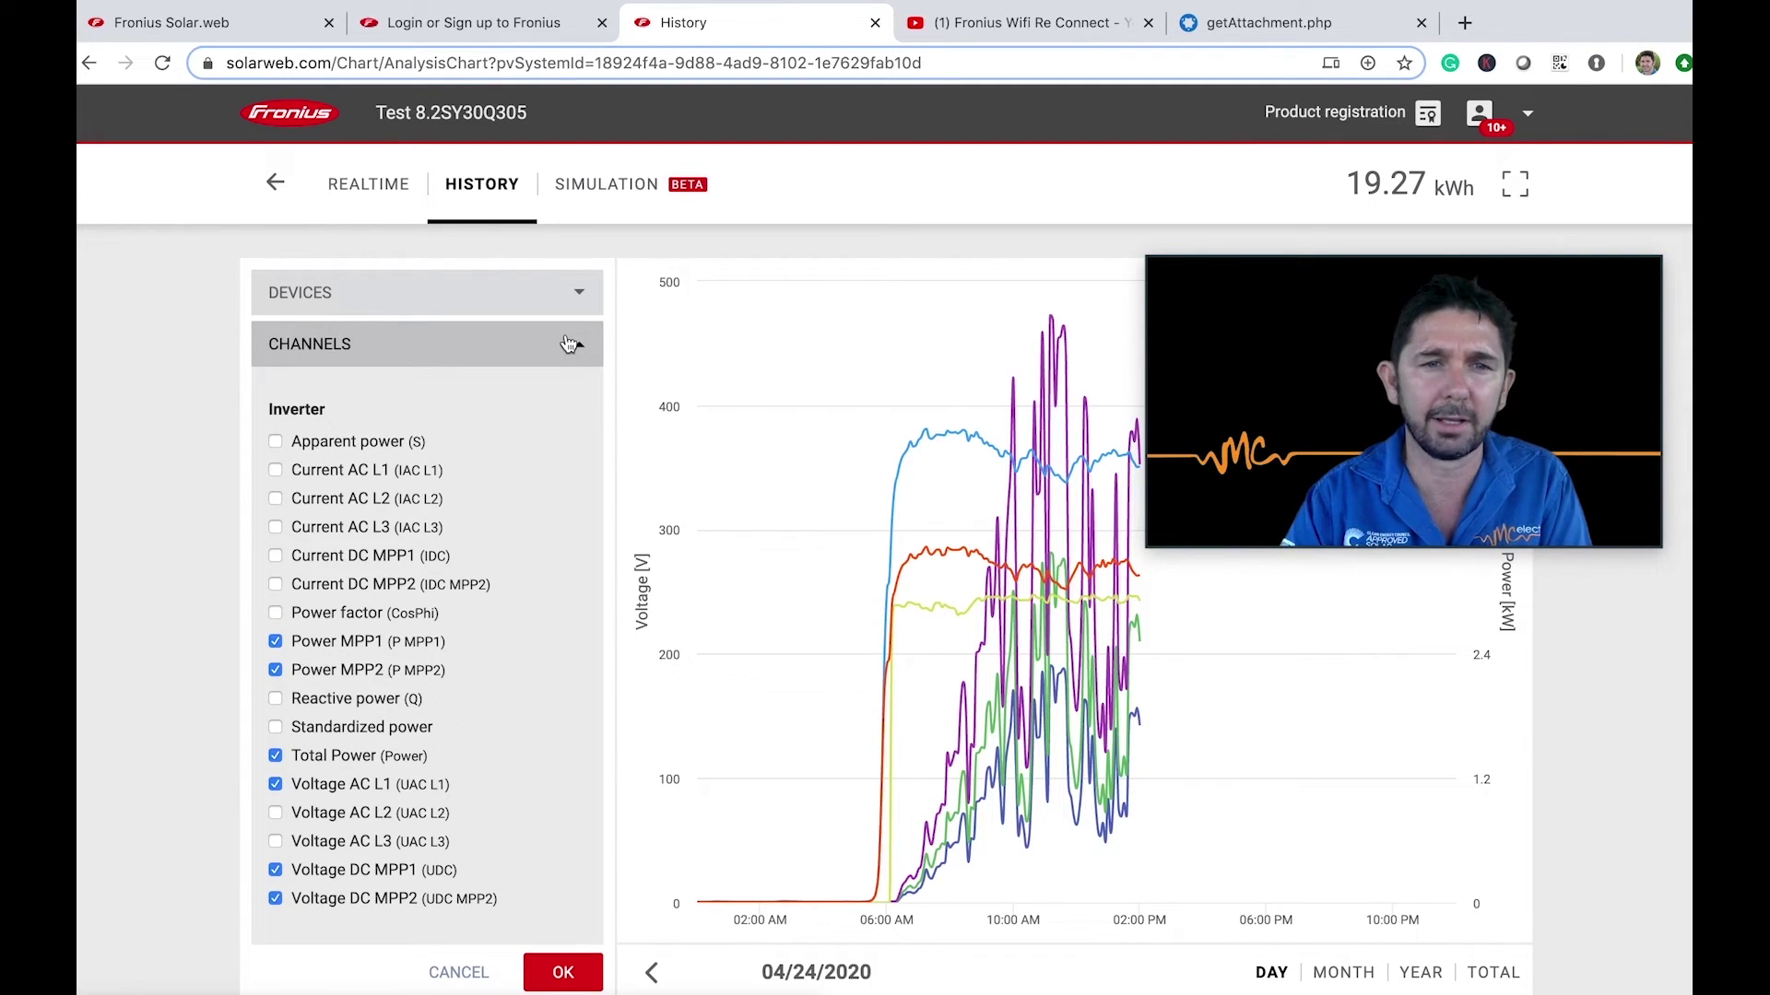
click(572, 344)
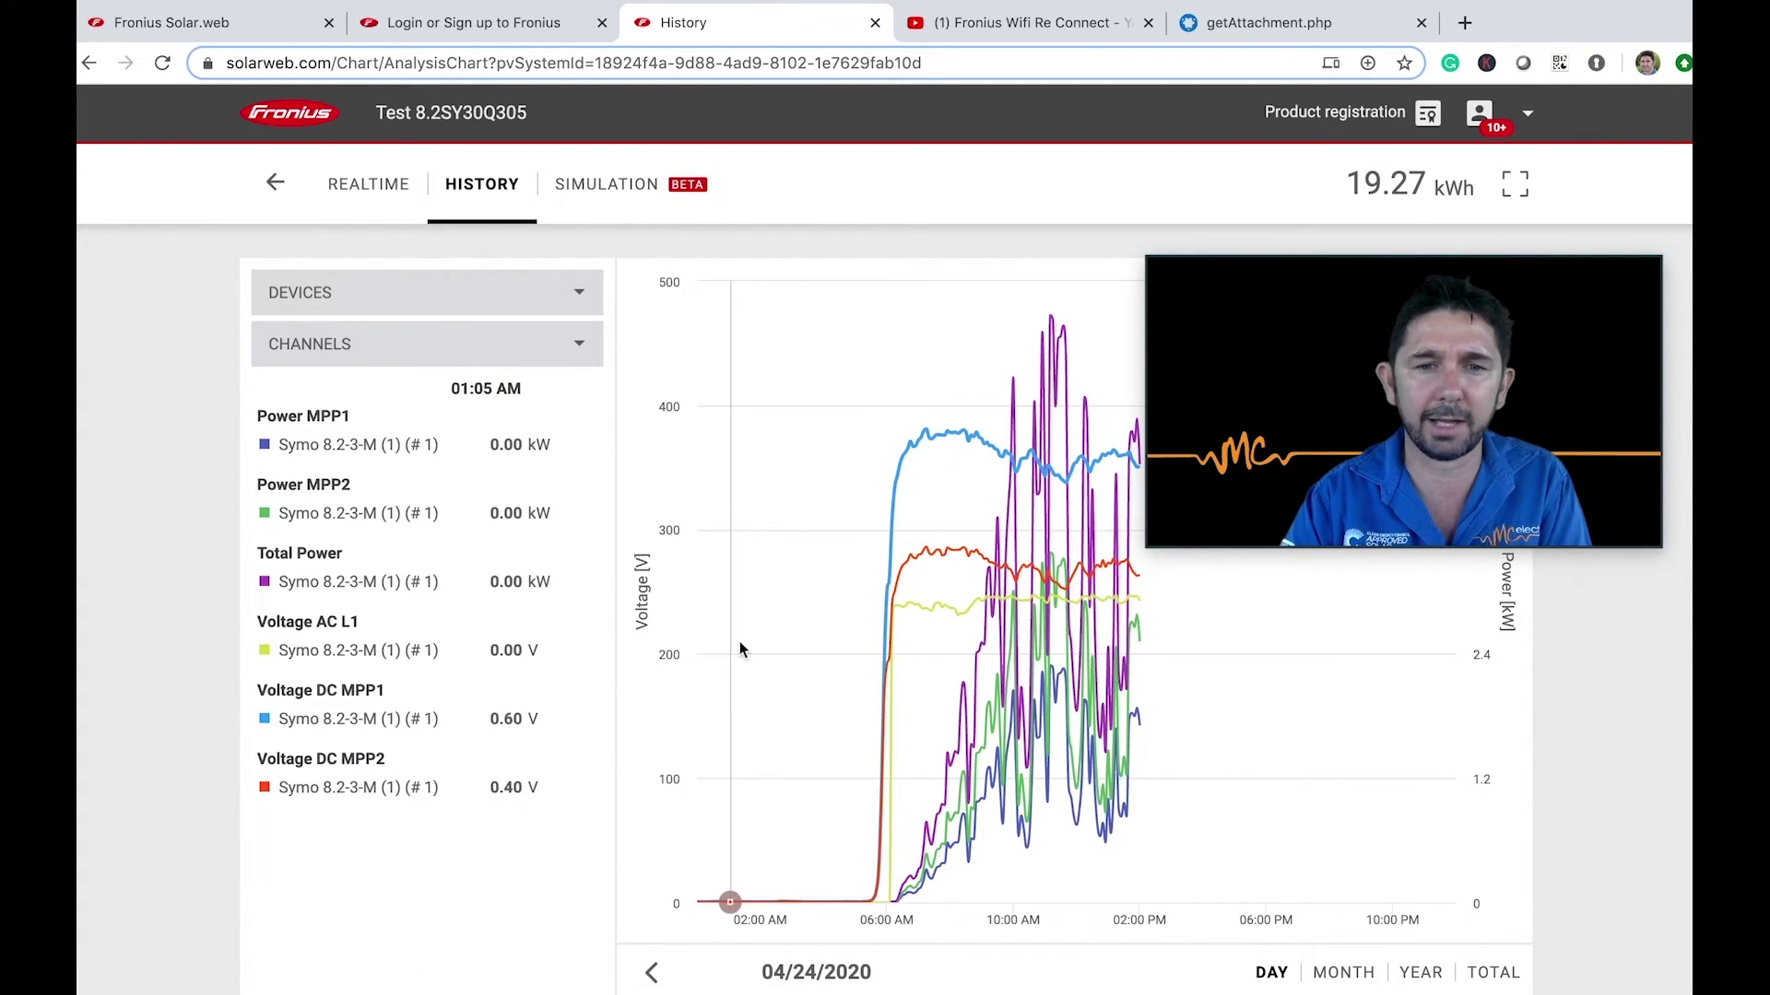
scroll(739, 642, down, 3)
Step the History chart back two days to 04/22/2020 and read the midday power values
click(653, 835)
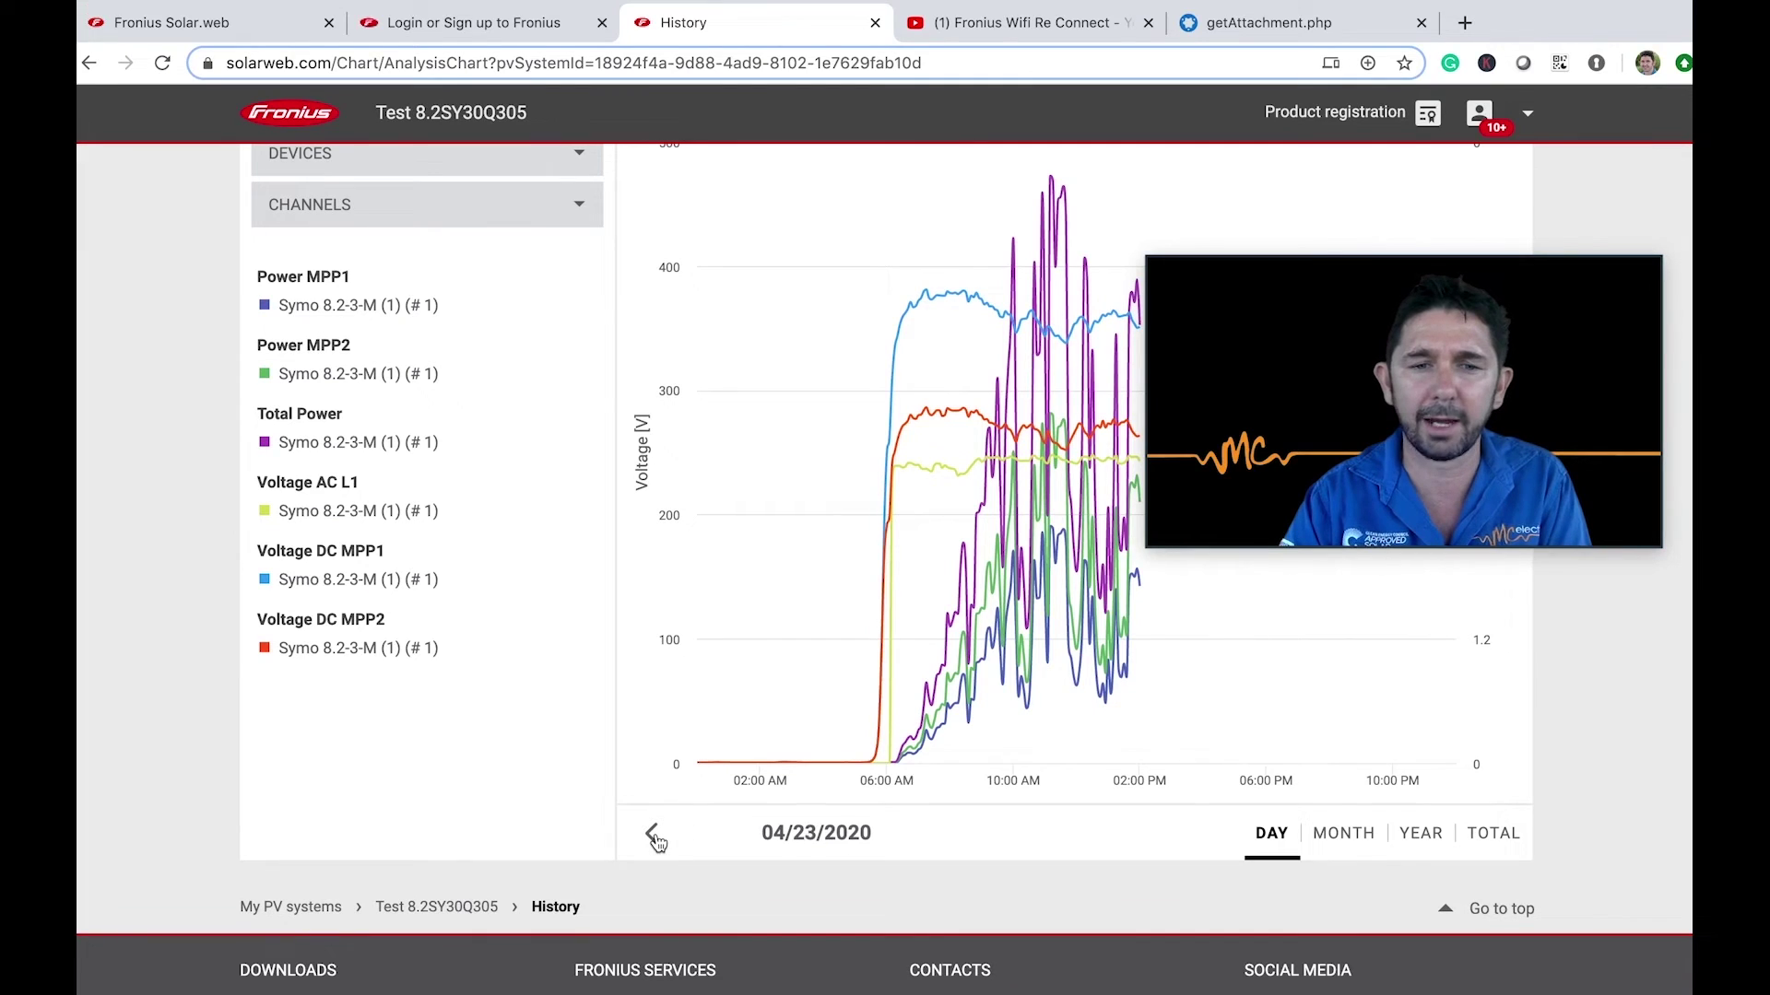
click(653, 835)
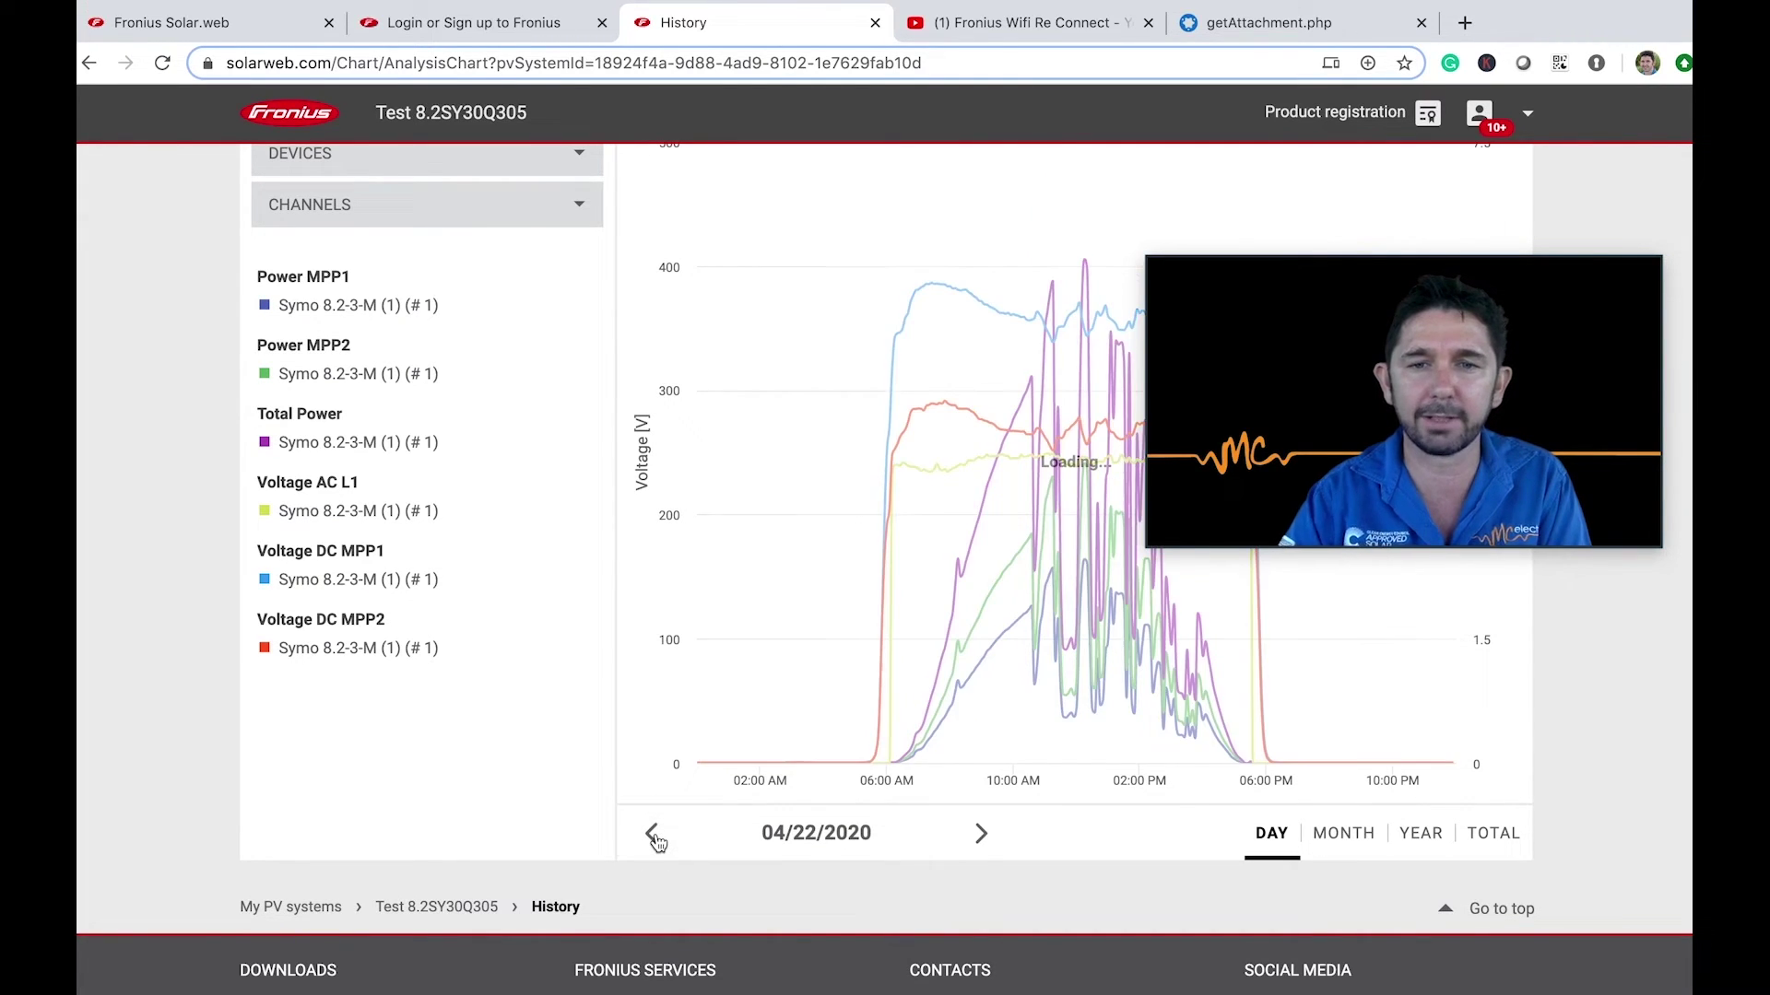
drag(1400, 247, 1446, 514)
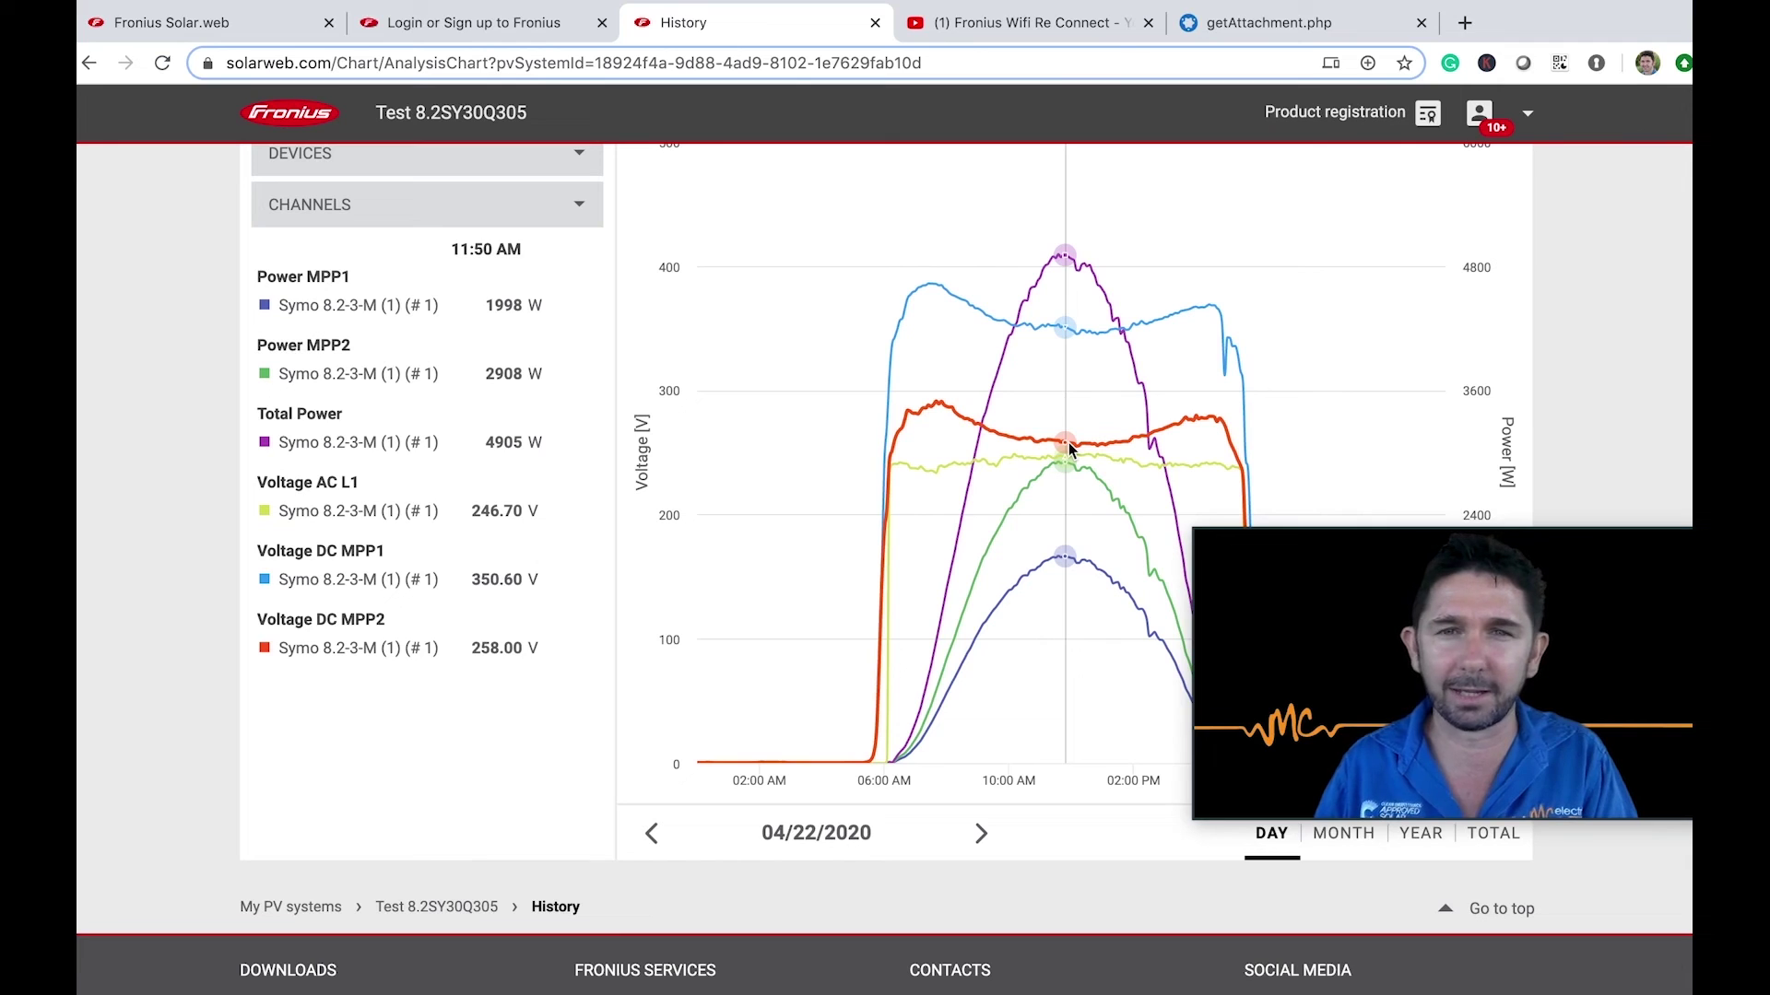
Scroll back up the 04/22/2020 History page toward the top
scroll(1070, 443, up, 3)
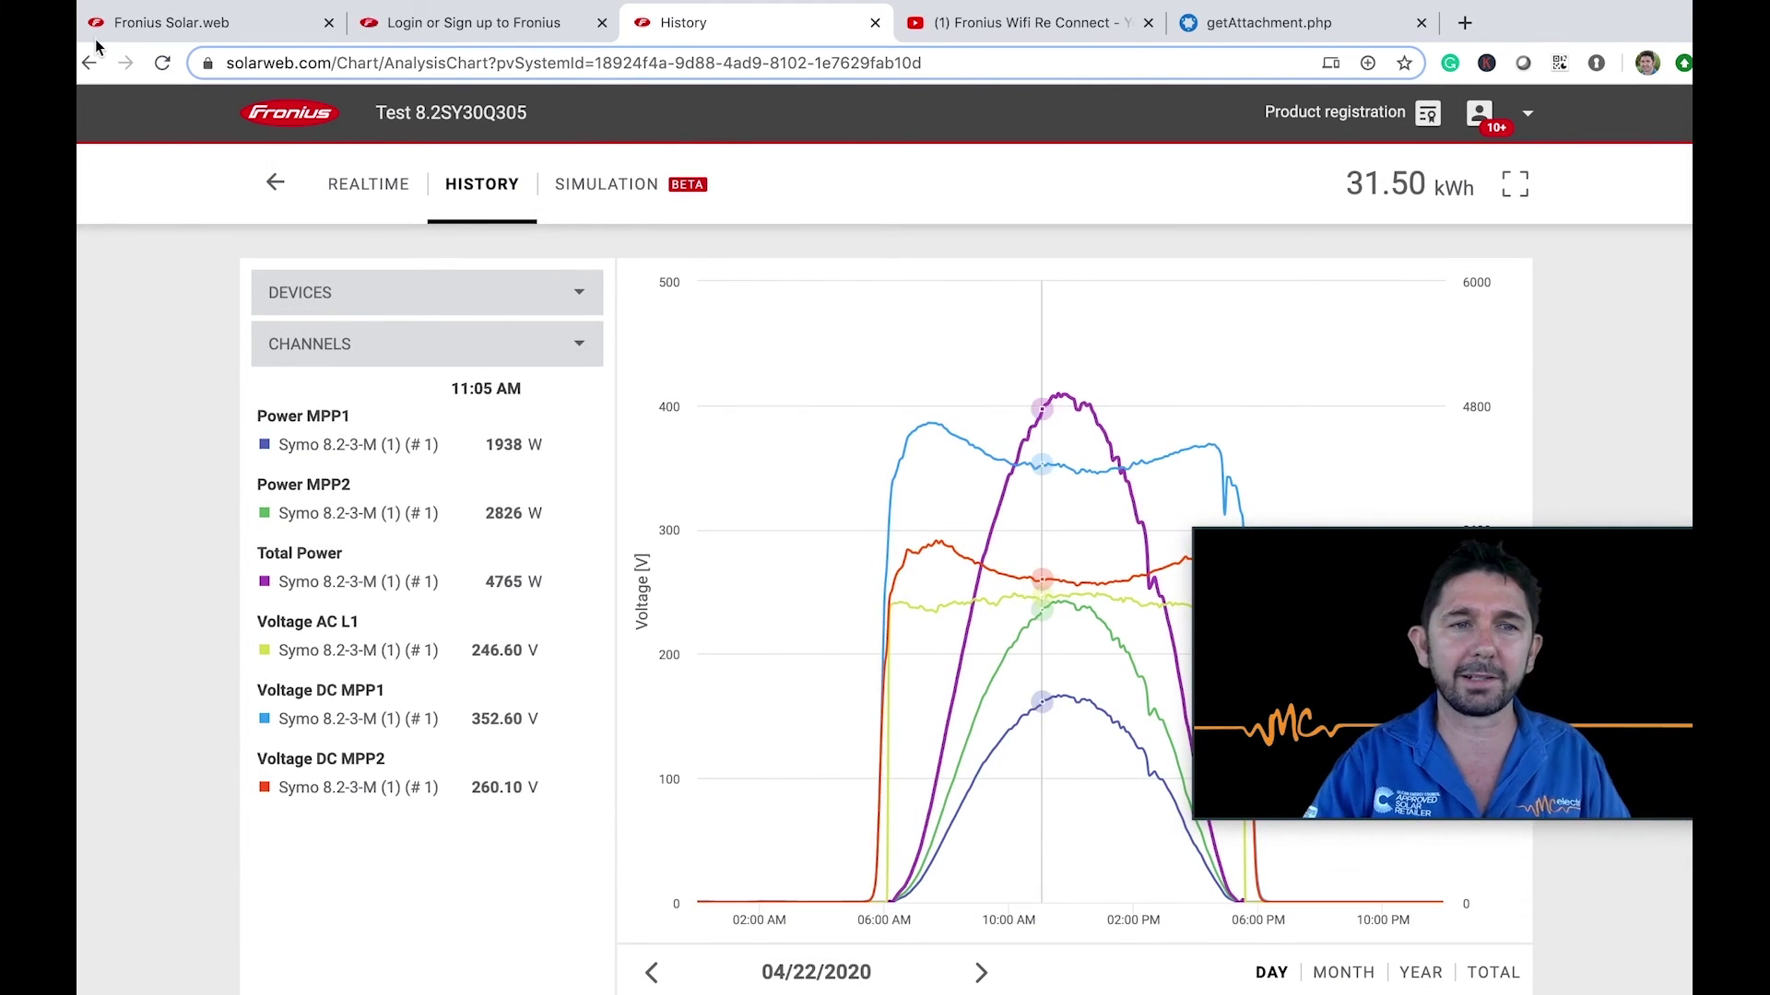